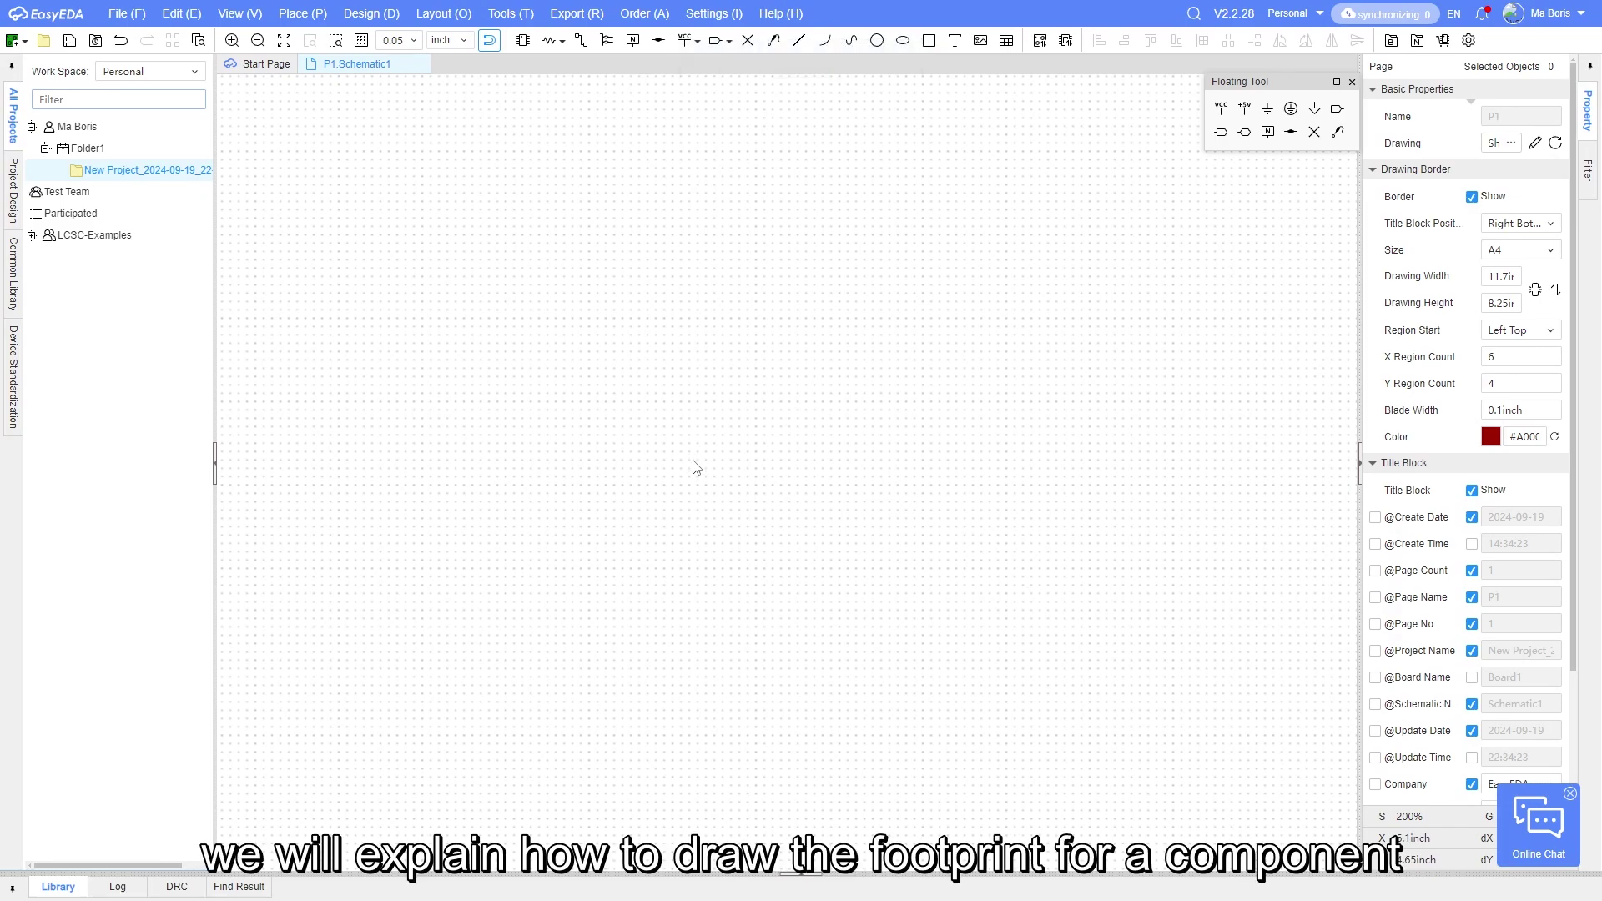
# Glance at the AHT10 datasheet, then return to the full-screen EasyEDA editor.
pyautogui.press('Escape')
pyautogui.hotkey('ctrl', 'Tab')
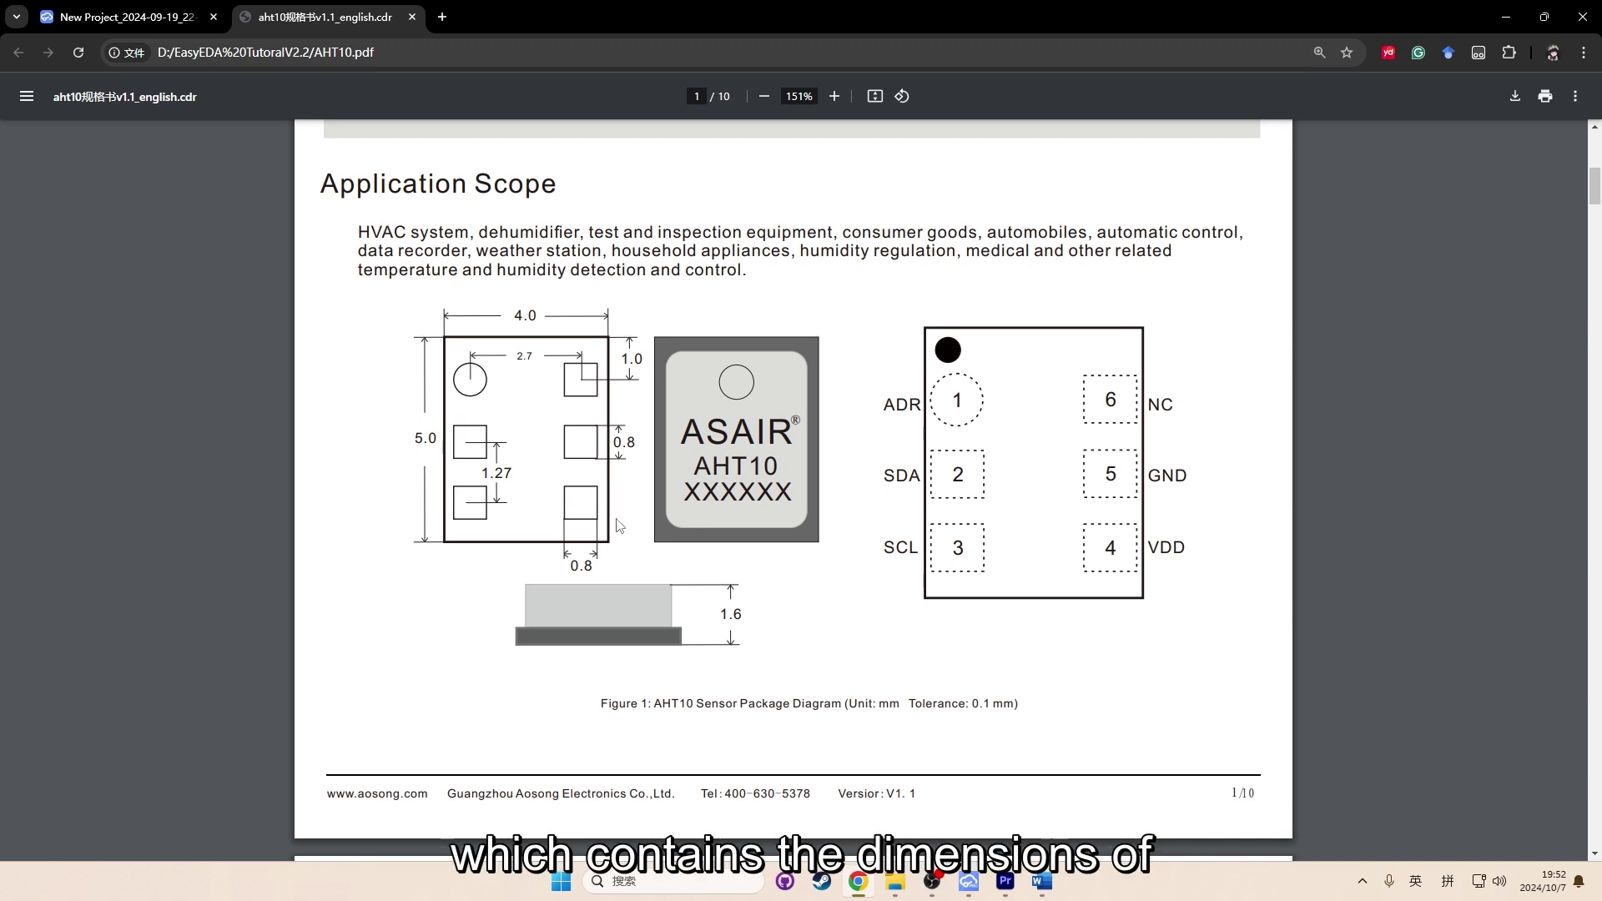
pyautogui.click(185, 24)
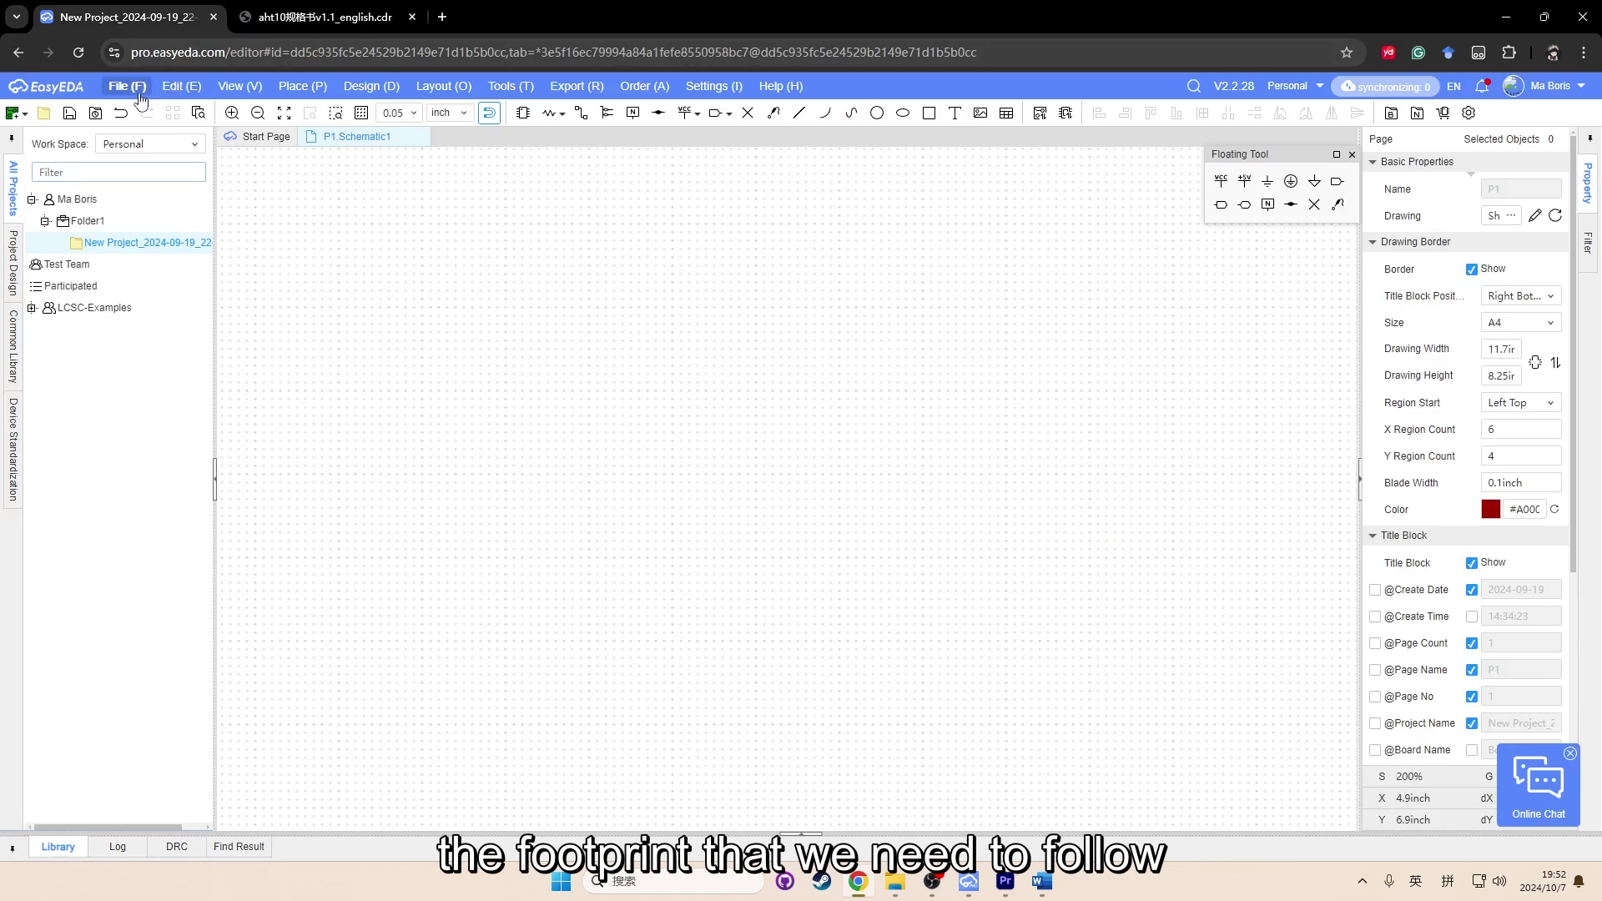
pyautogui.press('F11')
# Create a new footprint named AHT10 and save it.
pyautogui.click(125, 13)
pyautogui.moveTo(154, 35)
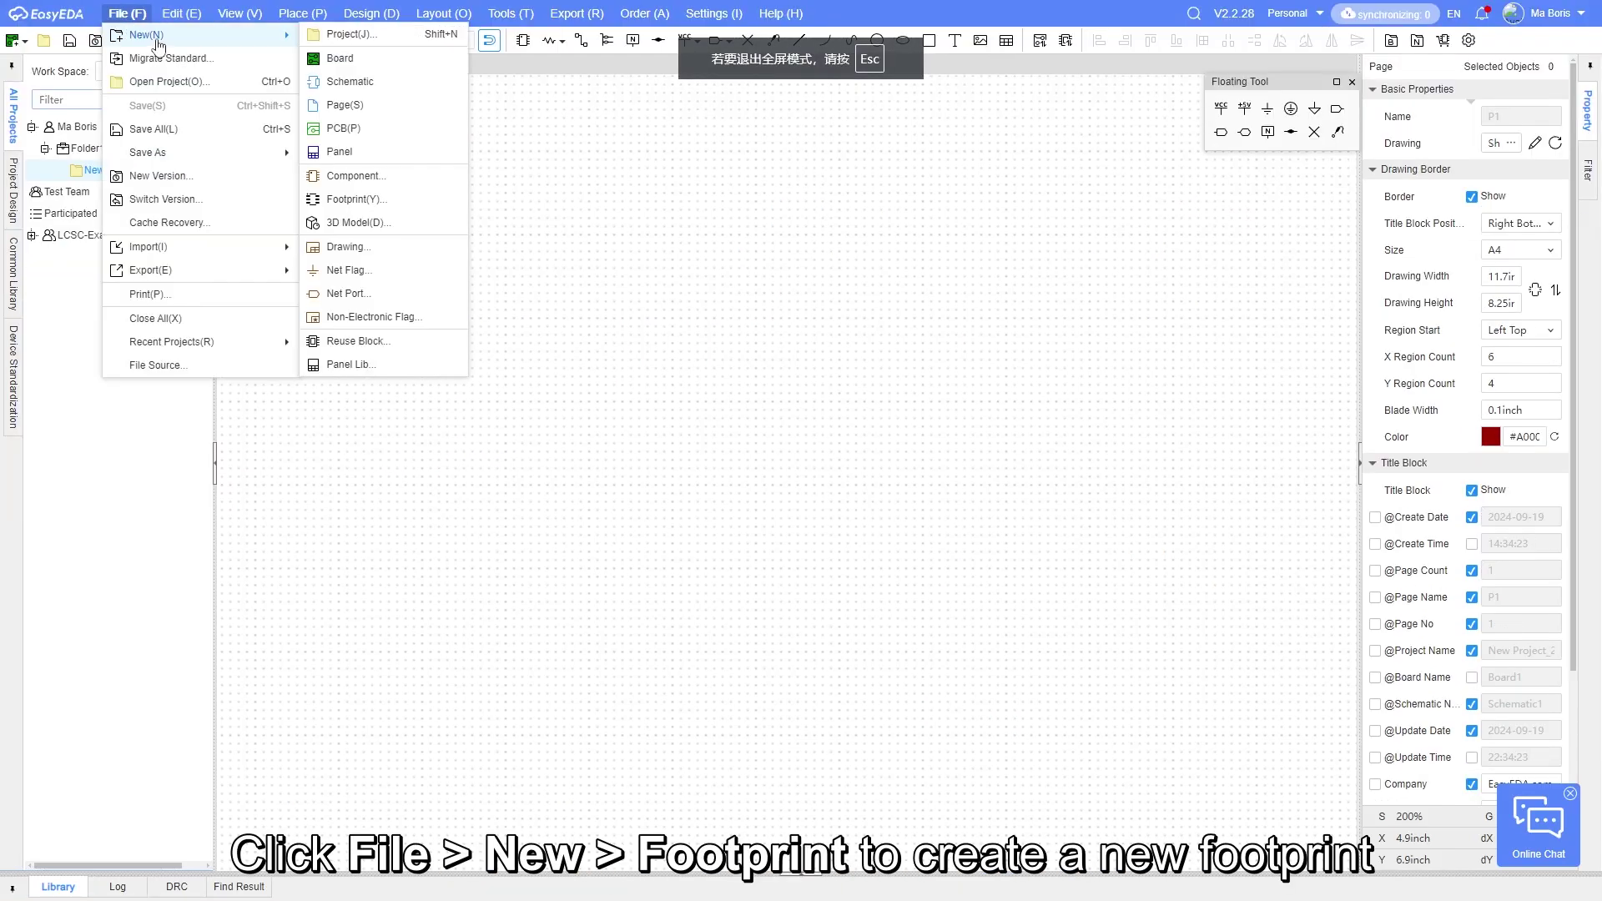
pyautogui.click(359, 198)
pyautogui.write('A')
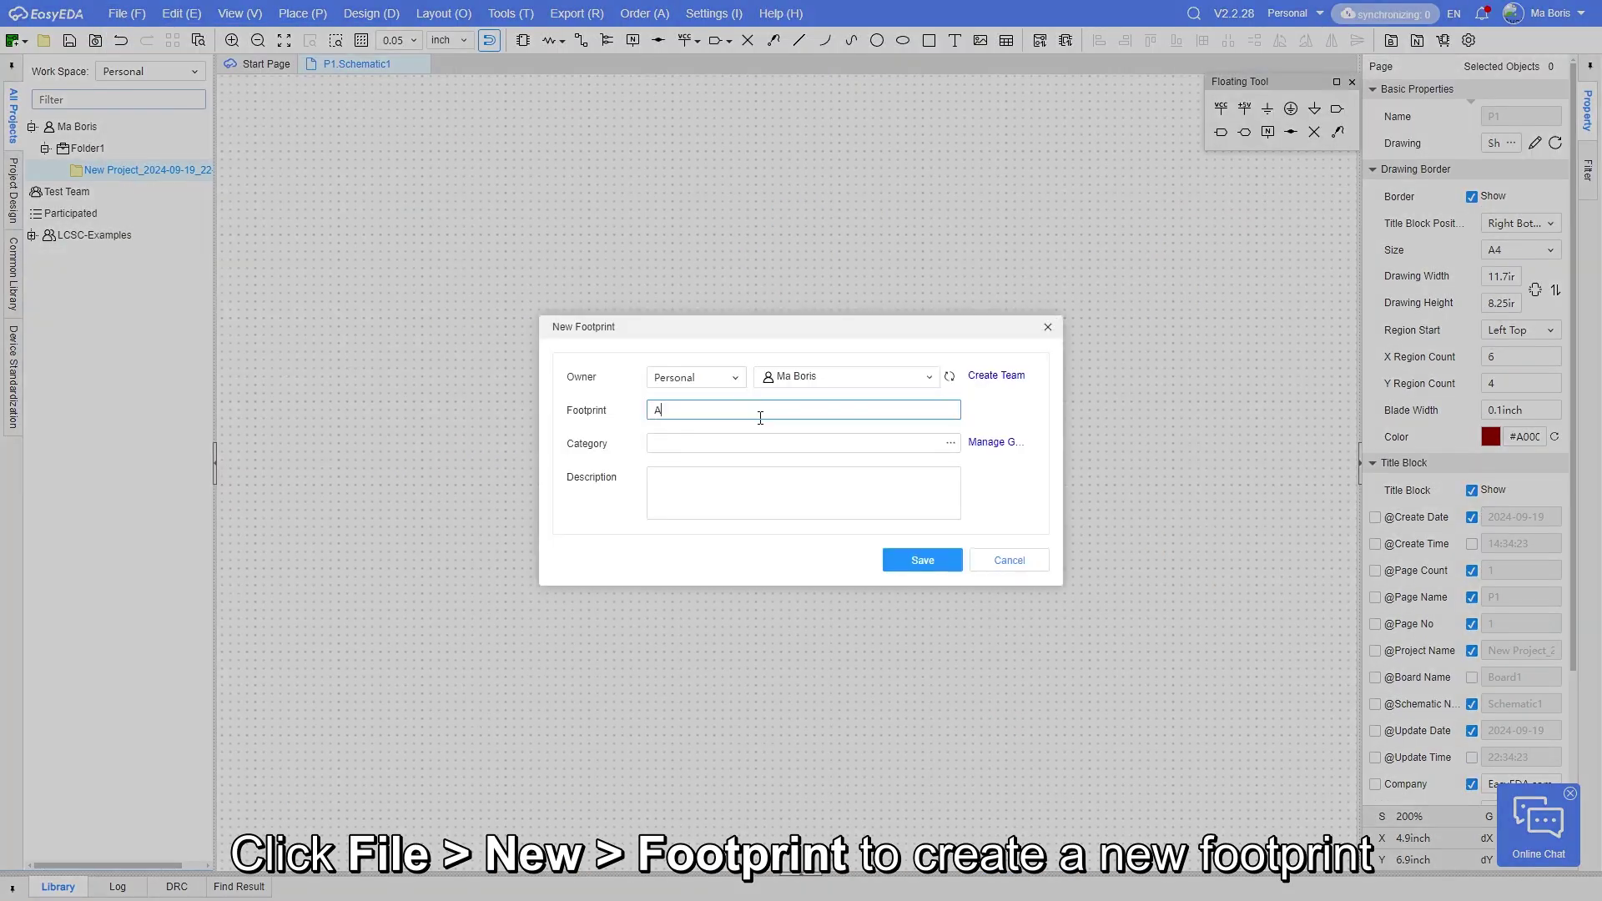
pyautogui.write('HT10')
pyautogui.click(920, 562)
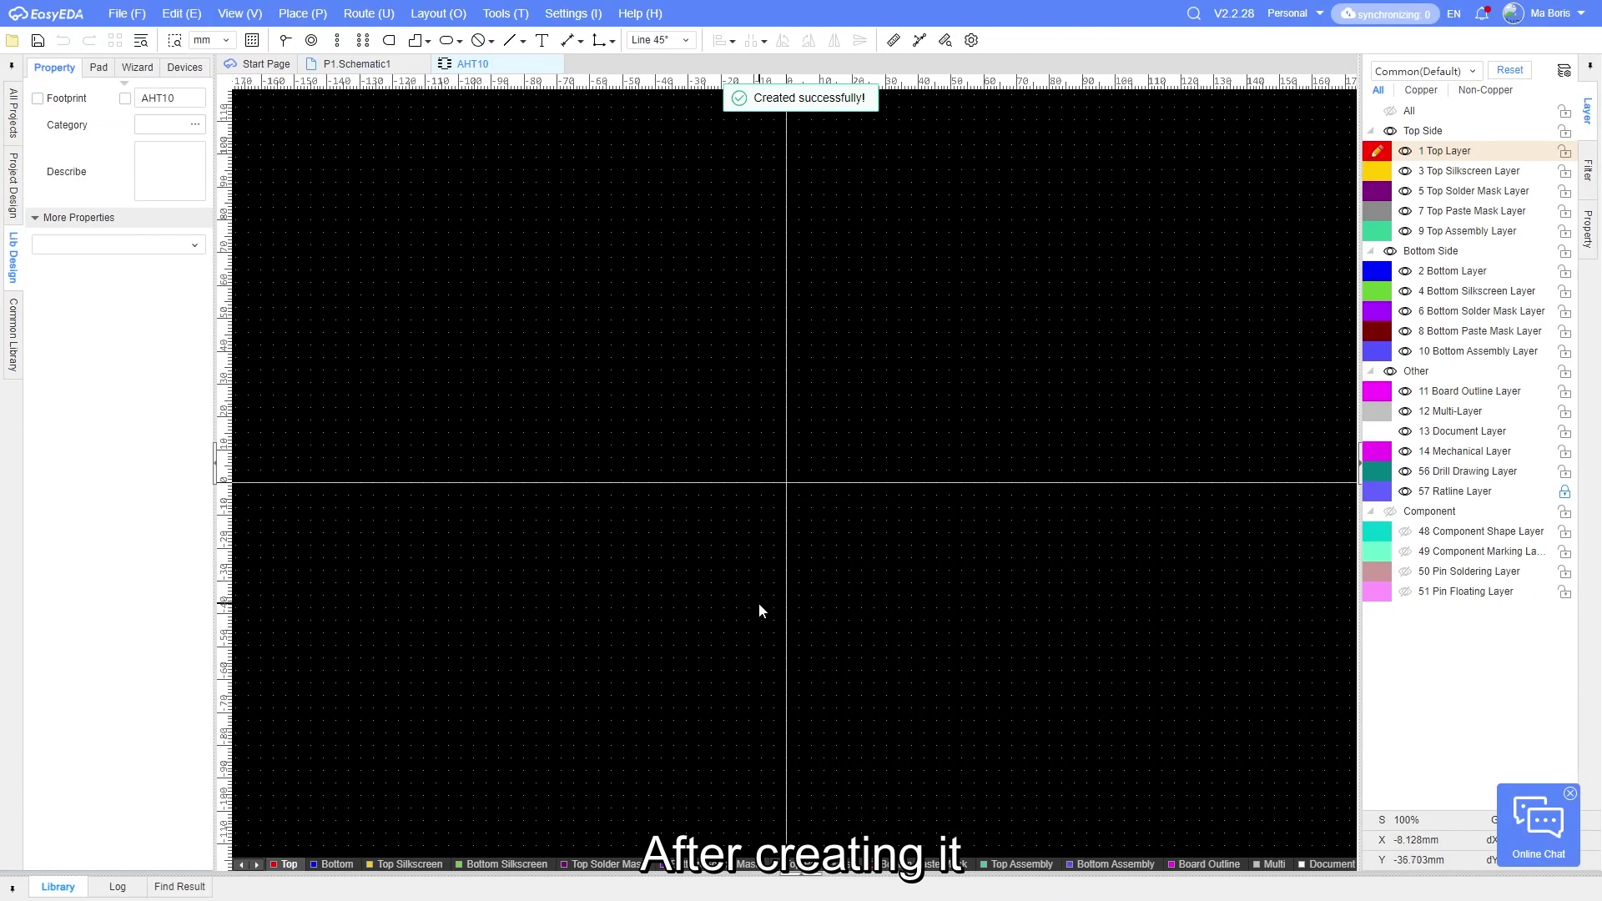
# Show the saved footprints list in the Library panel.
pyautogui.click(67, 891)
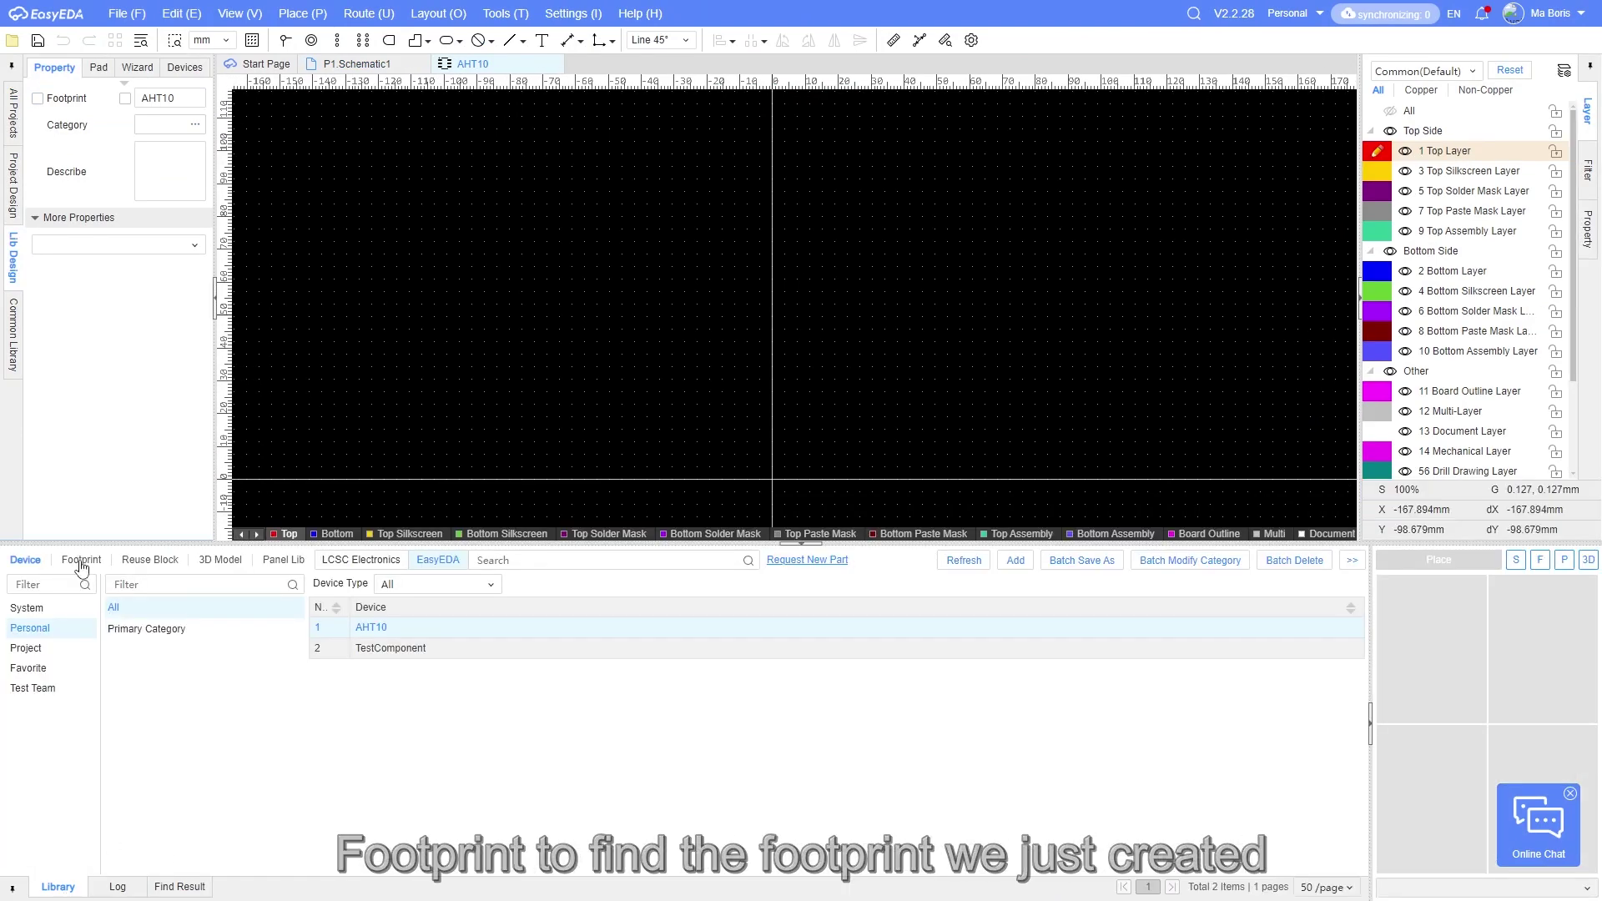
pyautogui.click(80, 561)
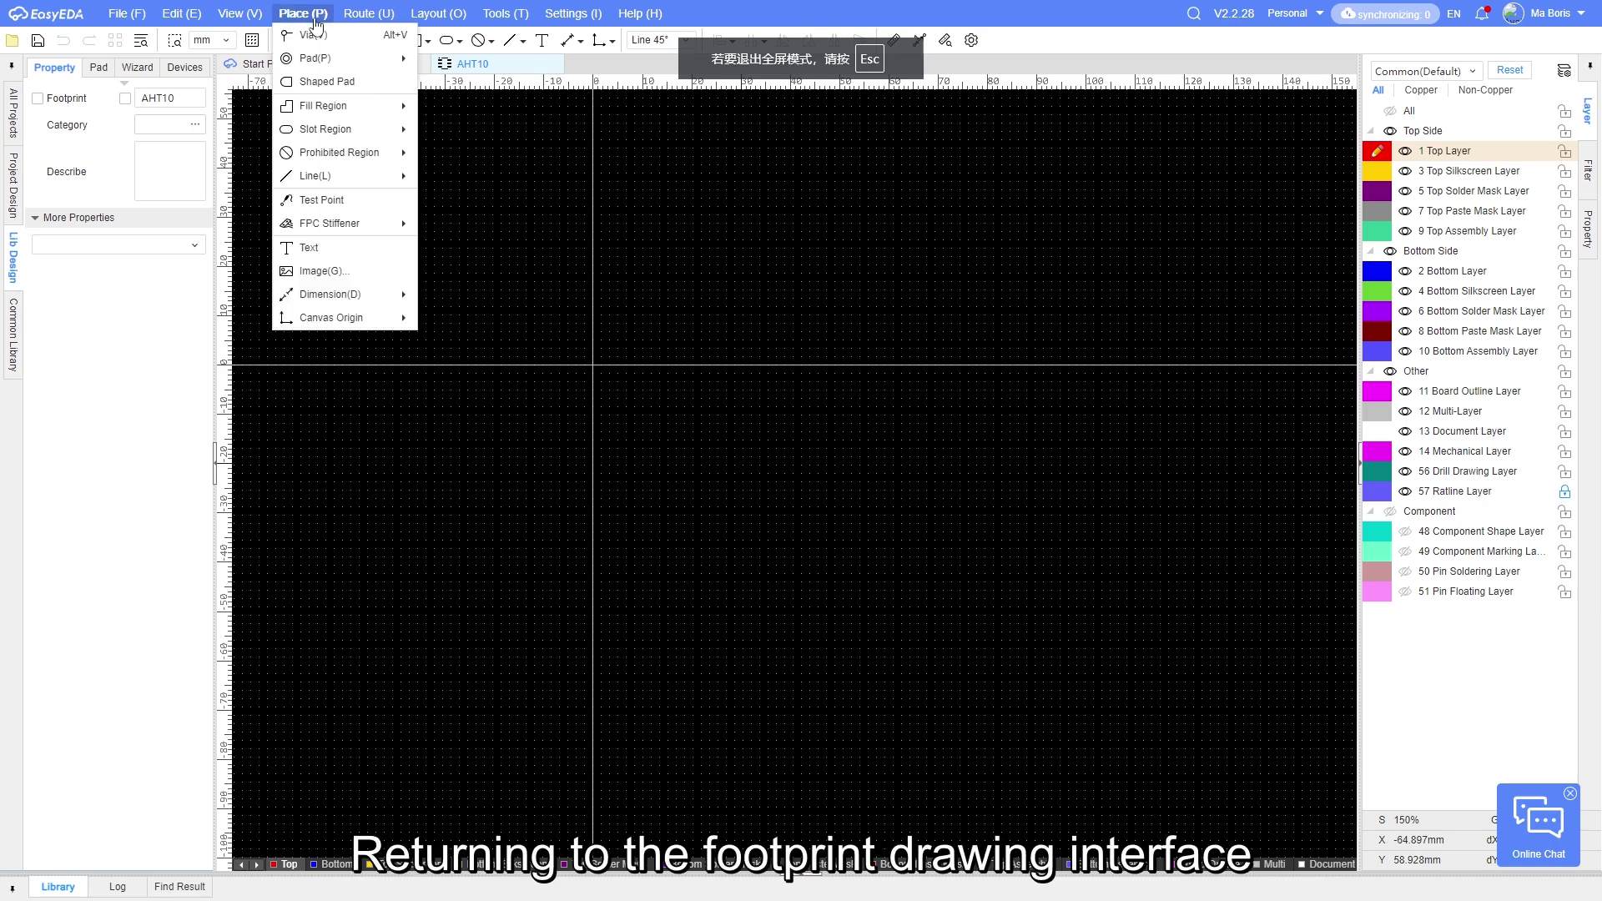
# Place a single pad at the footprint origin as pad 1.
pyautogui.moveTo(338, 58)
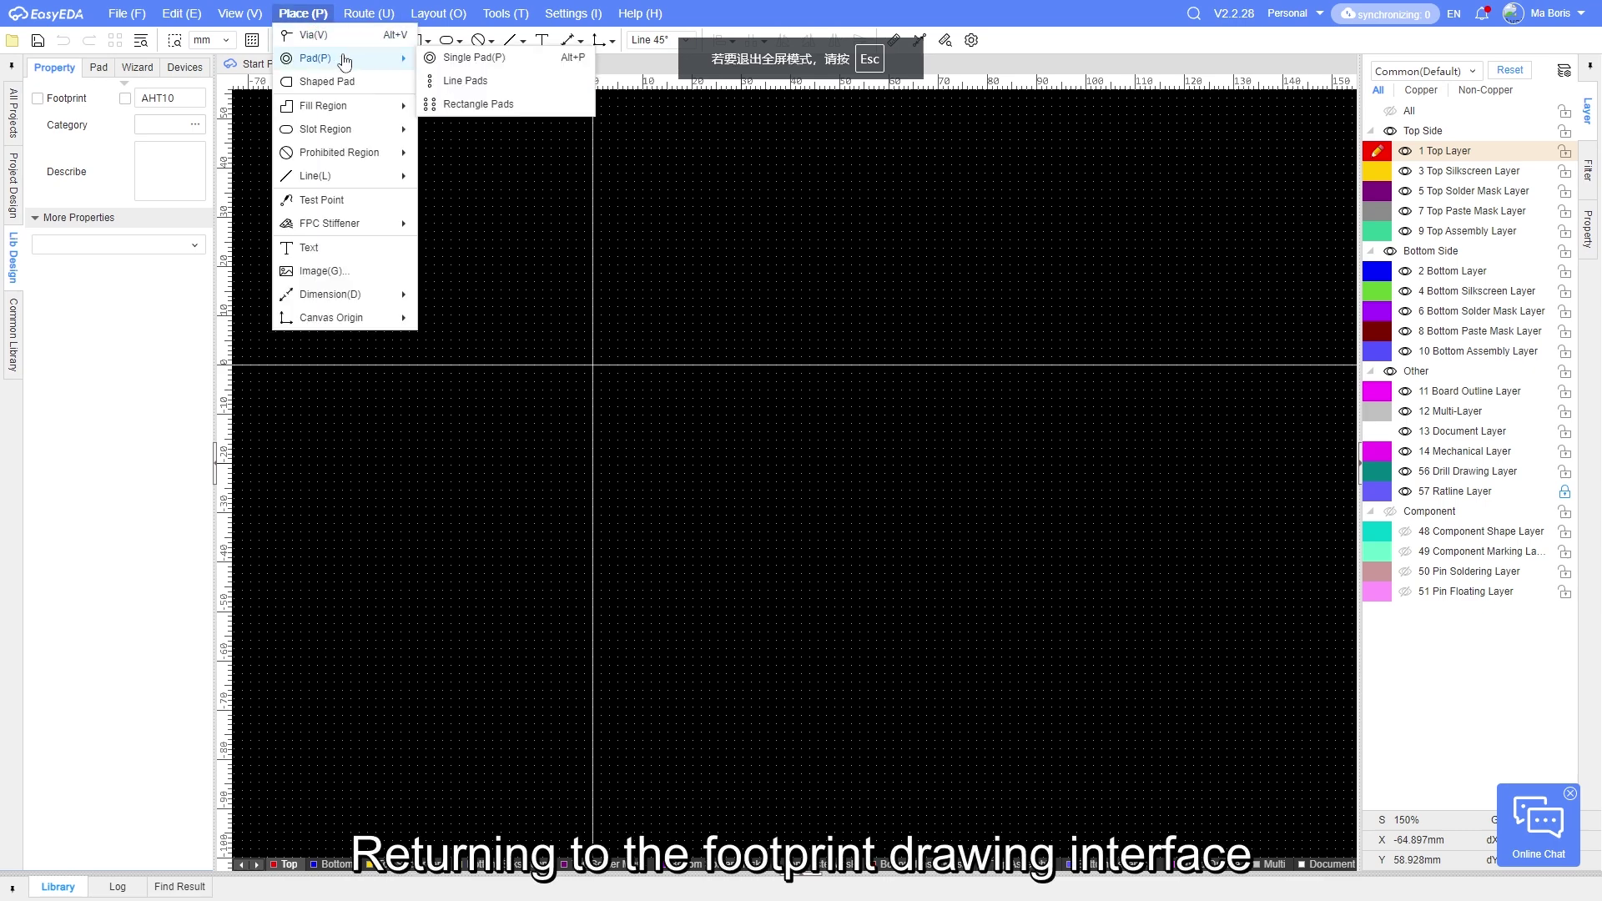
pyautogui.click(466, 57)
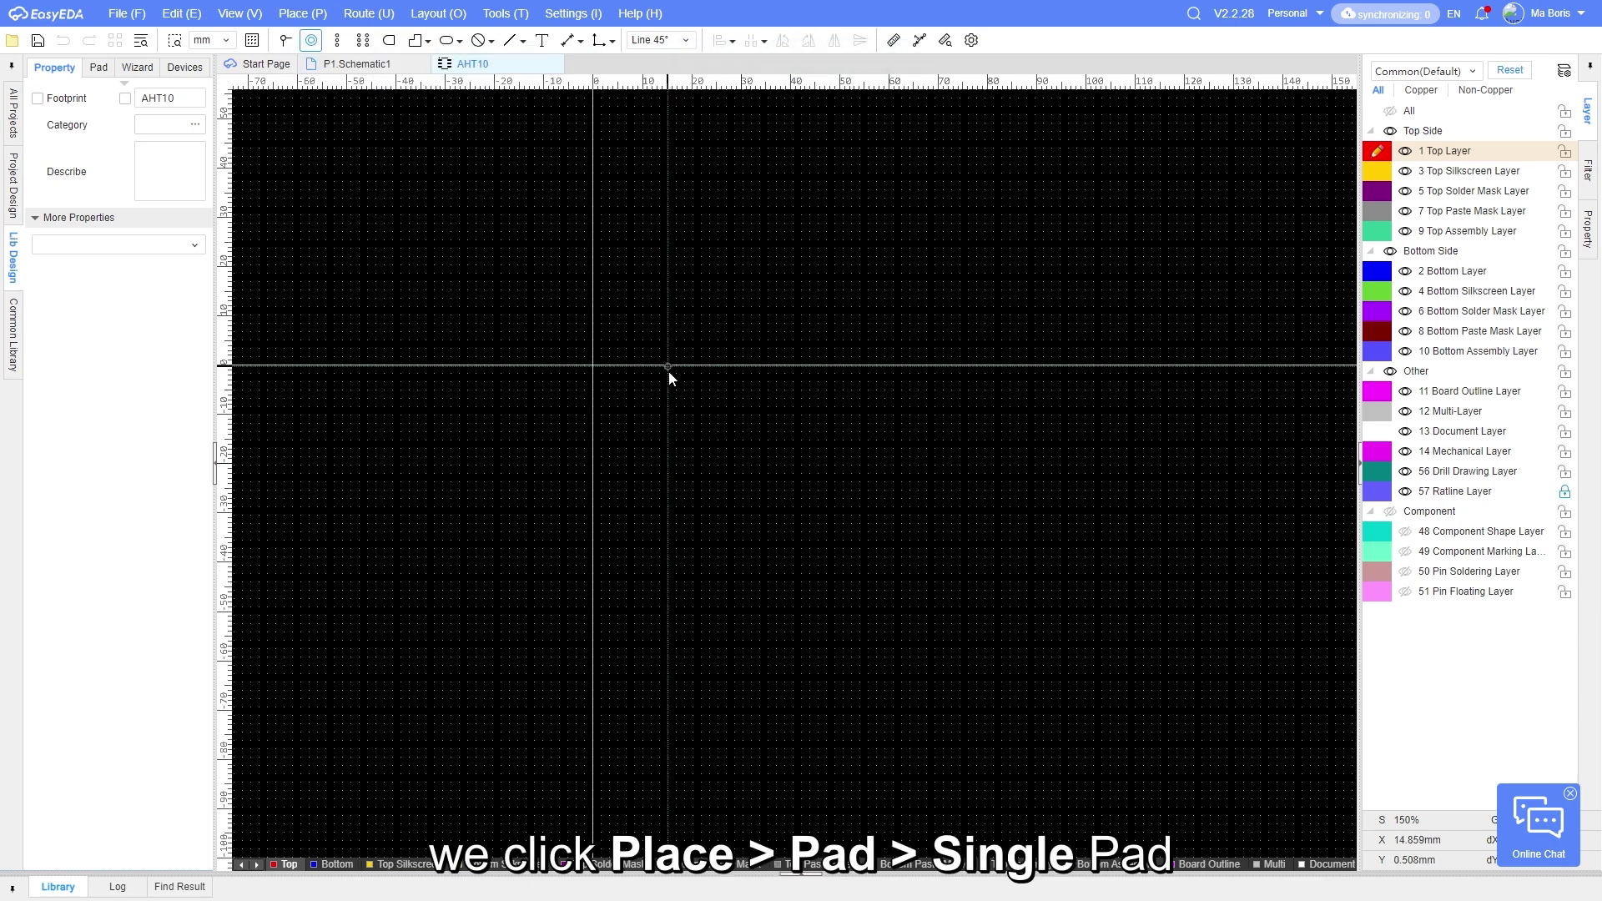
pyautogui.scroll(2, 605, 365)
pyautogui.scroll(10, 605, 365)
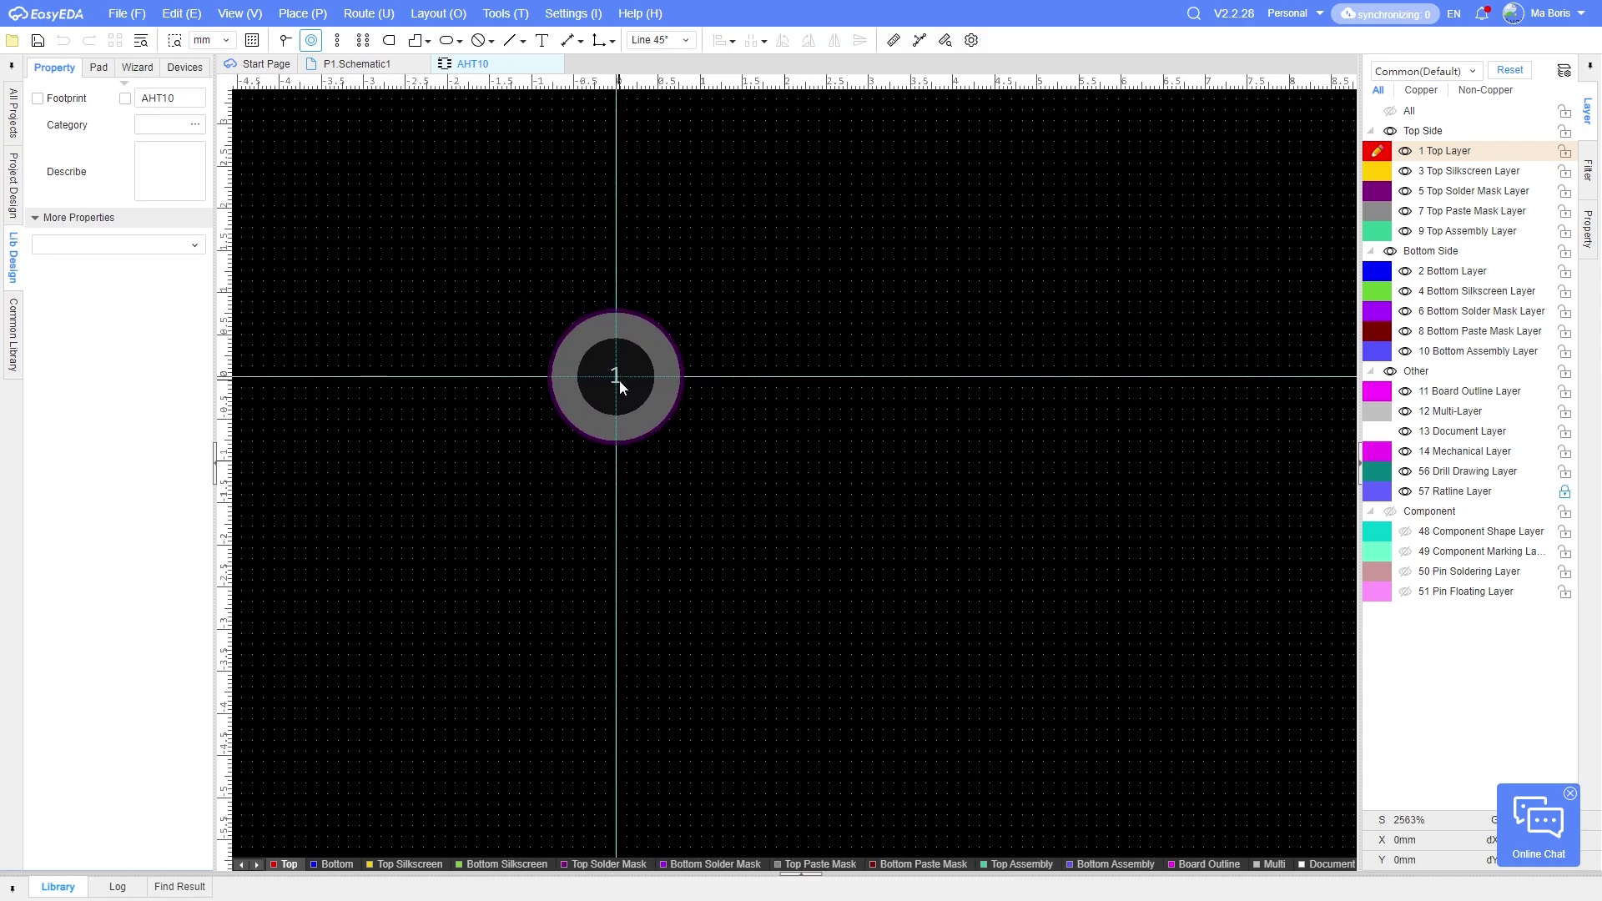
pyautogui.click(619, 381)
pyautogui.press('Escape')
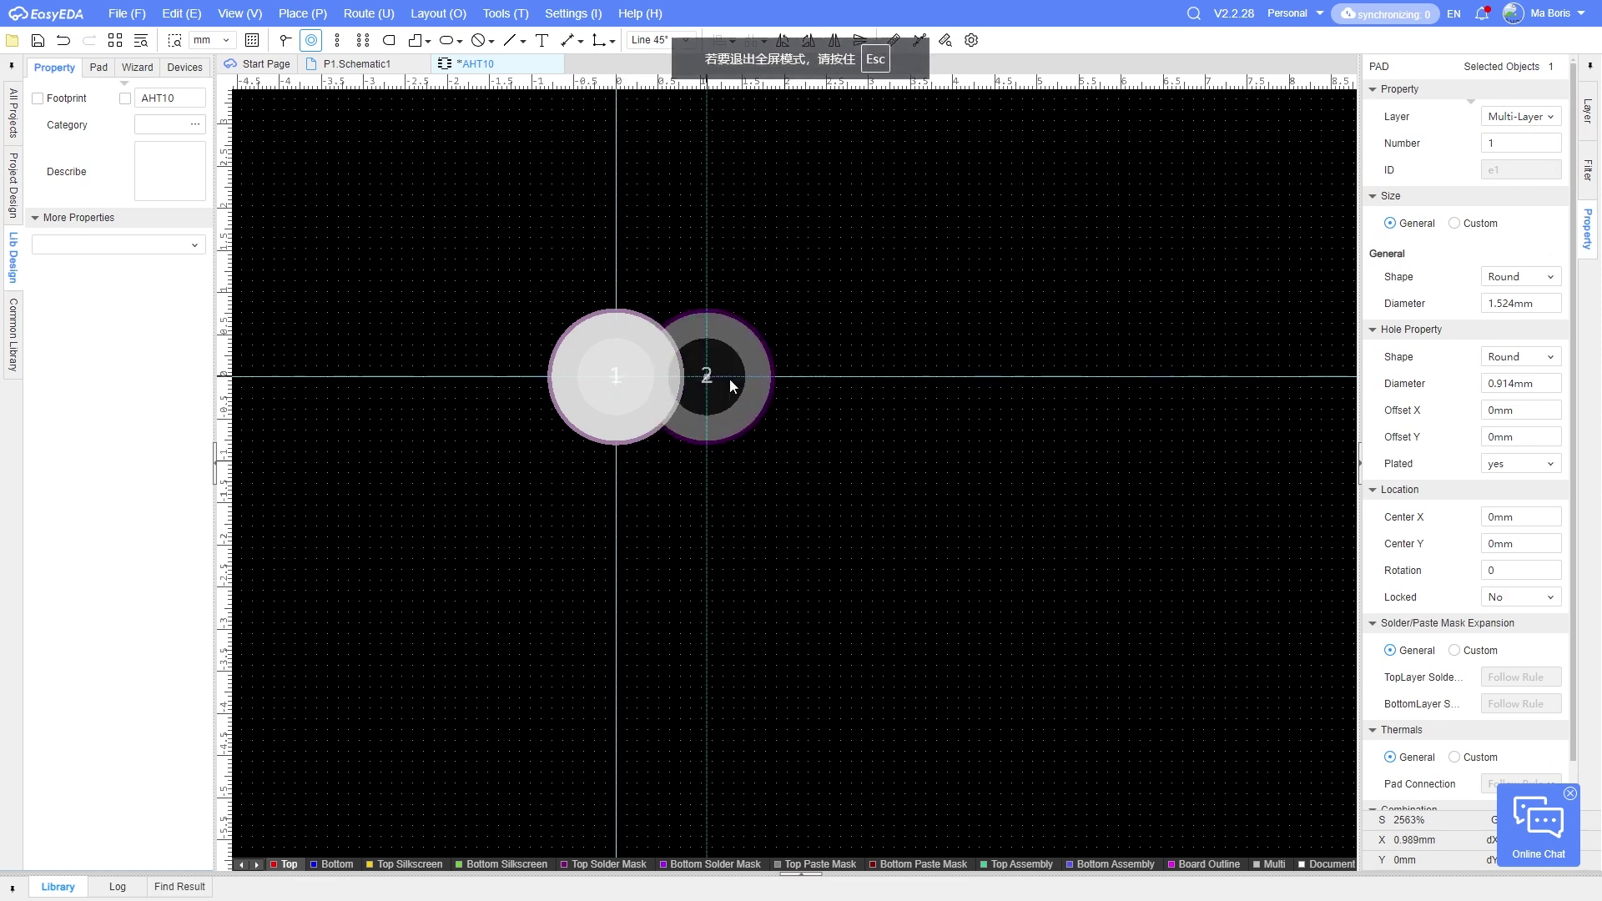
# Set pad 1's layer to Top Layer, then switch to the AHT10 datasheet.
pyautogui.click(648, 418)
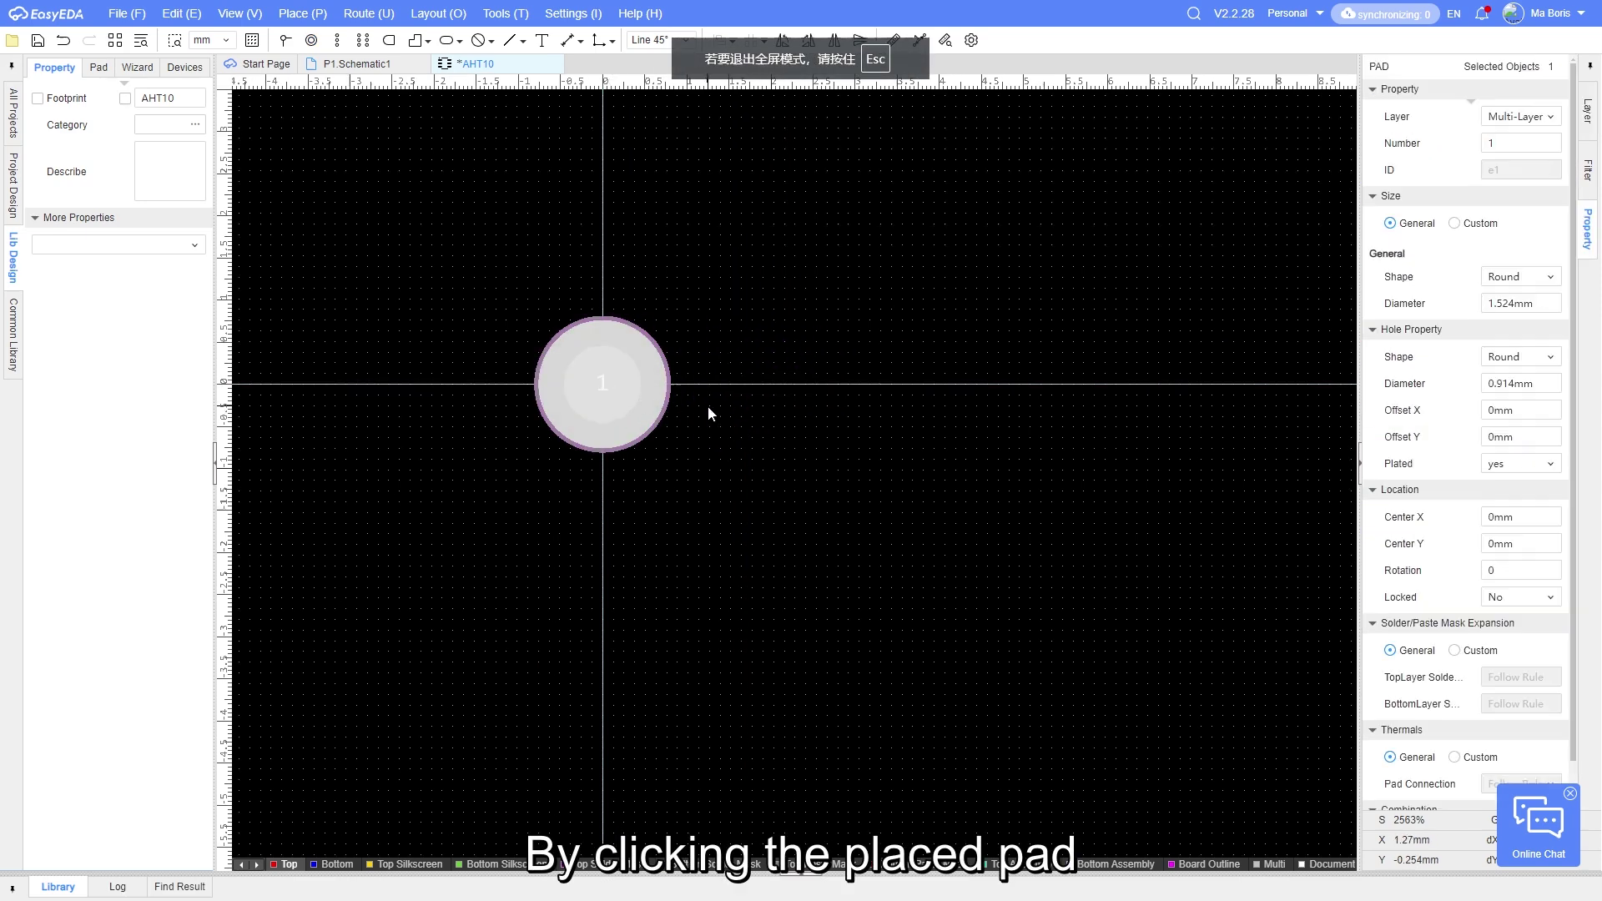
pyautogui.click(1546, 117)
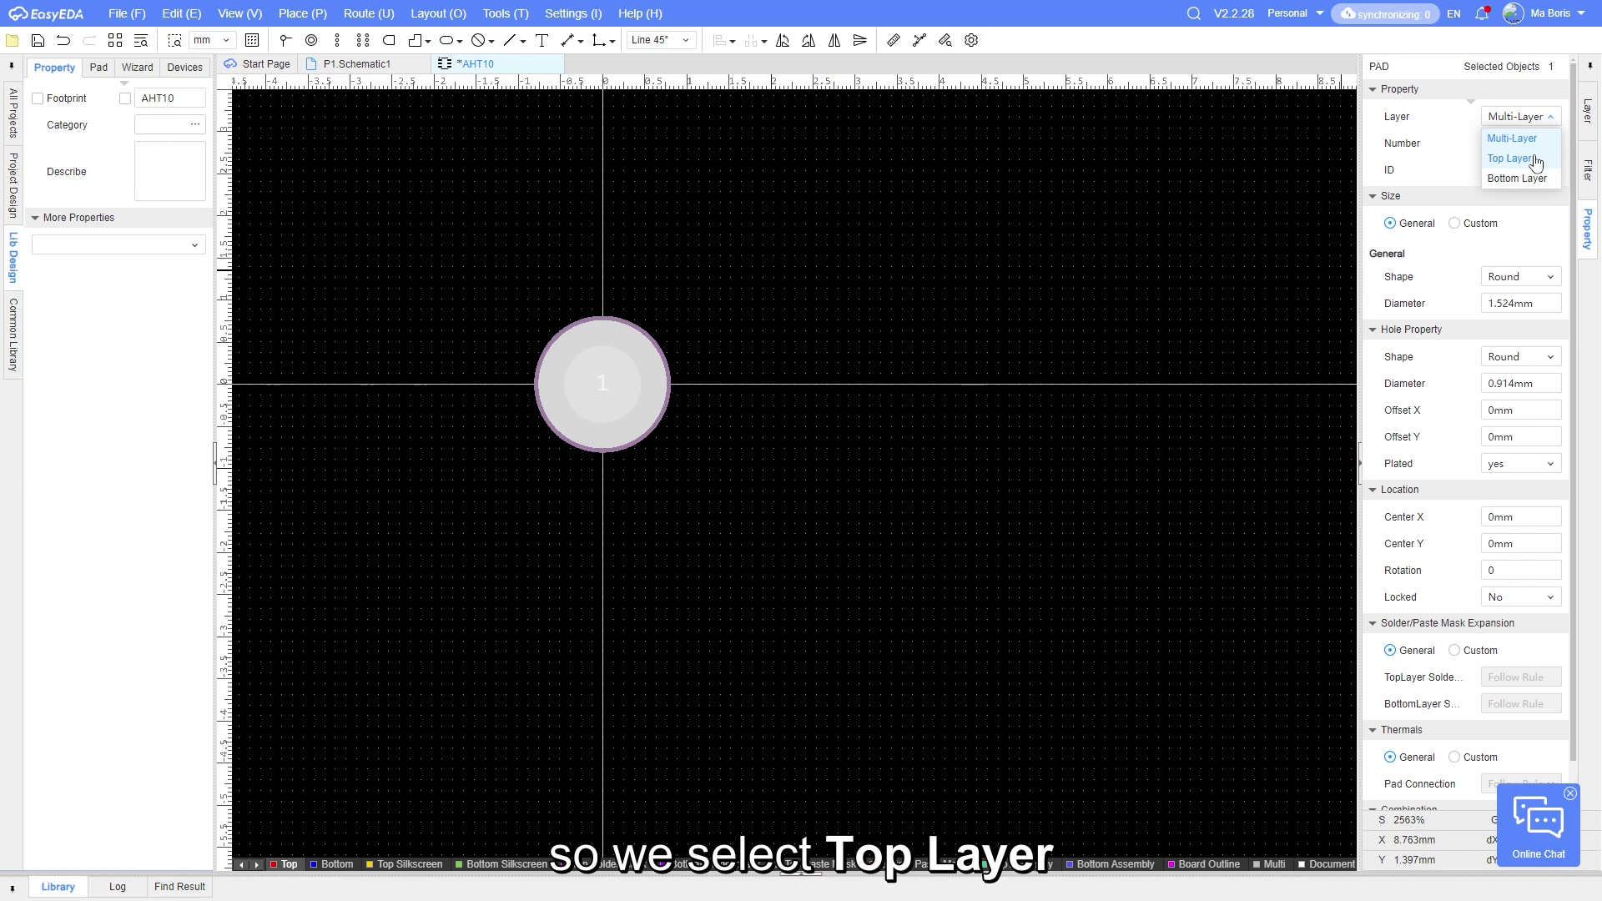
pyautogui.click(1535, 158)
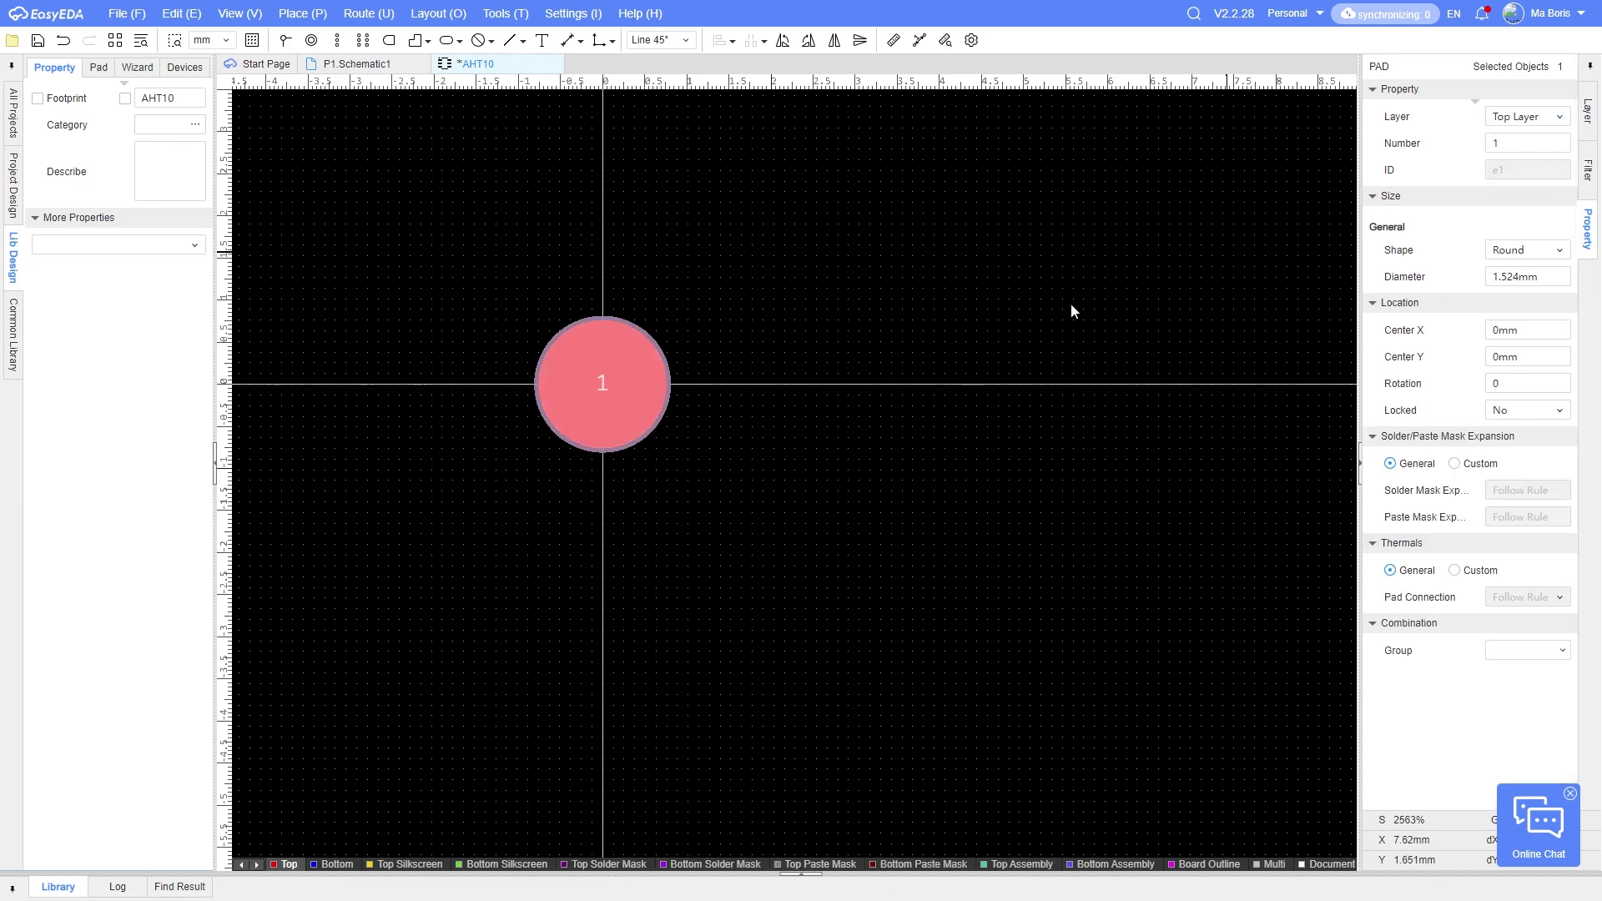
pyautogui.click(815, 358)
pyautogui.hotkey('alt', 'Tab')
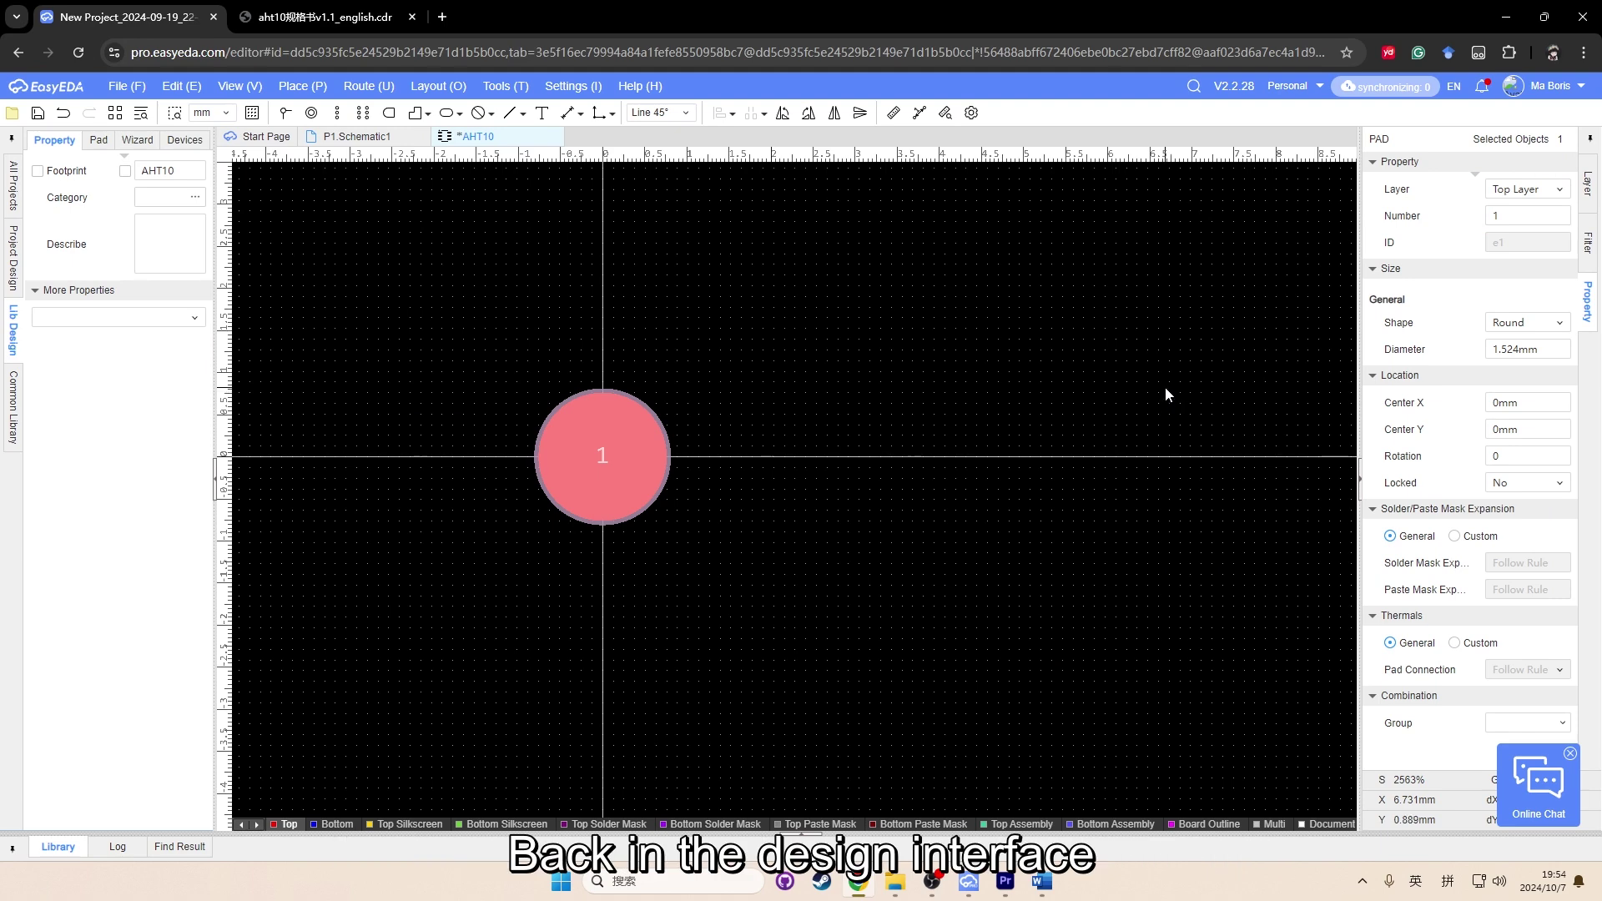
# Make pad 1 a rectangular pad of 1.2 × 1.2 mm.
pyautogui.click(1535, 323)
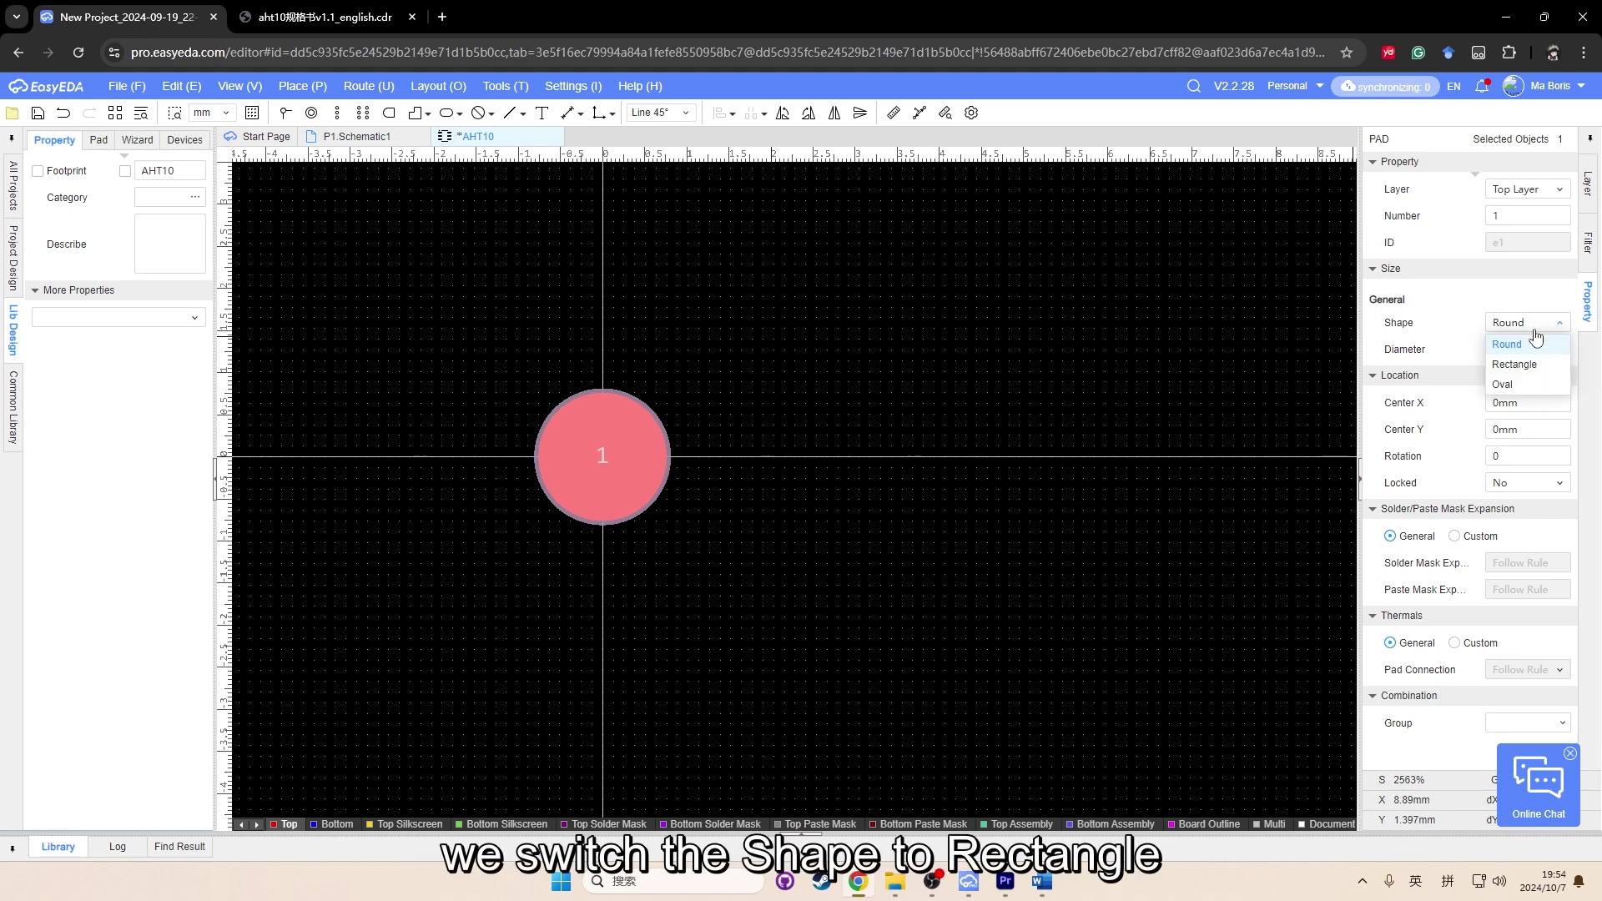
pyautogui.click(1529, 366)
pyautogui.click(1541, 349)
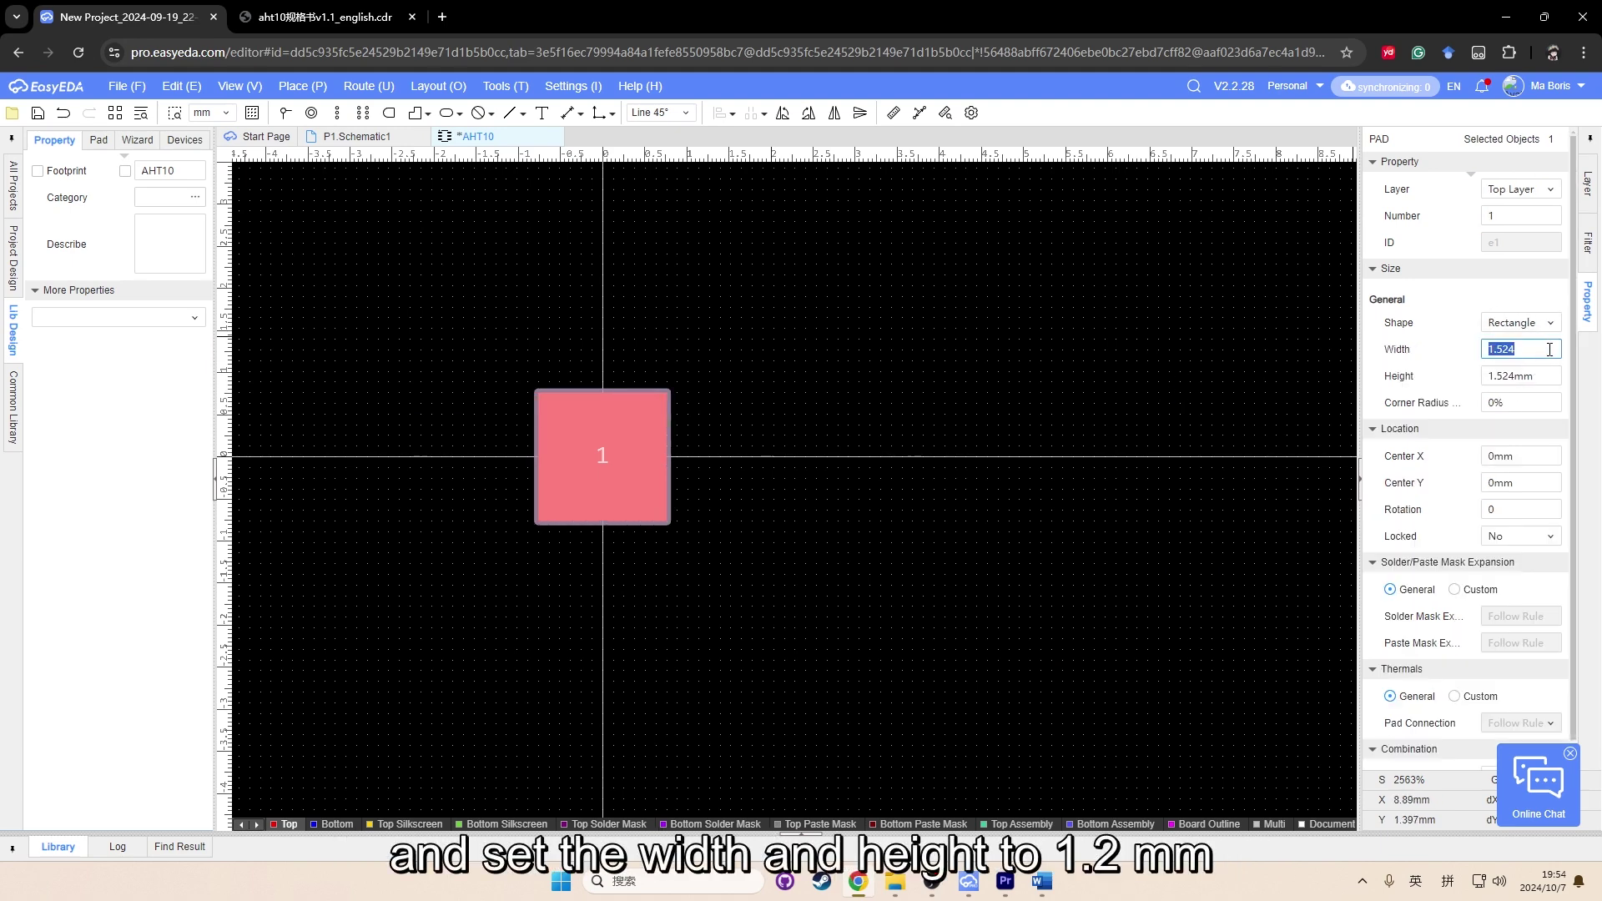
pyautogui.write('1.2')
pyautogui.press('Tab')
pyautogui.write('1.2')
pyautogui.click(857, 404)
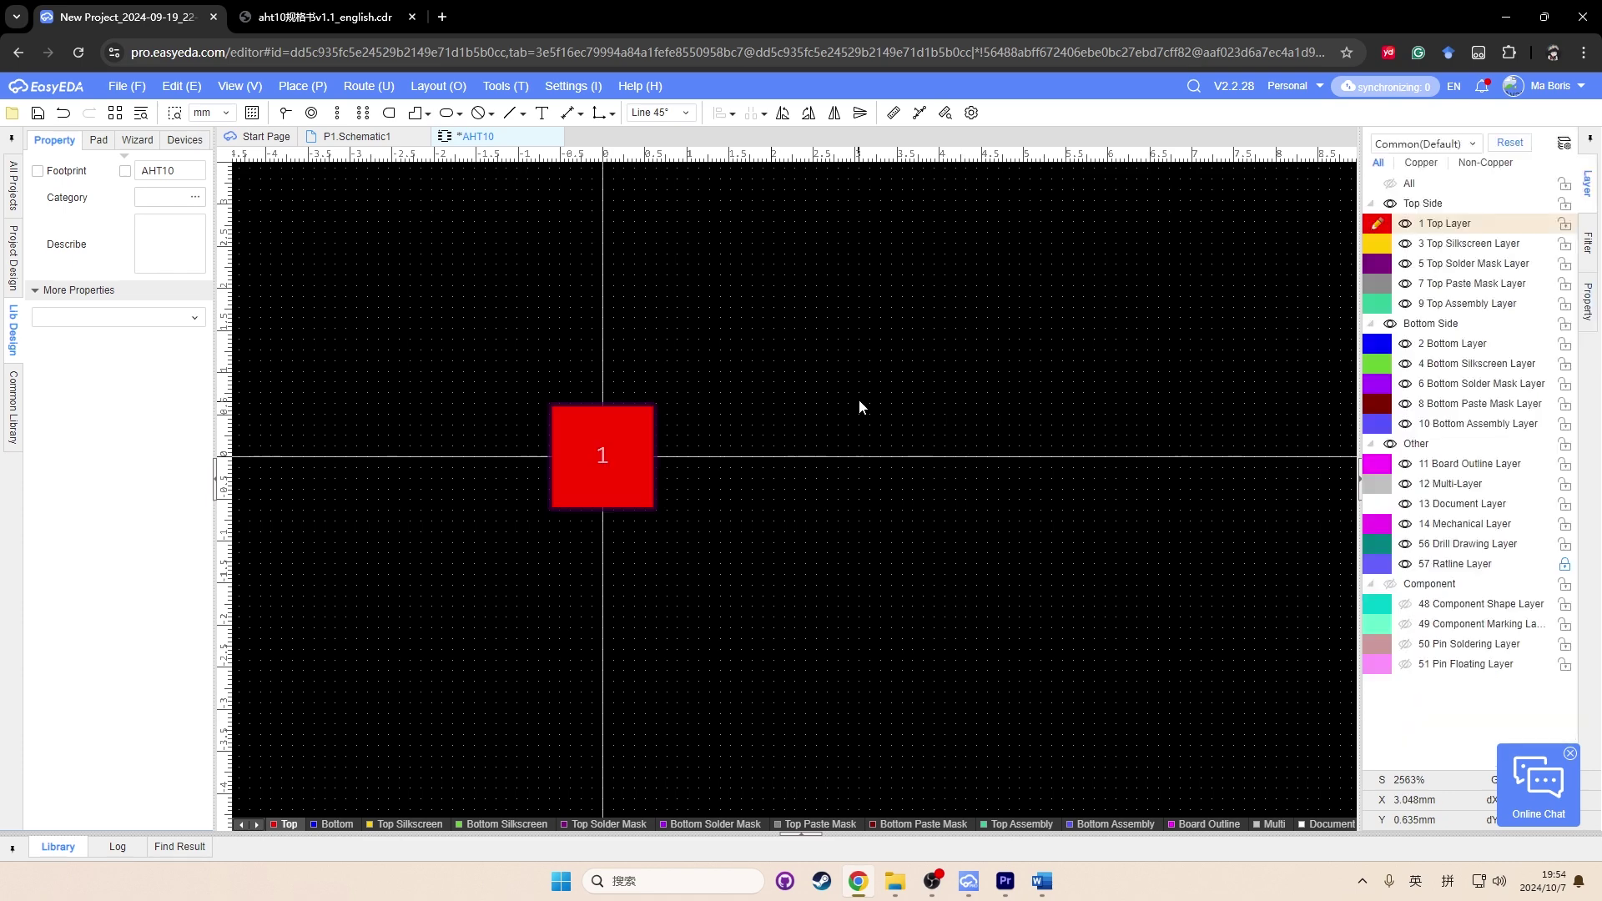
# Place pads 2–6 as two columns of three beside pad 1, then view the datasheet.
pyautogui.moveTo(813, 429); pyautogui.dragTo(719, 413, button='right')
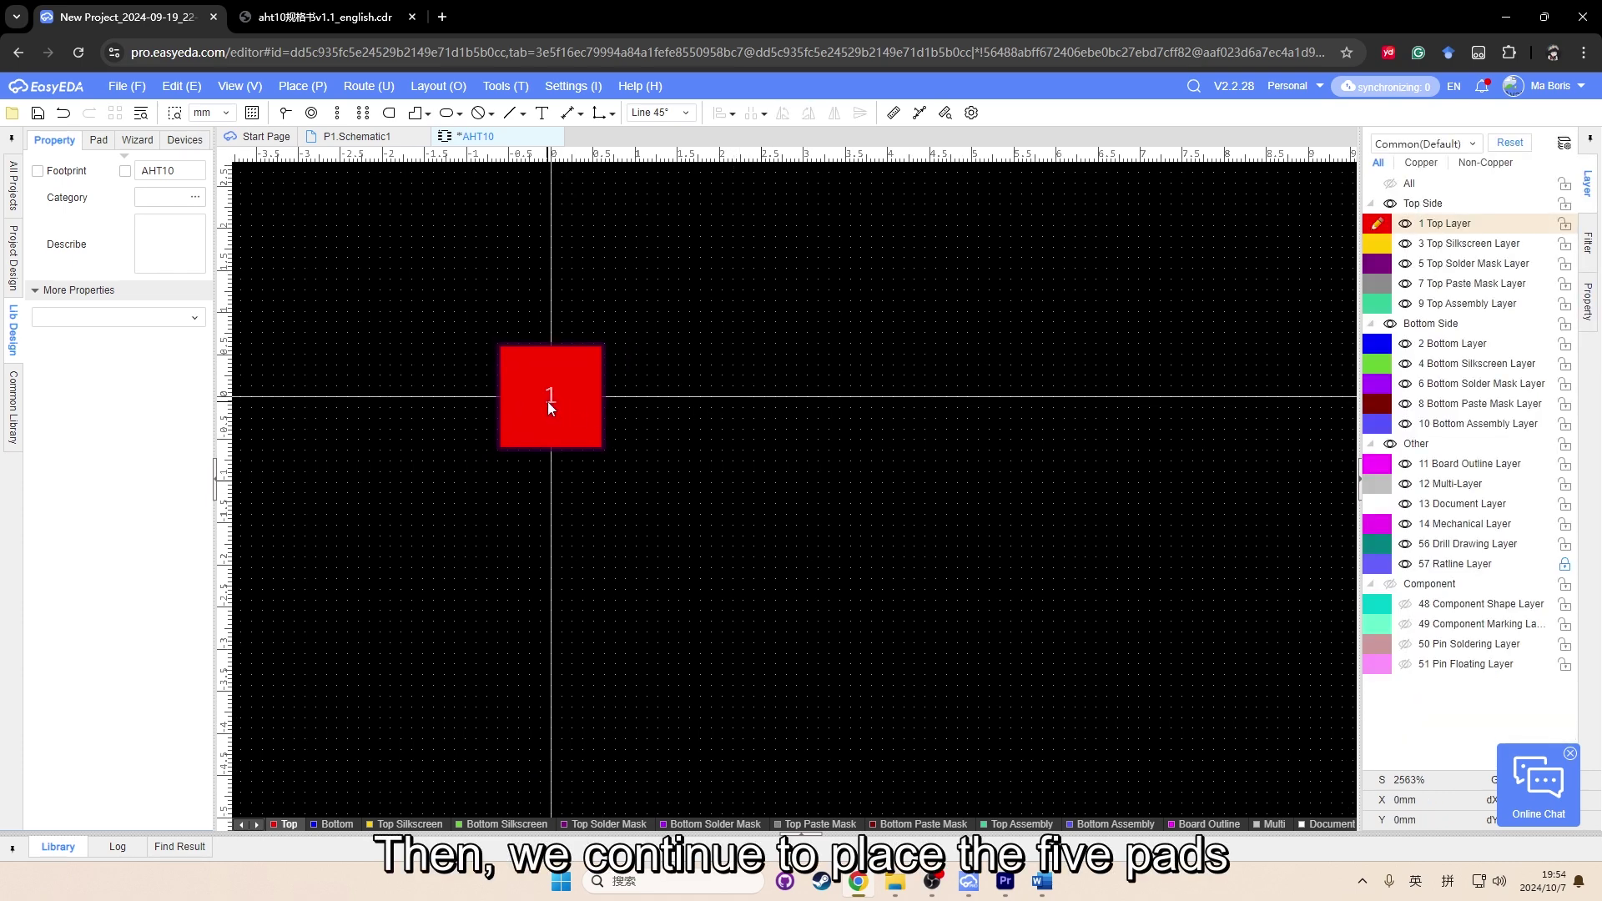
pyautogui.click(313, 89)
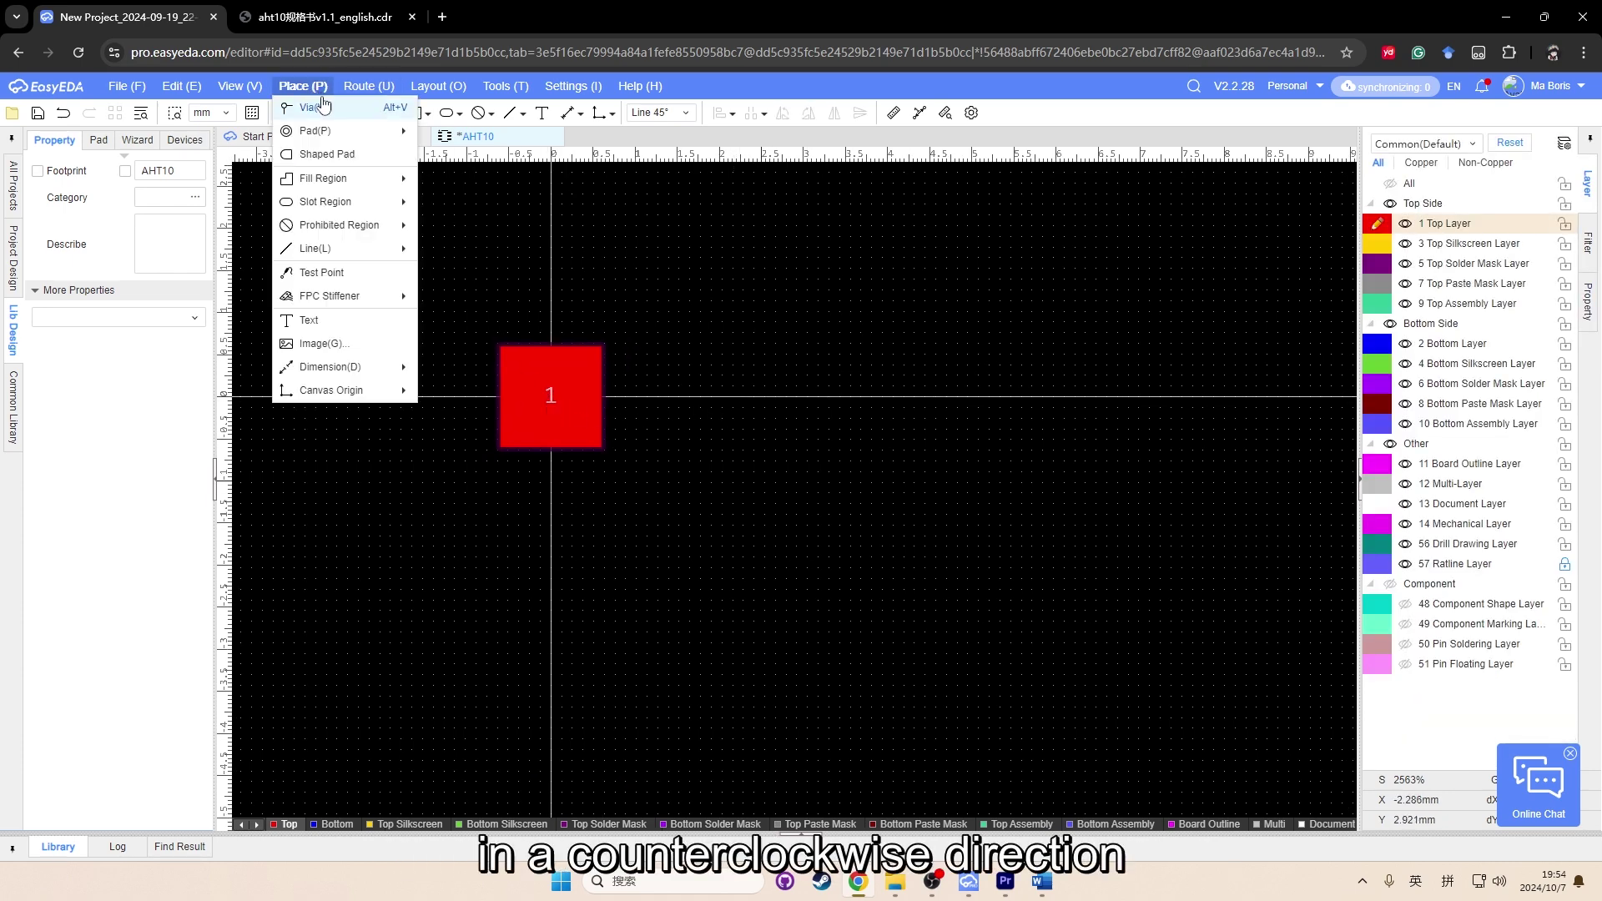
pyautogui.moveTo(321, 126)
pyautogui.click(480, 128)
pyautogui.click(552, 569)
pyautogui.click(551, 736)
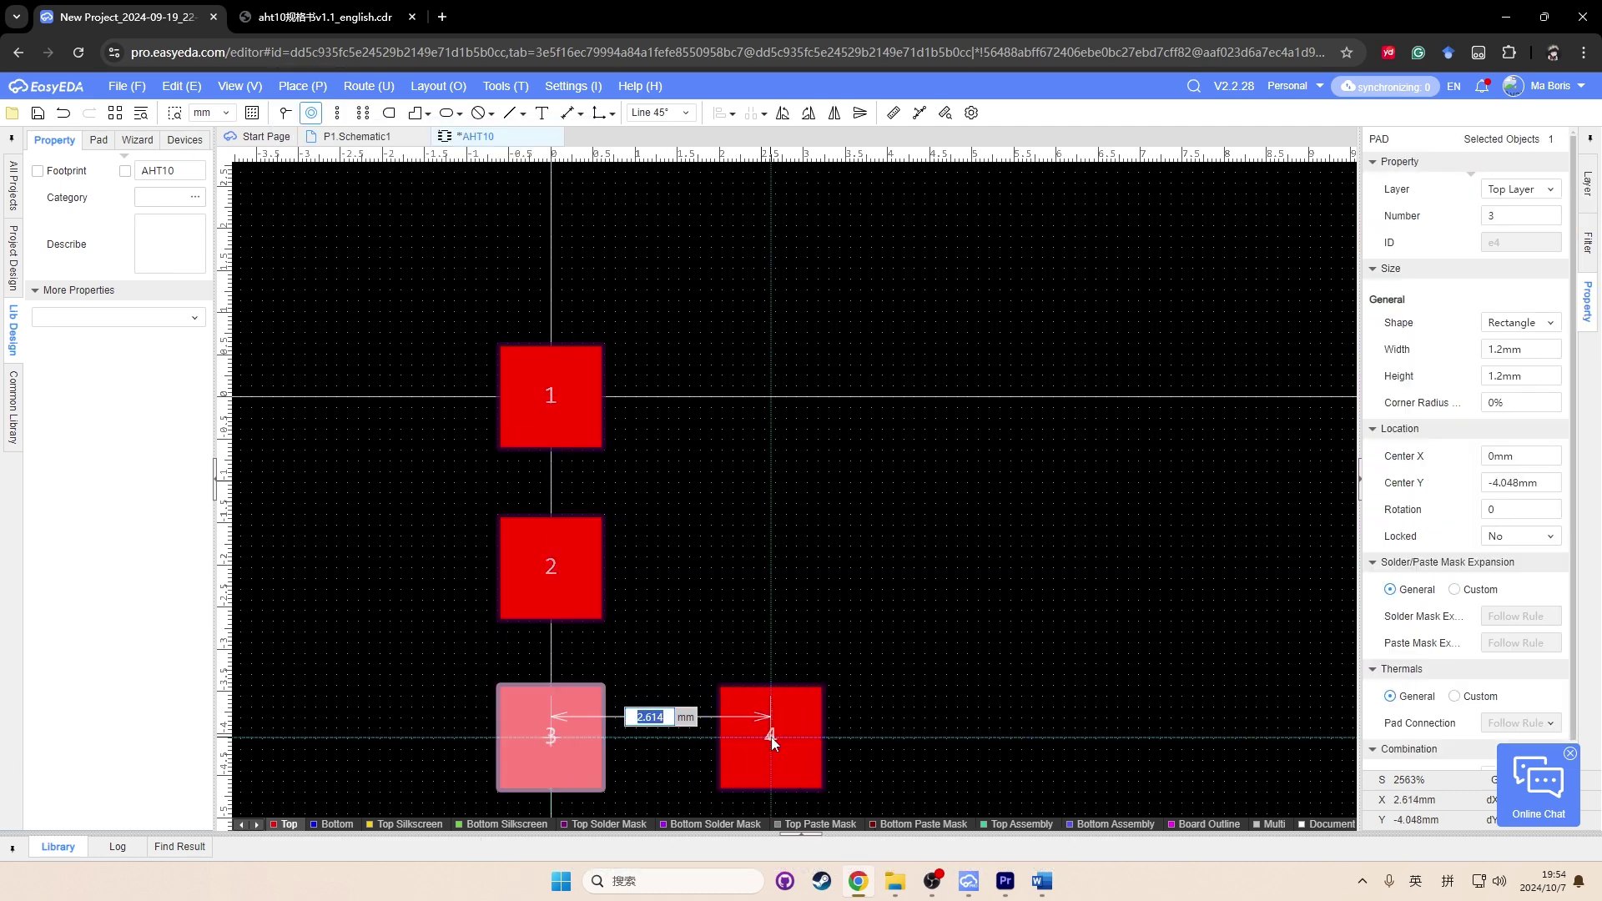
pyautogui.click(768, 736)
pyautogui.click(768, 568)
pyautogui.click(775, 401)
pyautogui.moveTo(931, 619); pyautogui.dragTo(886, 522, button='right')
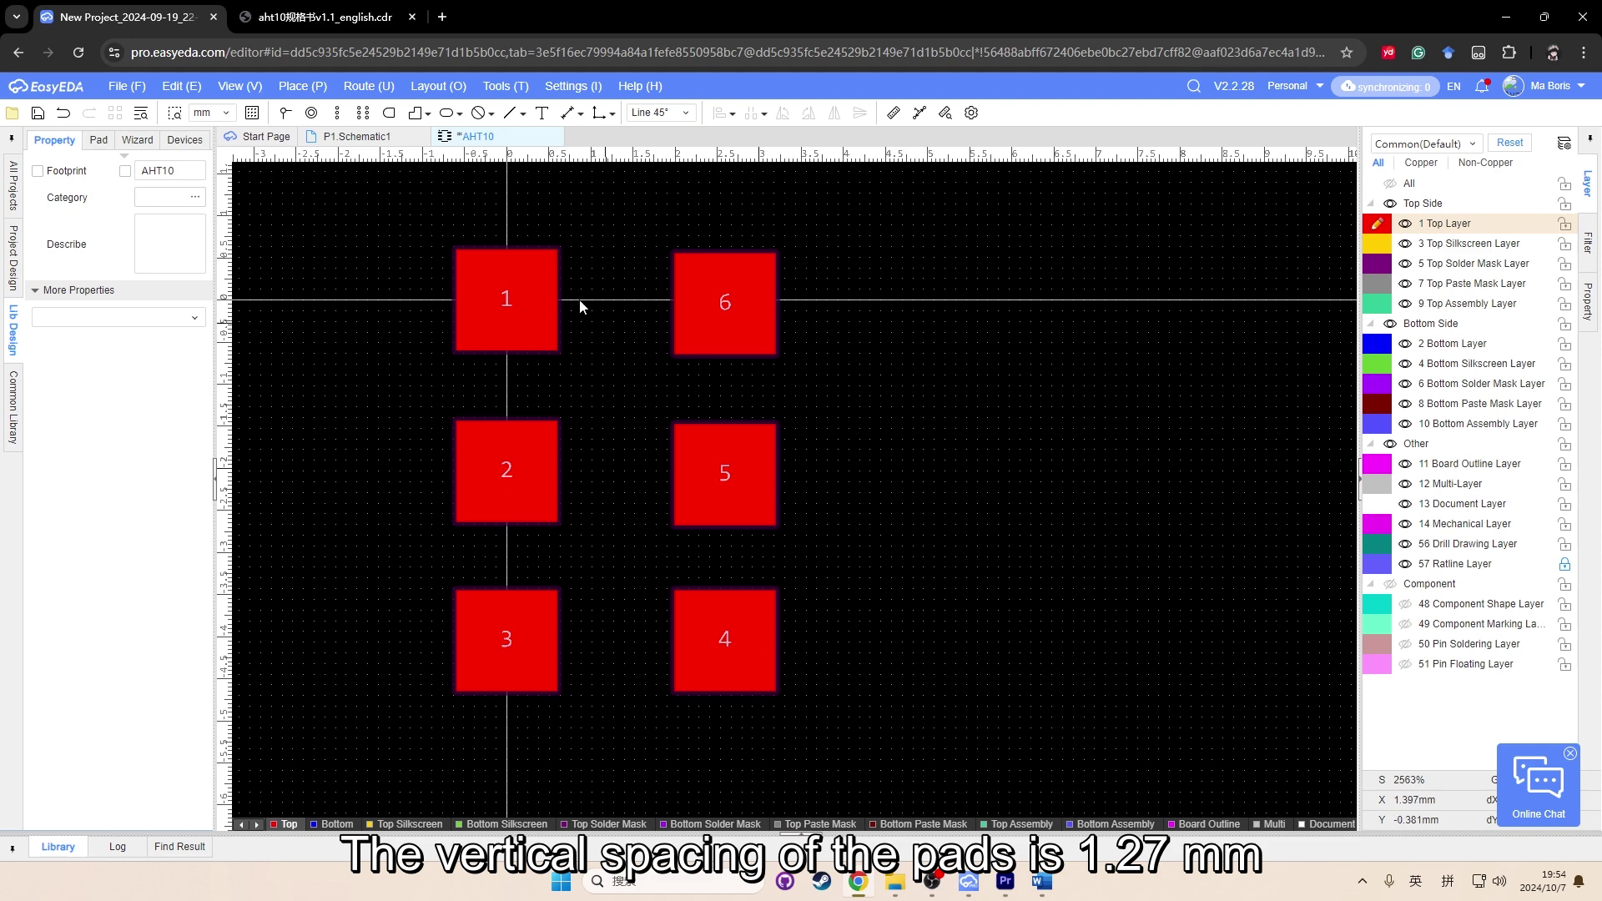
pyautogui.click(323, 15)
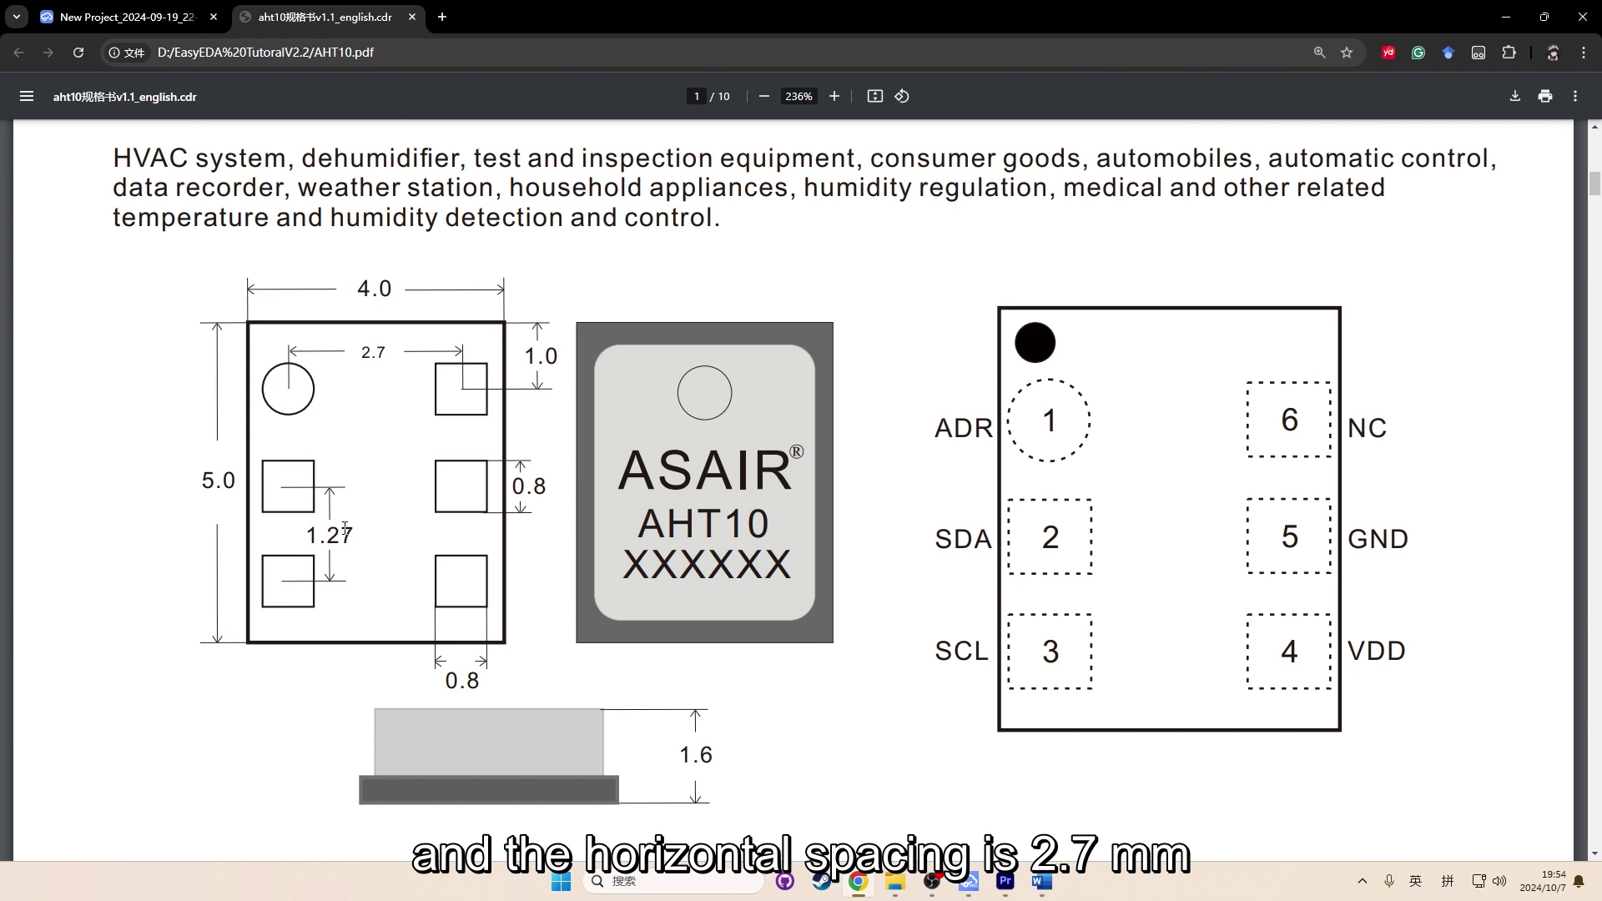
pyautogui.click(126, 17)
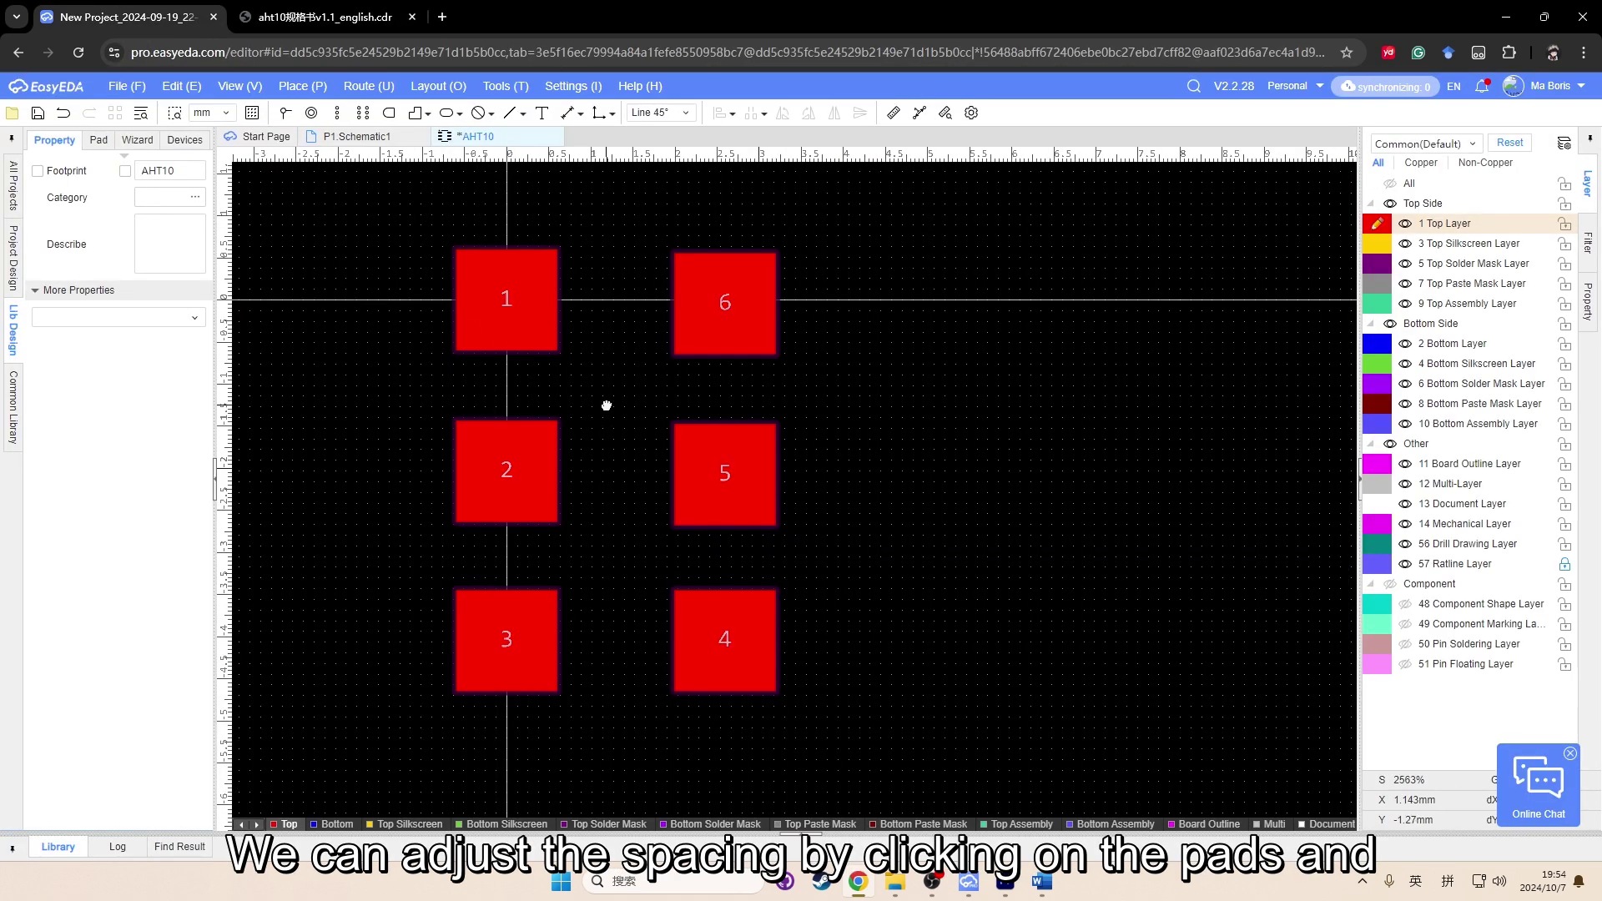
pyautogui.click(517, 474)
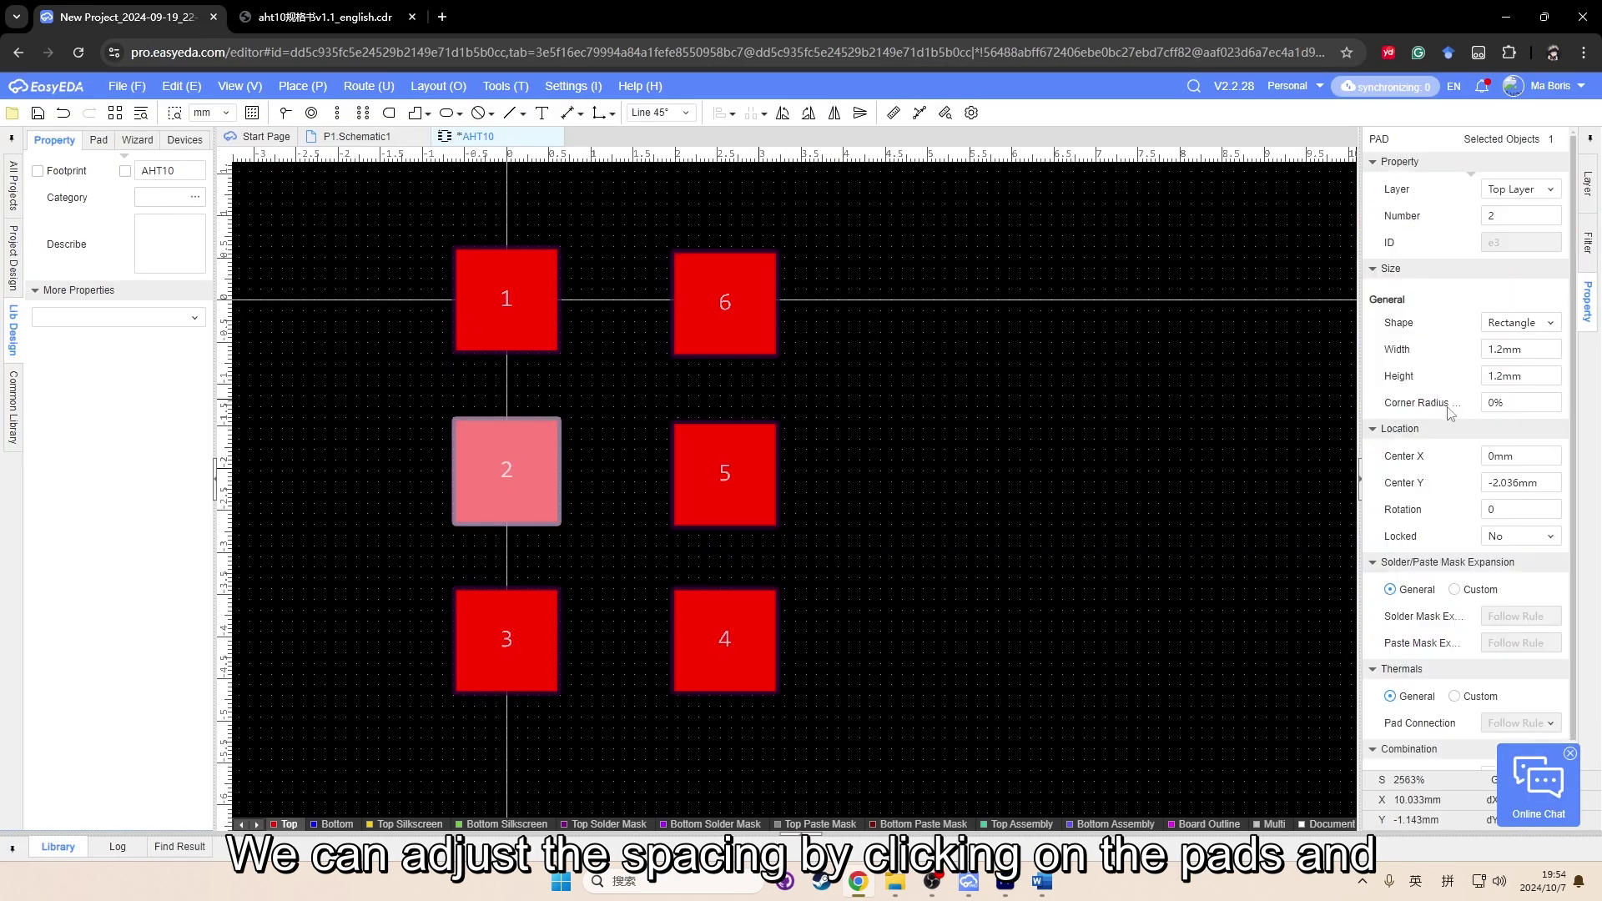
pyautogui.click(1527, 482)
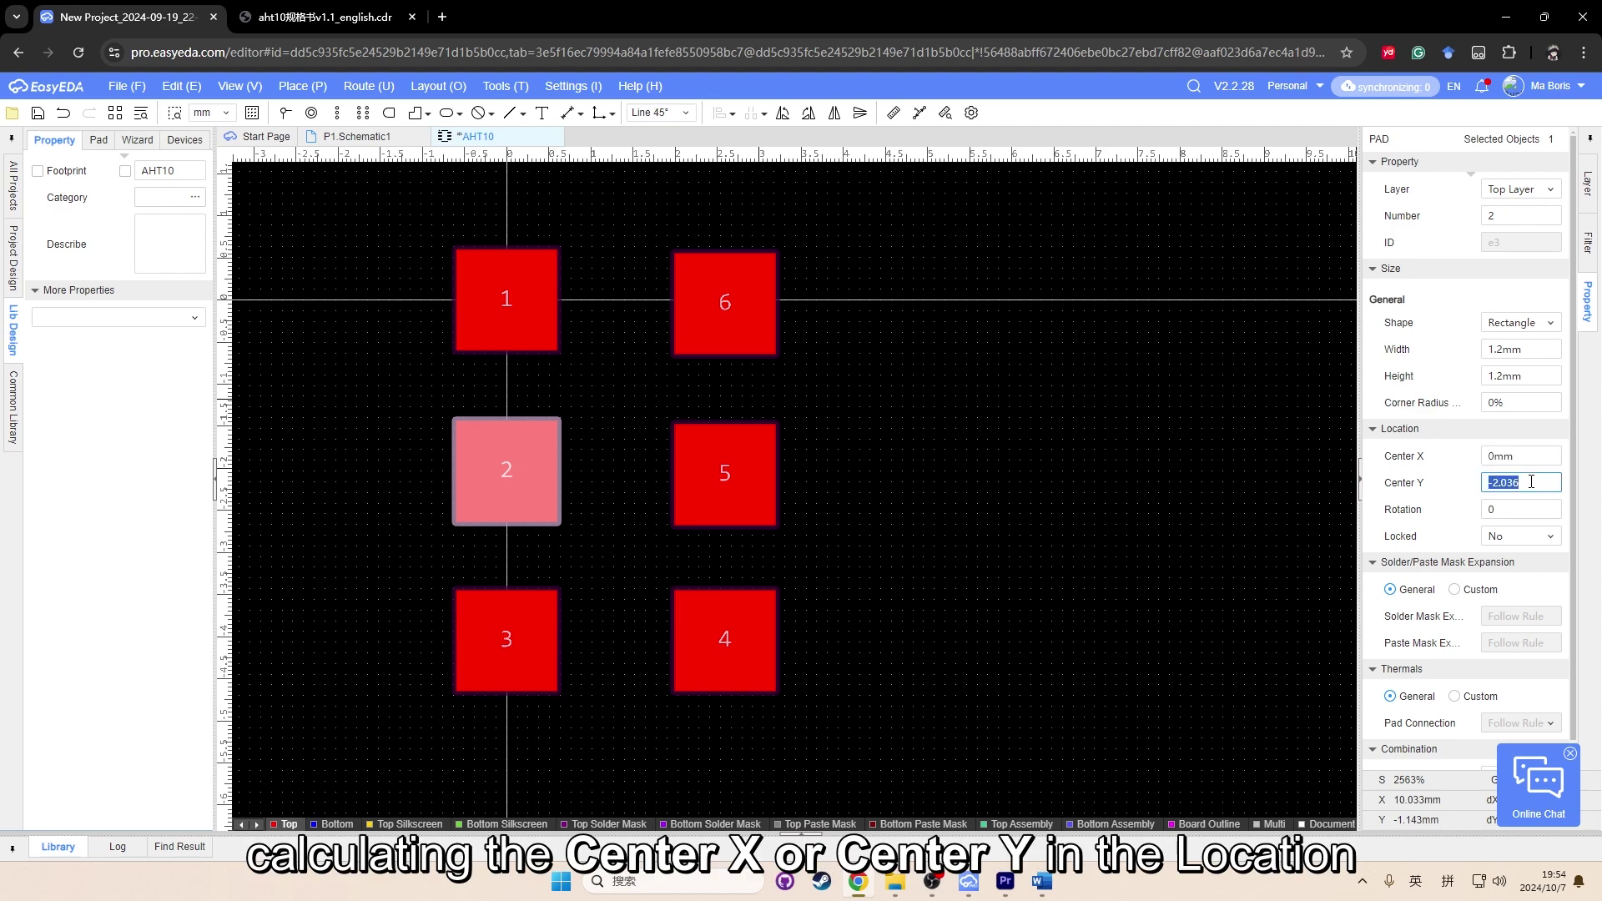
pyautogui.click(993, 470)
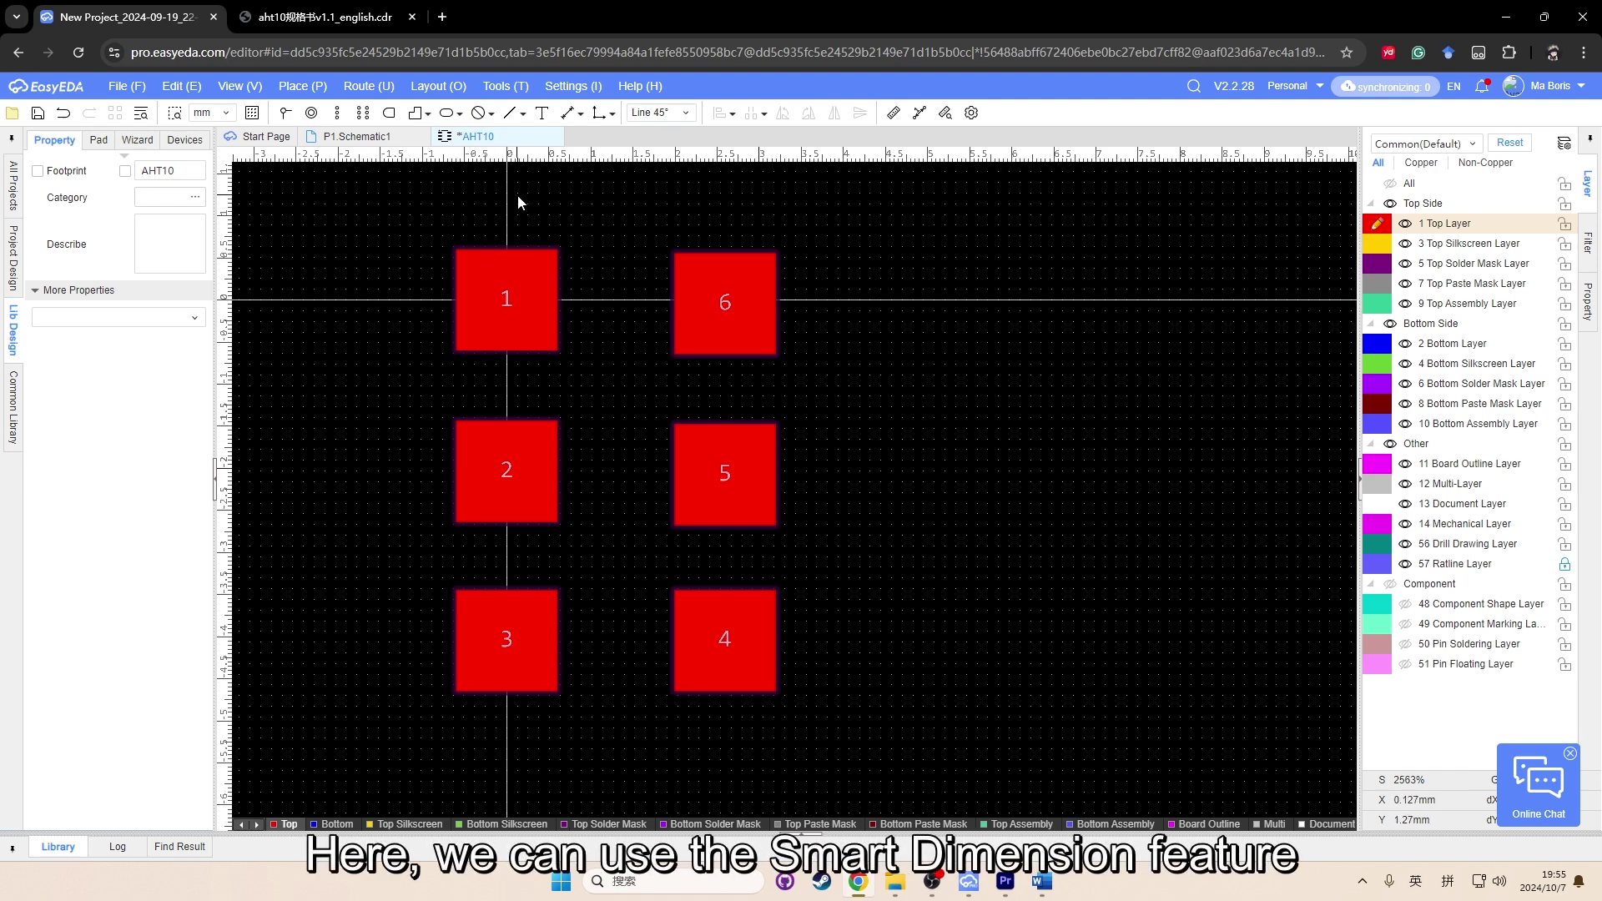
# In Smart Dimension mode, left-align pads 1, 2 and 3.
pyautogui.click(508, 86)
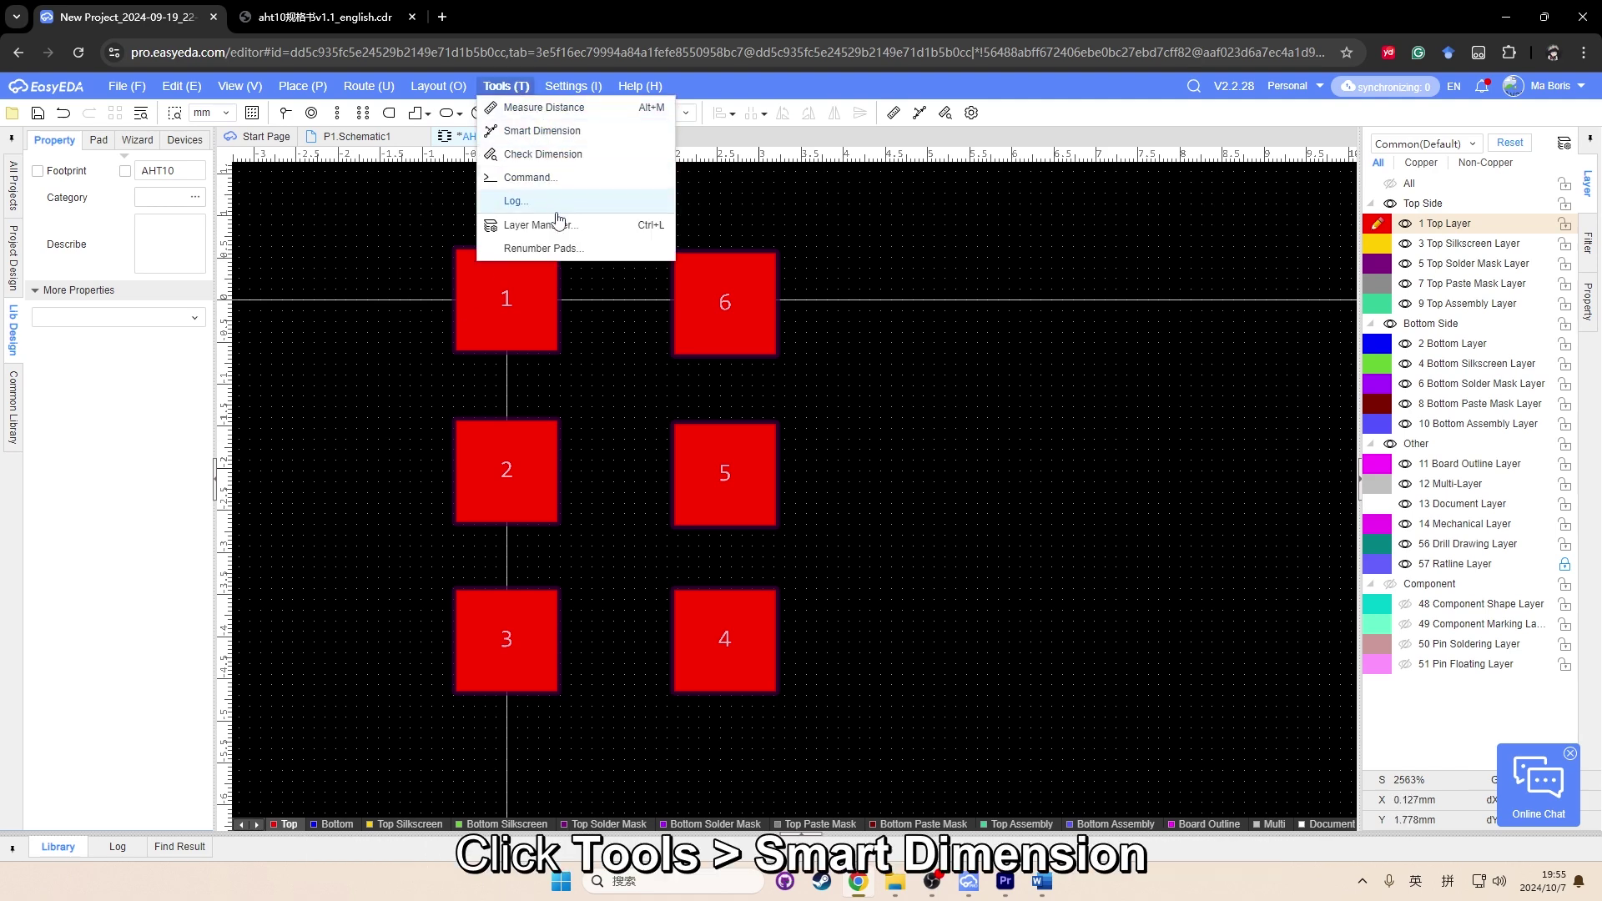
pyautogui.click(544, 131)
pyautogui.click(514, 468)
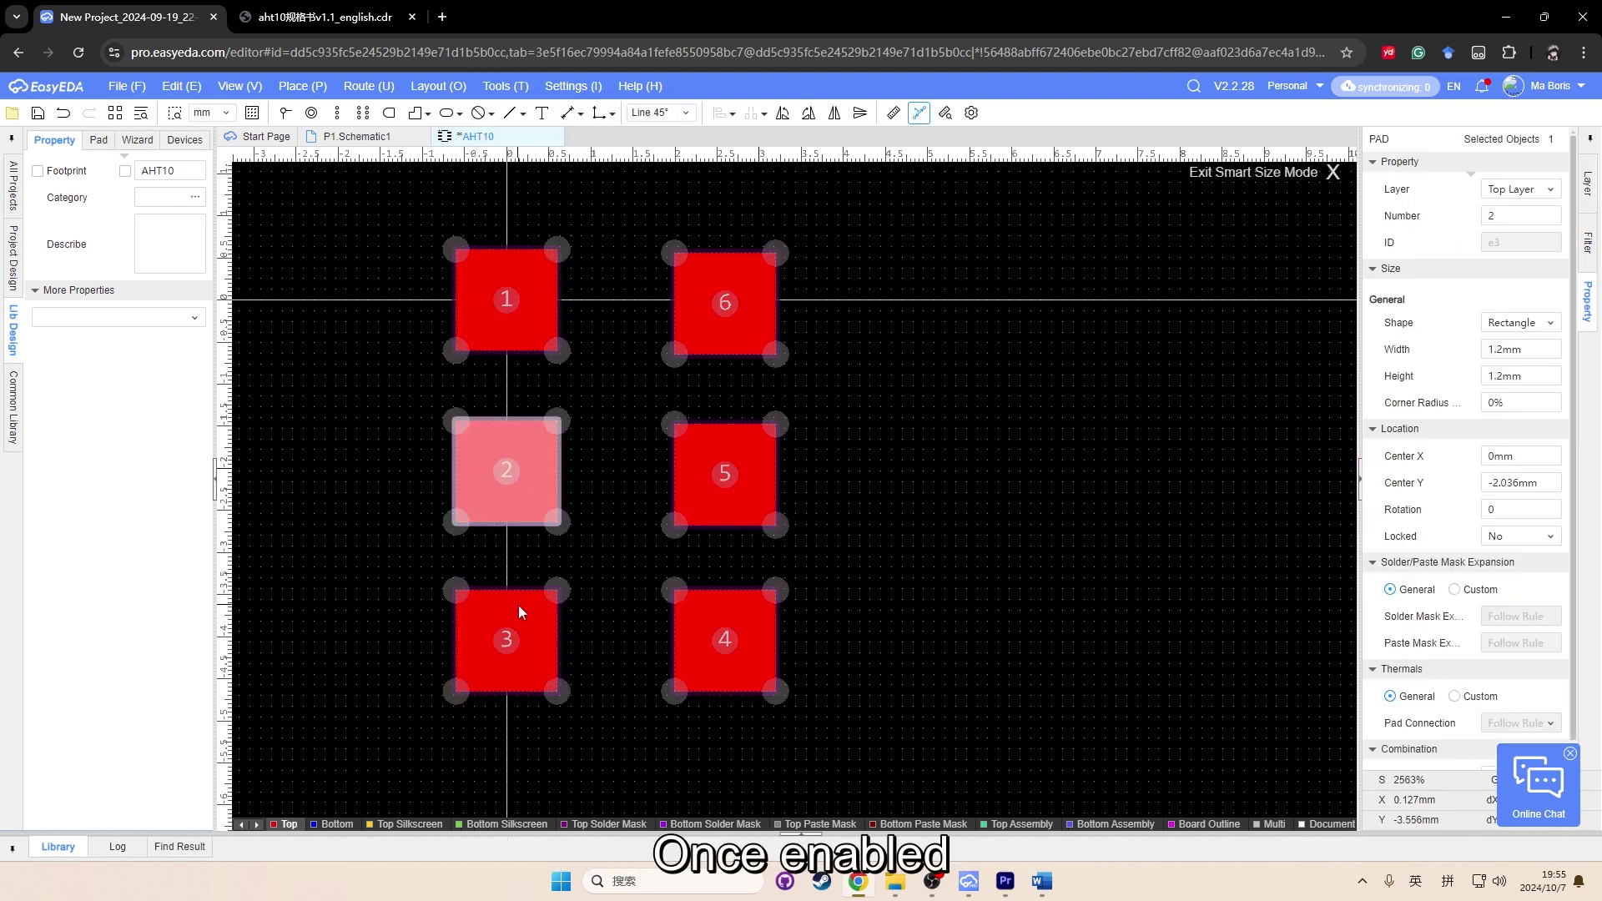
pyautogui.keyDown('ctrl'); pyautogui.click(522, 593); pyautogui.keyUp('ctrl')
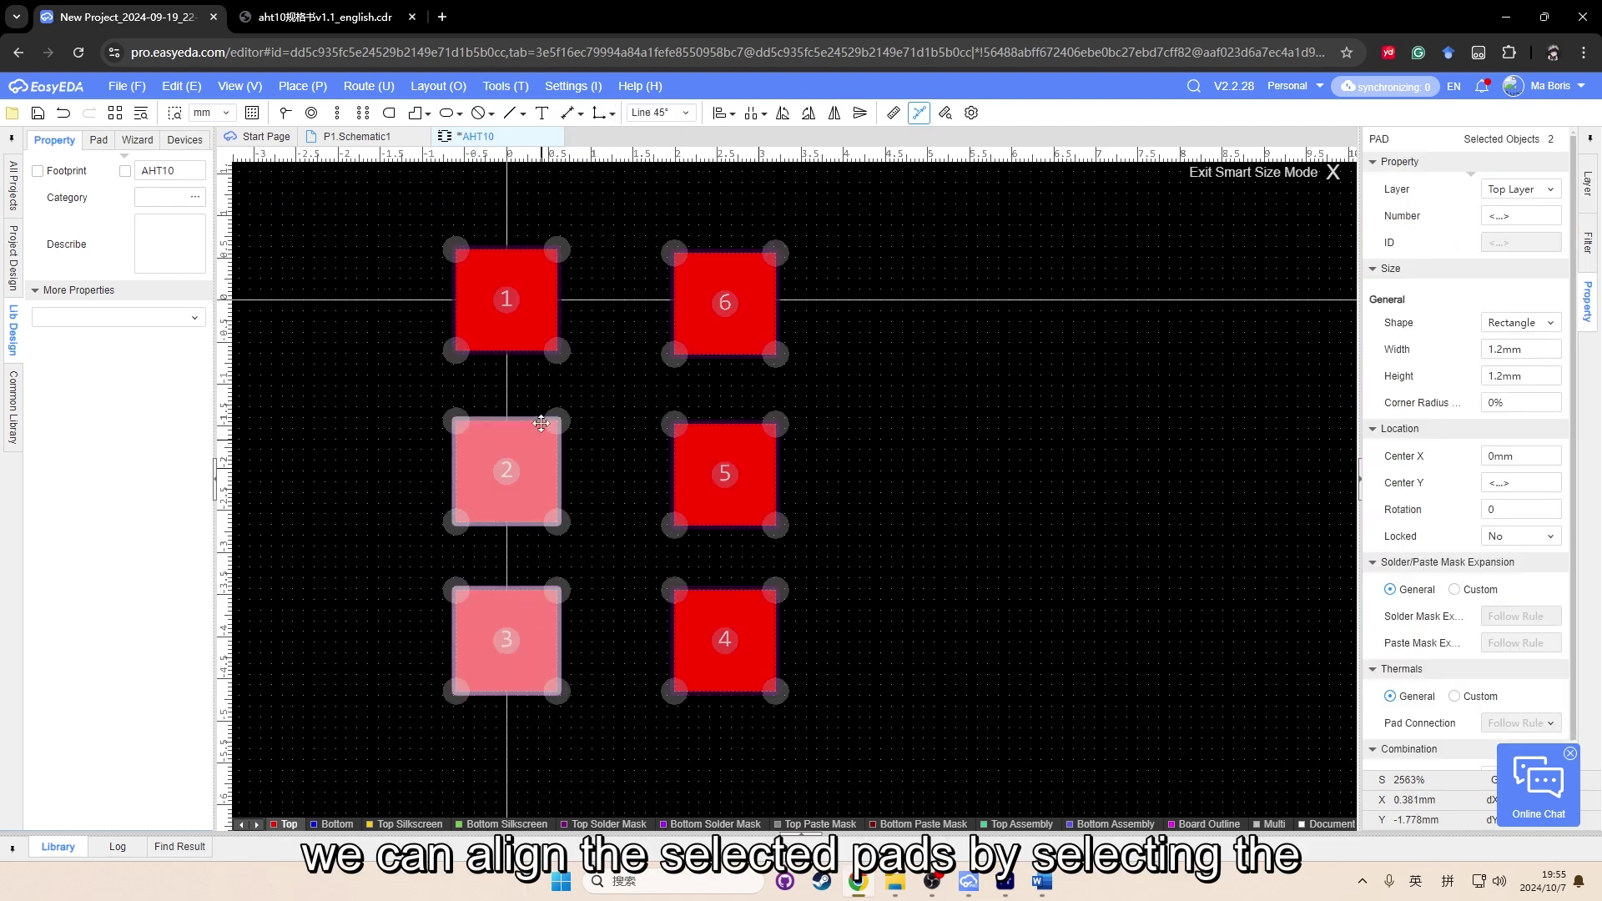
pyautogui.keyDown('ctrl'); pyautogui.click(528, 322); pyautogui.keyUp('ctrl')
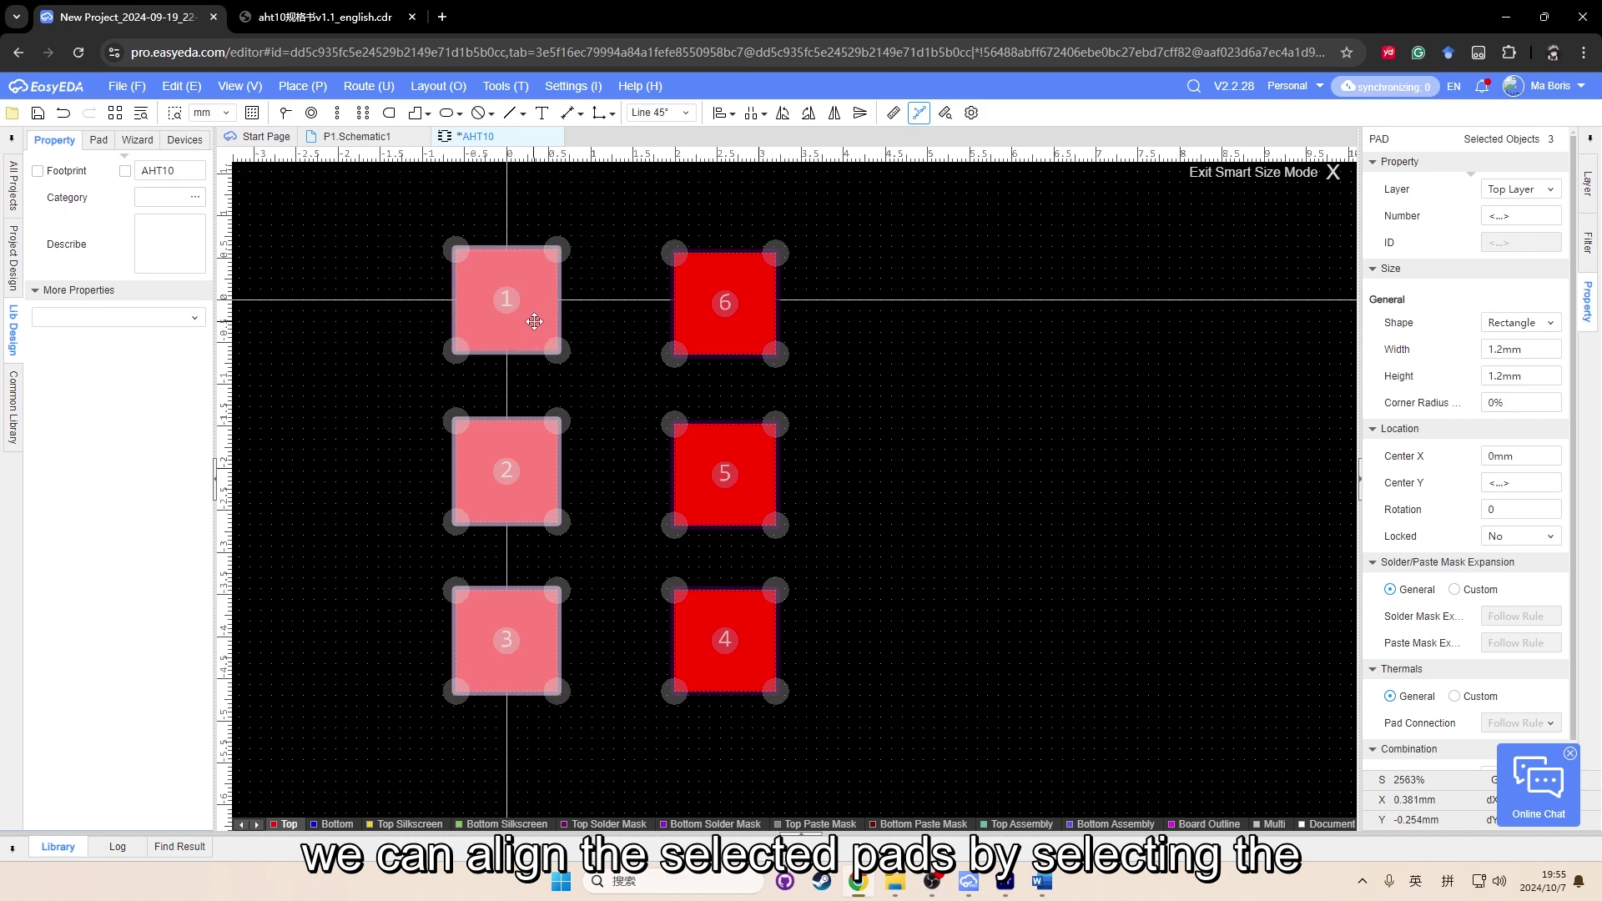
pyautogui.click(727, 121)
pyautogui.click(759, 131)
pyautogui.click(907, 386)
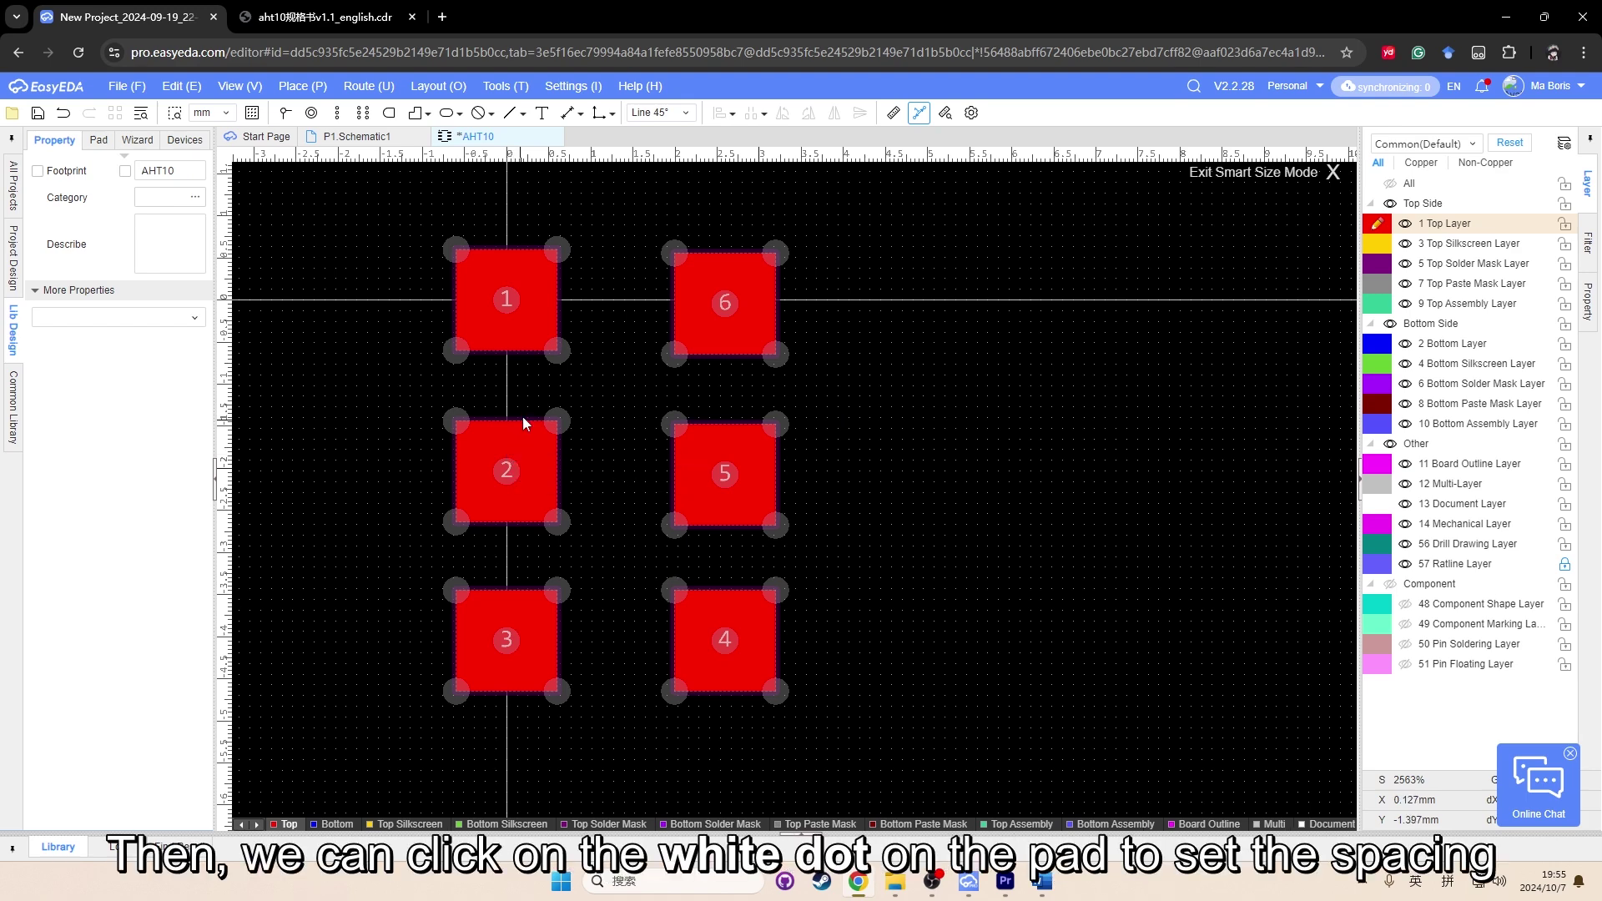
# Dimension the spacing between the centres of pad 1 and pad 2.
pyautogui.click(507, 299)
pyautogui.click(510, 472)
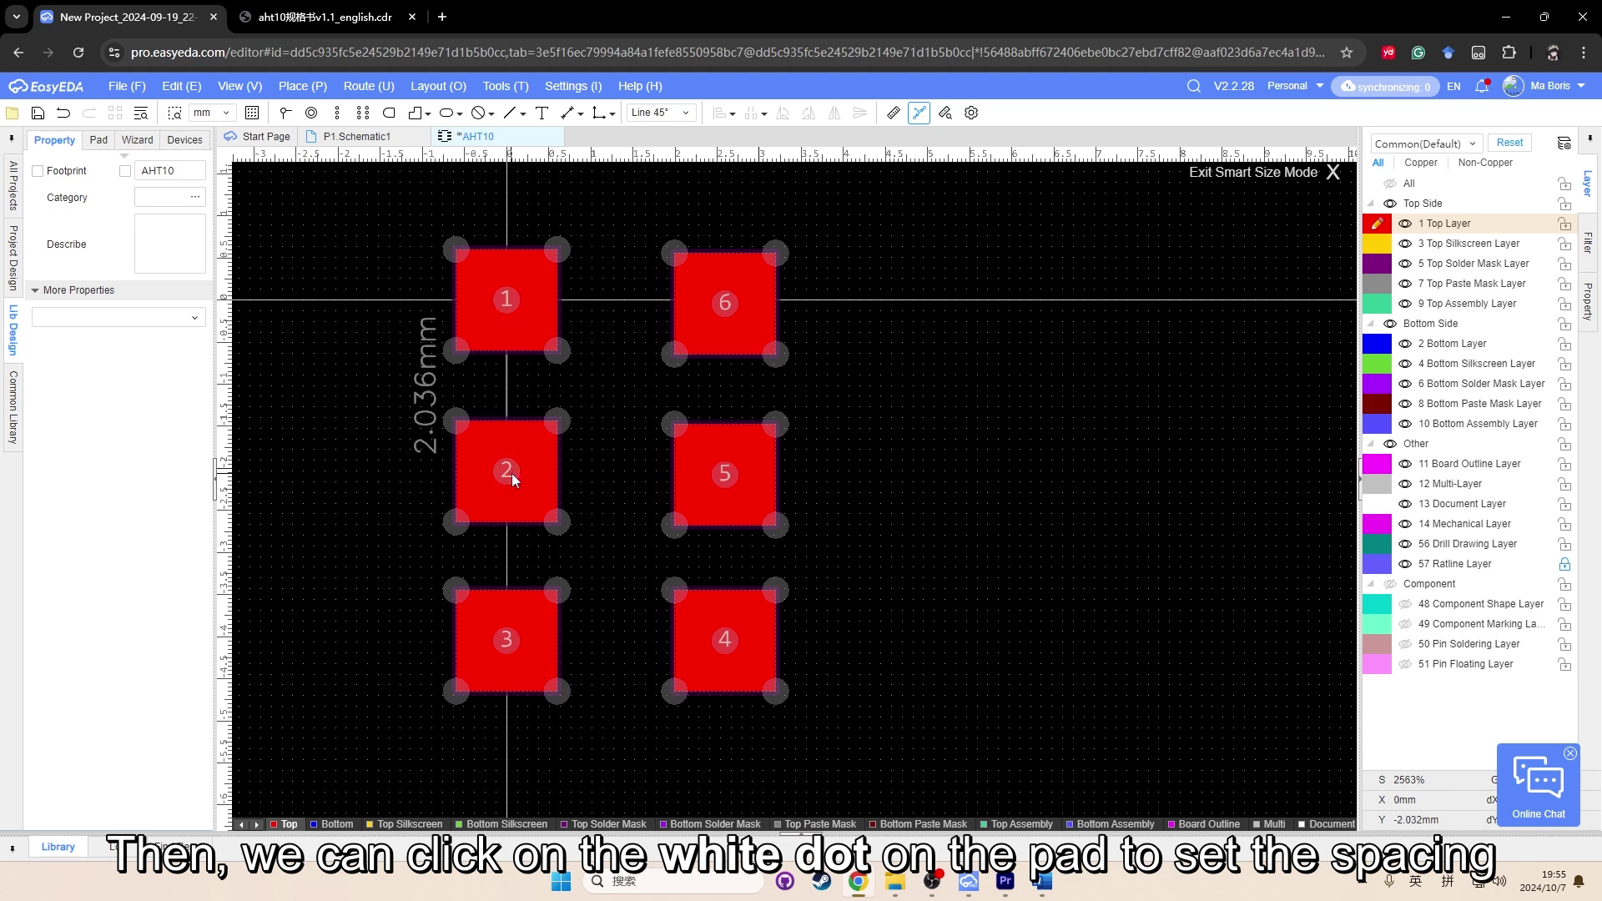
pyautogui.click(386, 446)
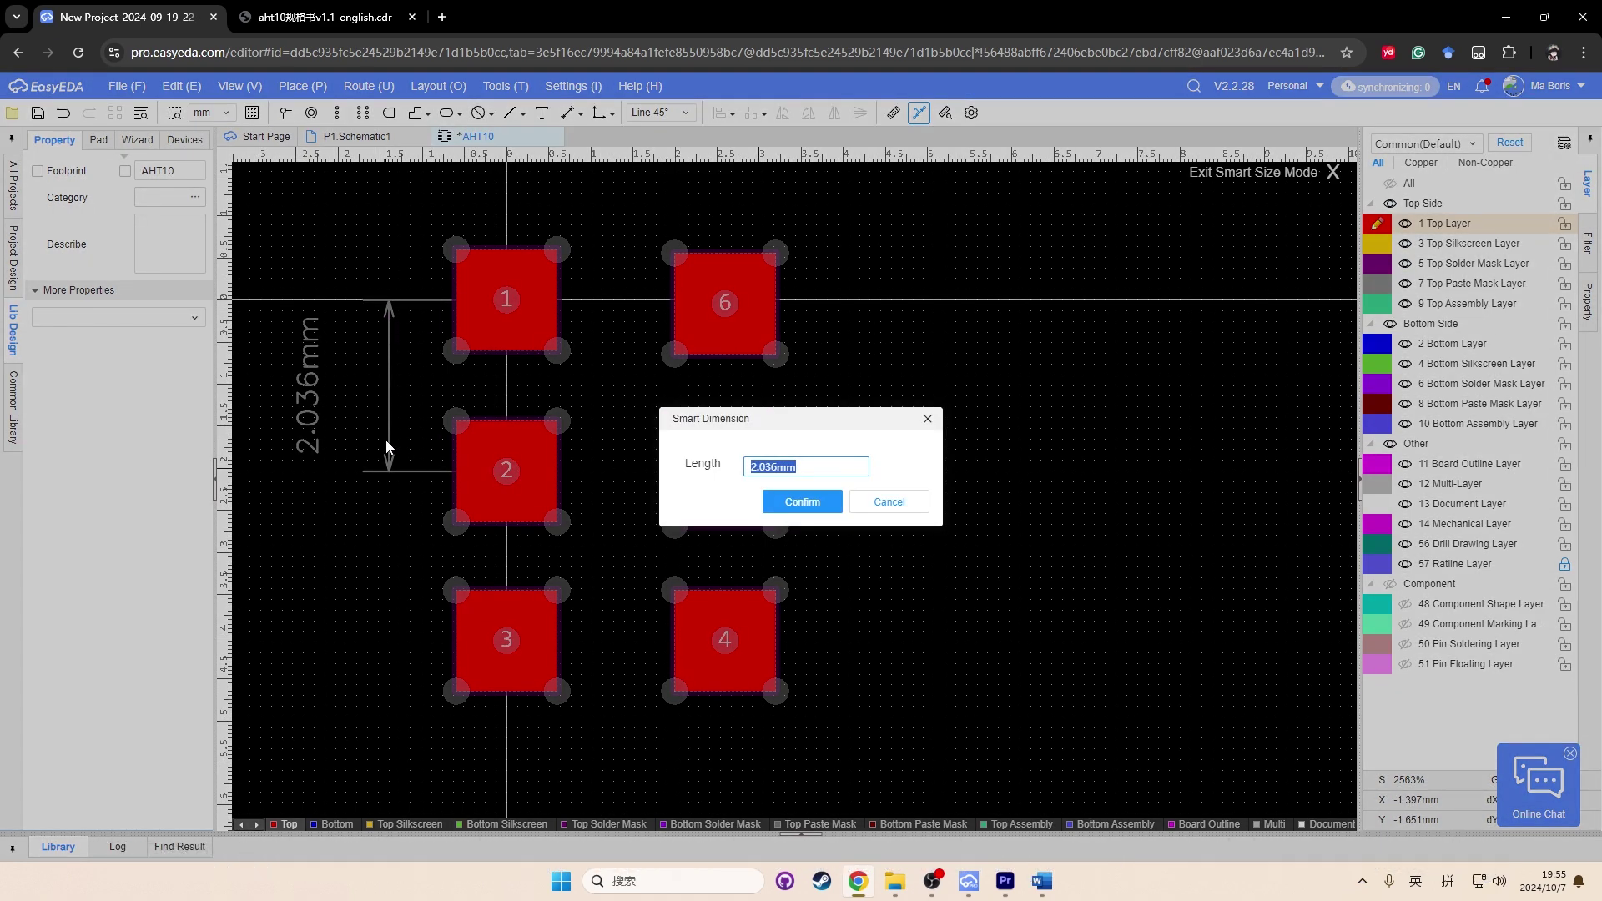
# Apply a 1.2 value to the pad 1–2 spacing and check pad 2's position.
pyautogui.write('1.27')
pyautogui.press('Return')
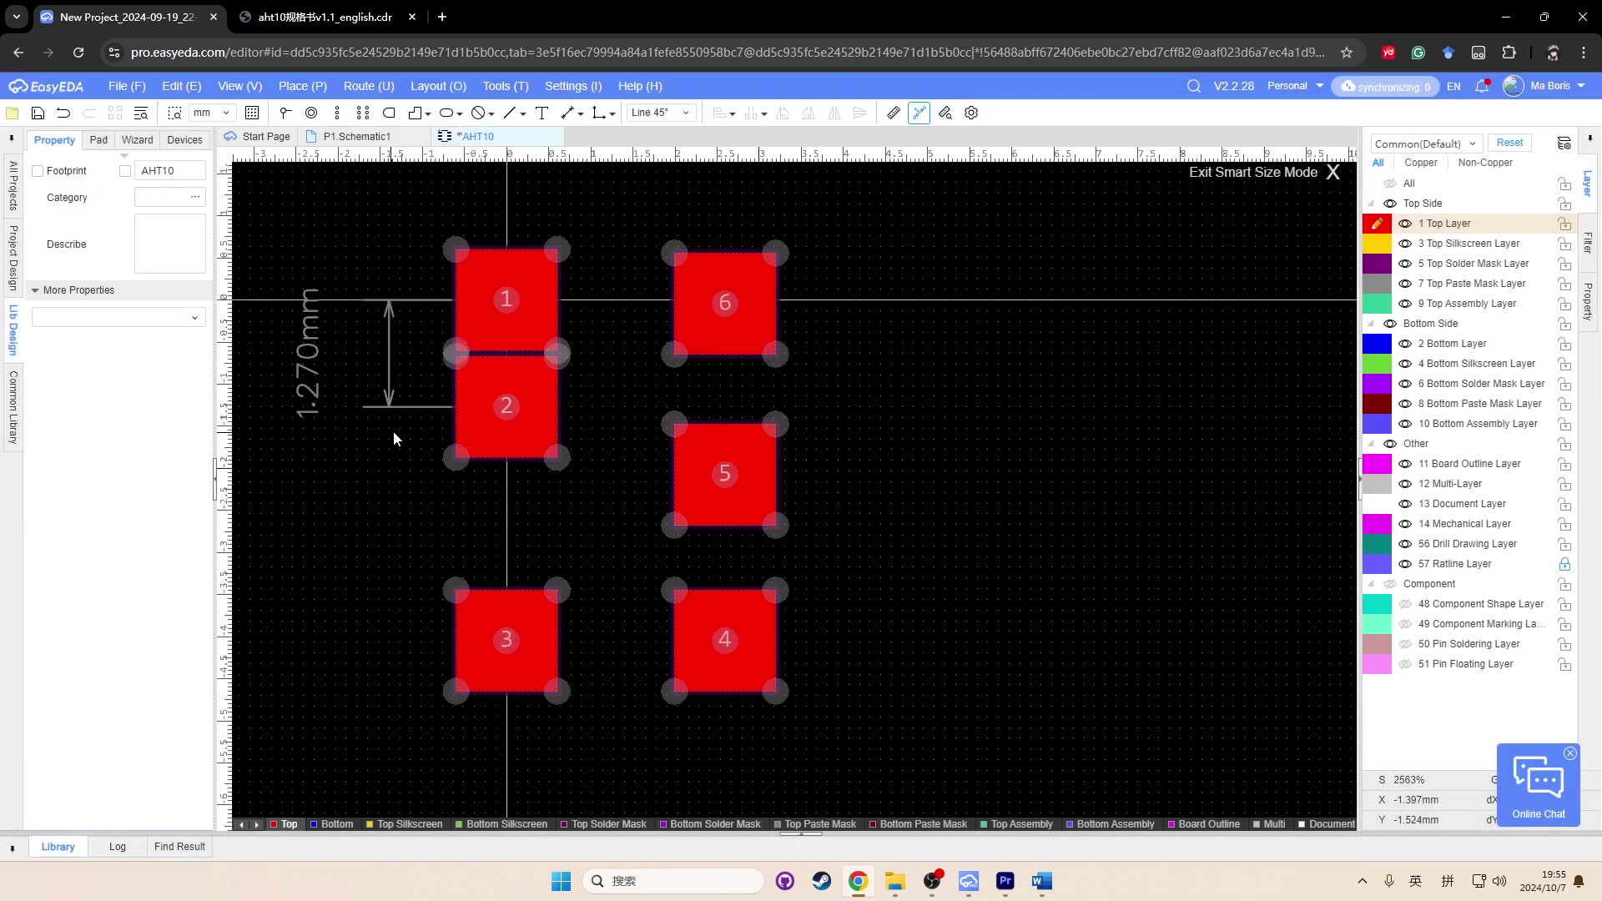
pyautogui.click(527, 383)
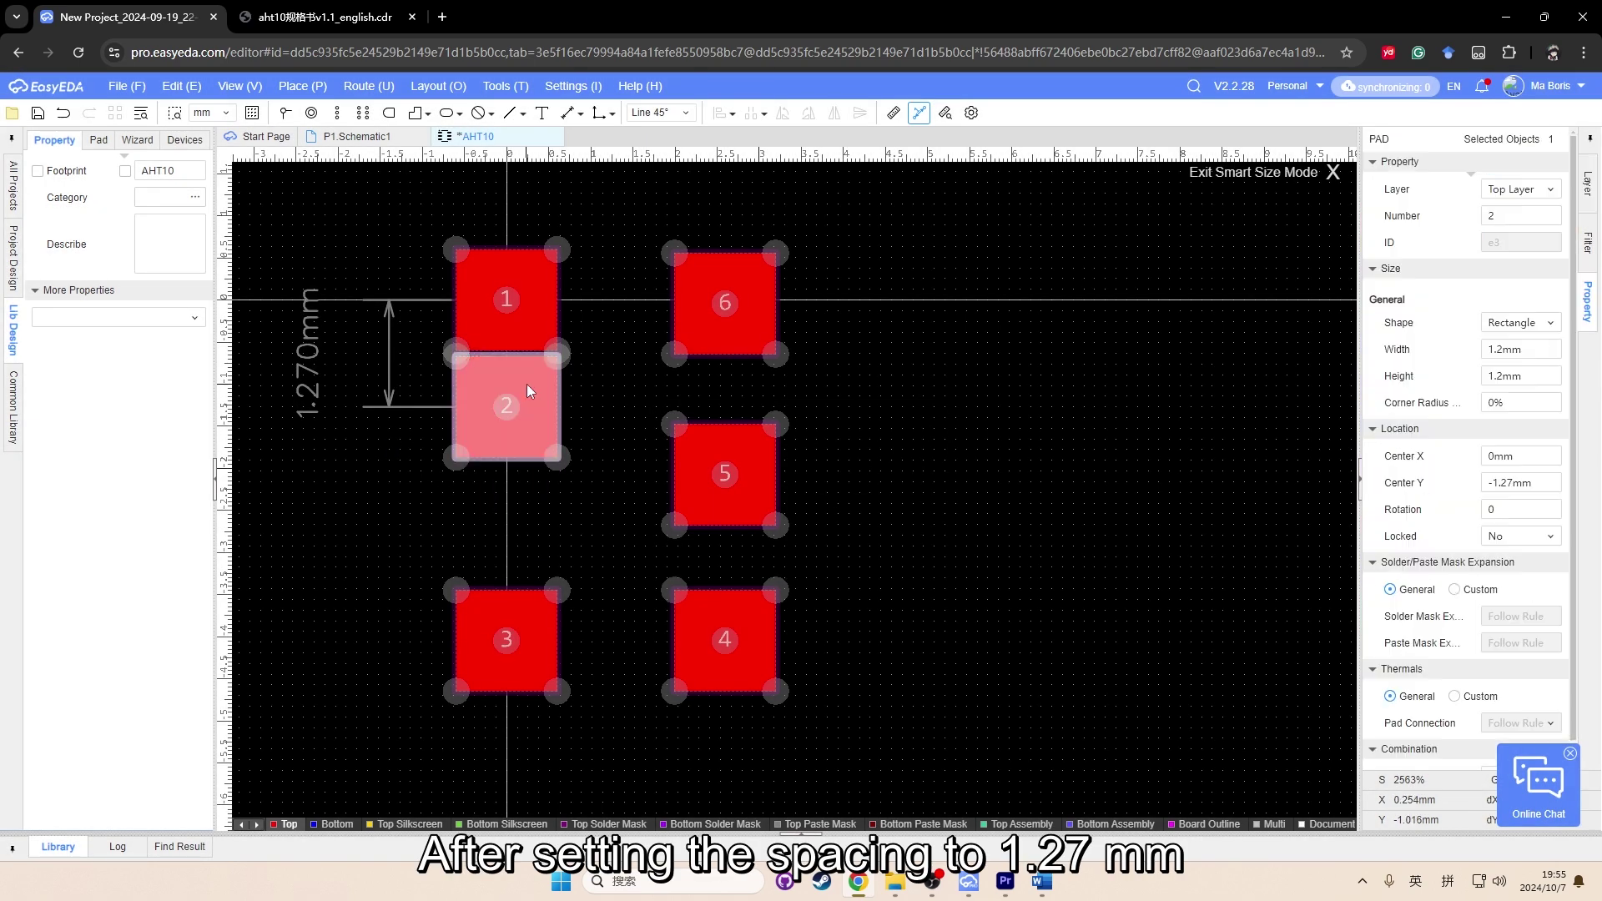
# Set the height of pads 1, 2 and 3 to 1 mm each.
pyautogui.click(531, 317)
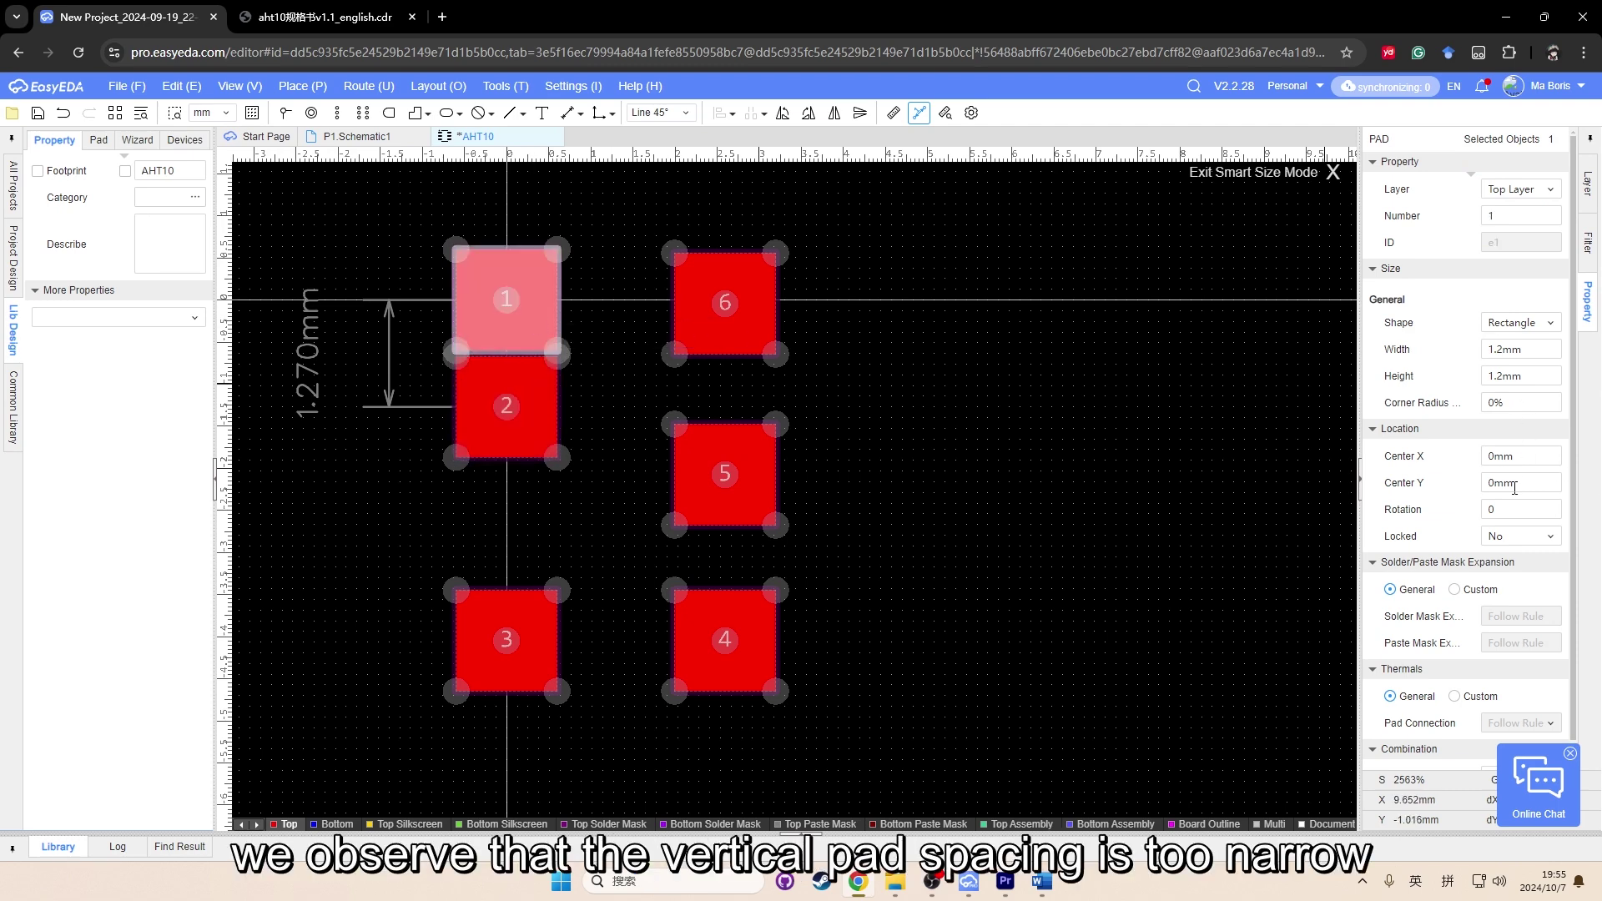
pyautogui.doubleClick(1520, 375)
pyautogui.write('1')
pyautogui.press('Return')
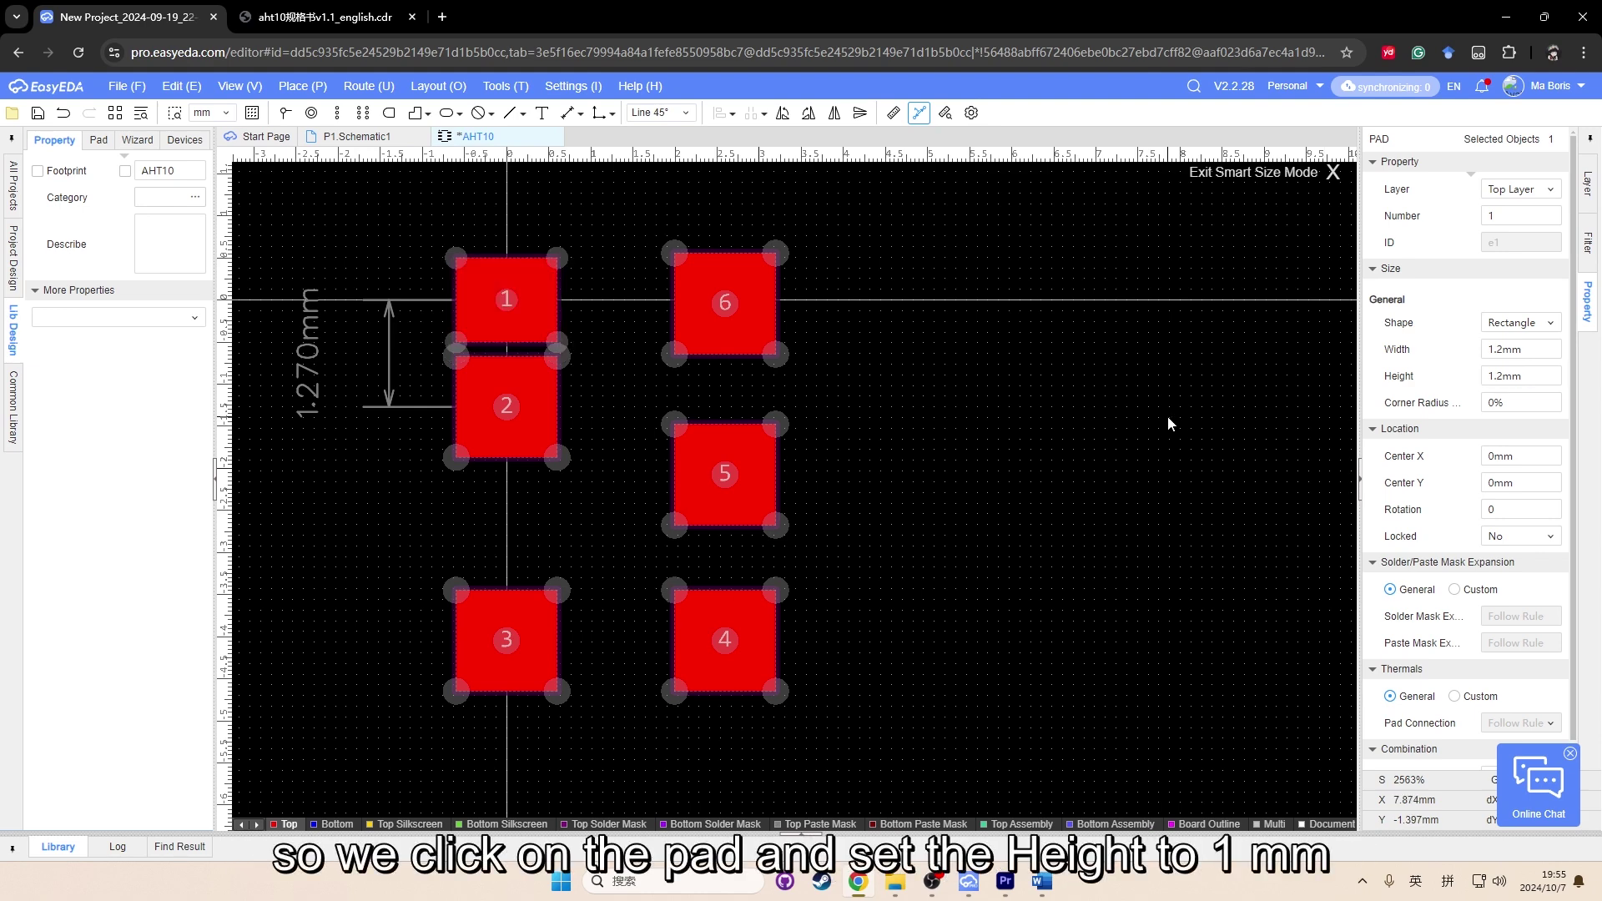
pyautogui.click(533, 407)
pyautogui.doubleClick(1521, 375)
pyautogui.write('1')
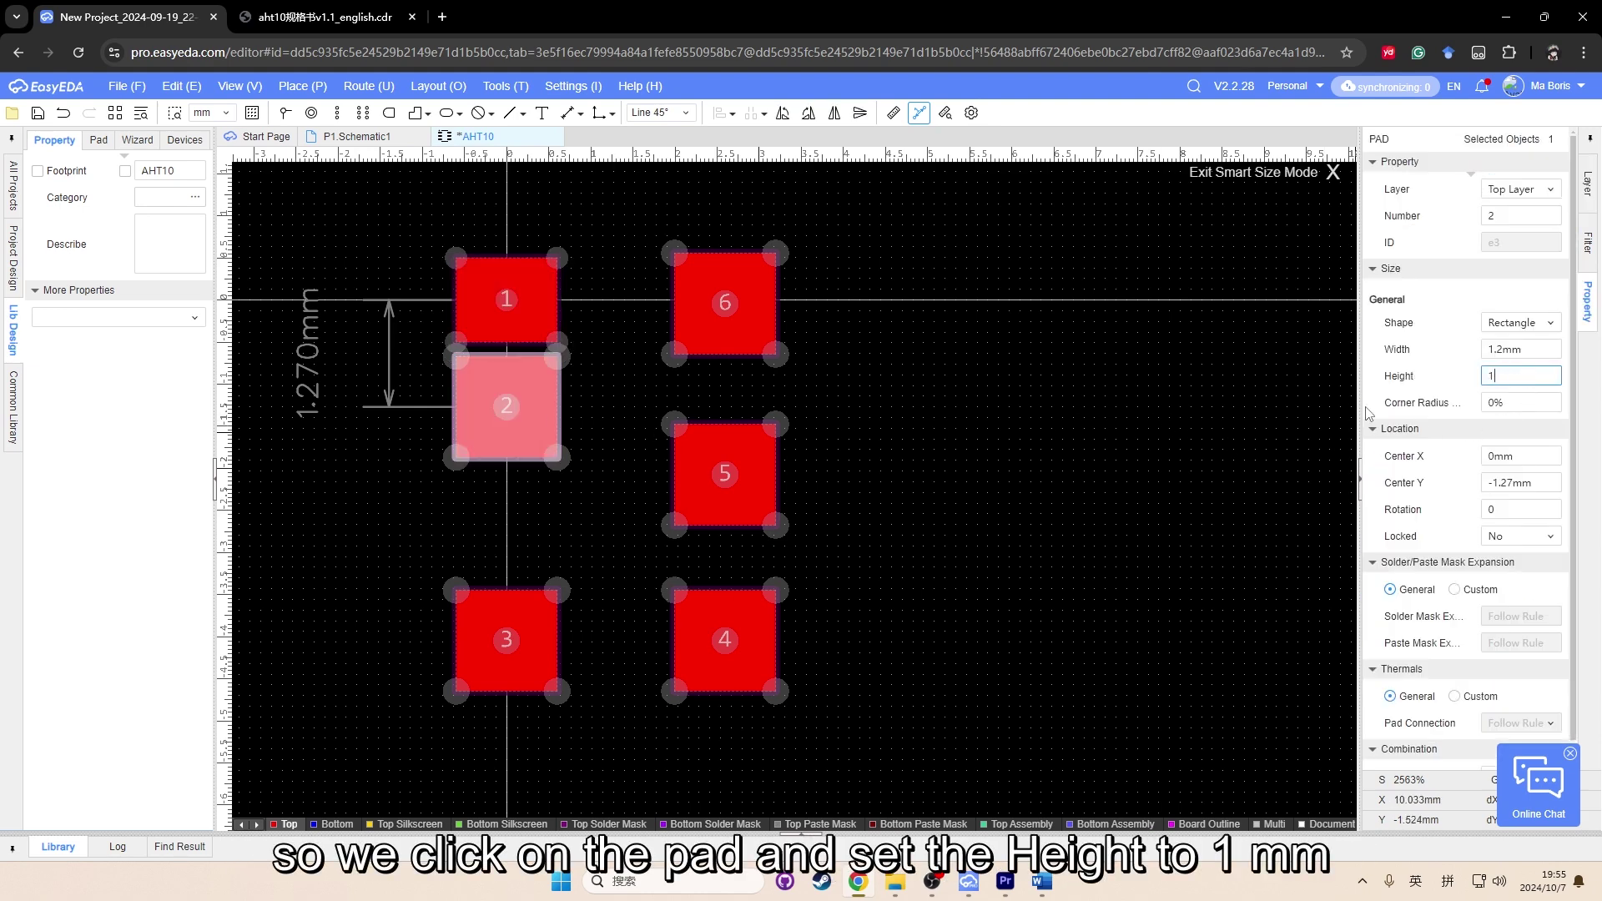
pyautogui.press('Return')
pyautogui.click(555, 614)
pyautogui.doubleClick(1520, 376)
pyautogui.write('1')
pyautogui.press('Return')
# Box-select pads 4 and 5 and set both to 1 mm height.
pyautogui.moveTo(951, 705); pyautogui.dragTo(659, 408)
pyautogui.click(1537, 377)
pyautogui.press('BackSpace')
pyautogui.press('BackSpace')
pyautogui.press('Return')
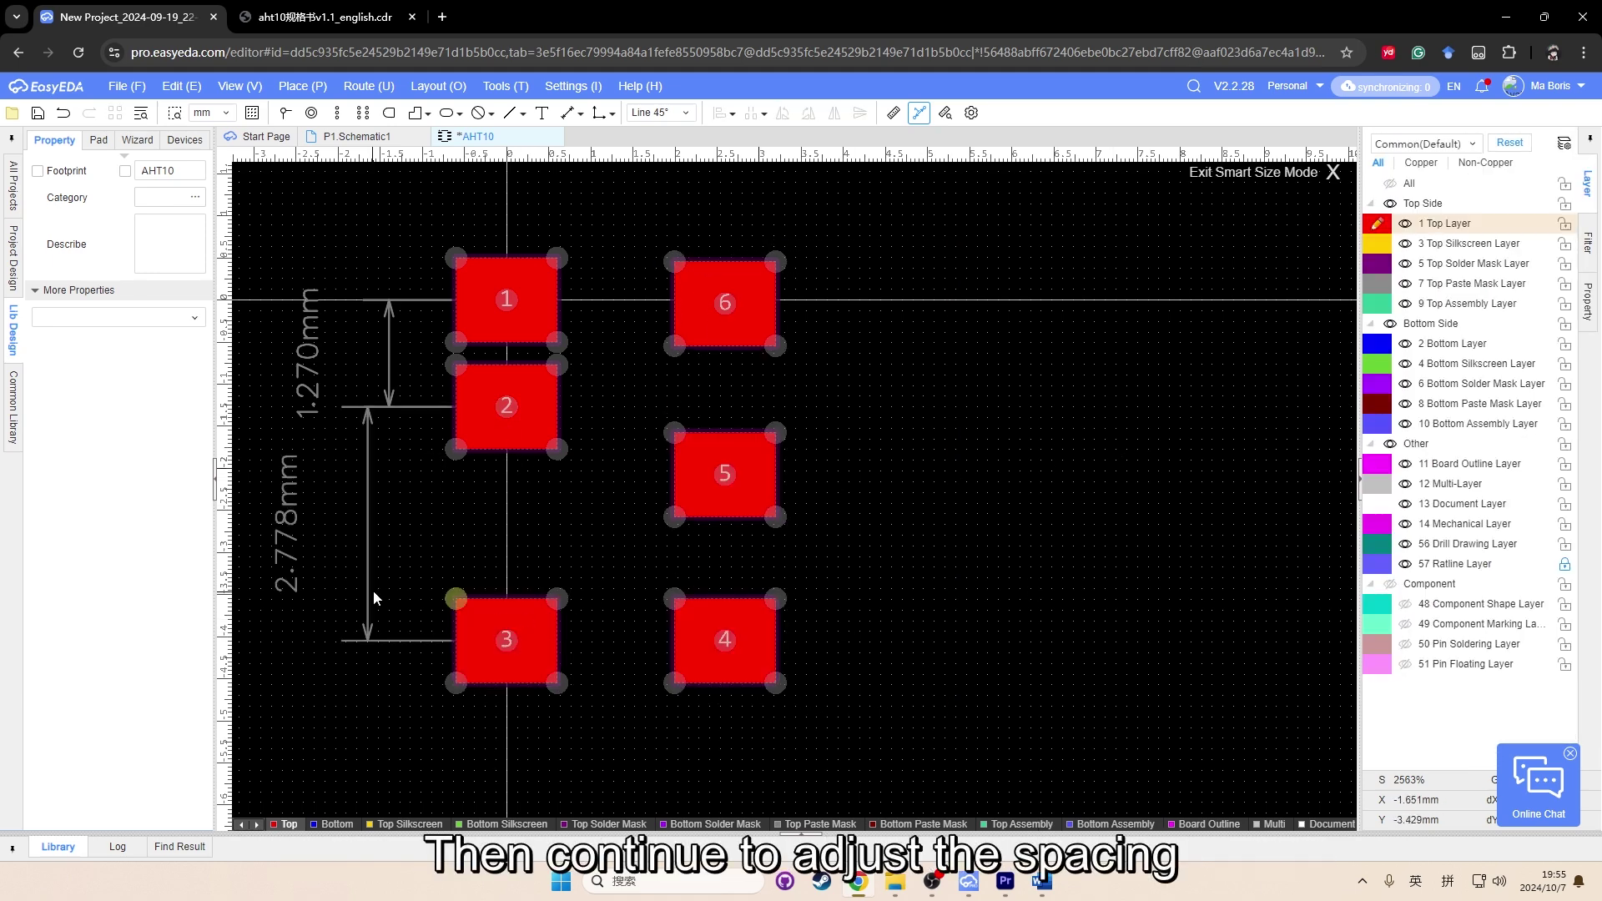
# Set the pad 2–3 spacing to 1.27 mm and the pad 1–6 column spacing to 2.7 mm.
pyautogui.click(387, 597)
pyautogui.write('1.27')
pyautogui.press('Return')
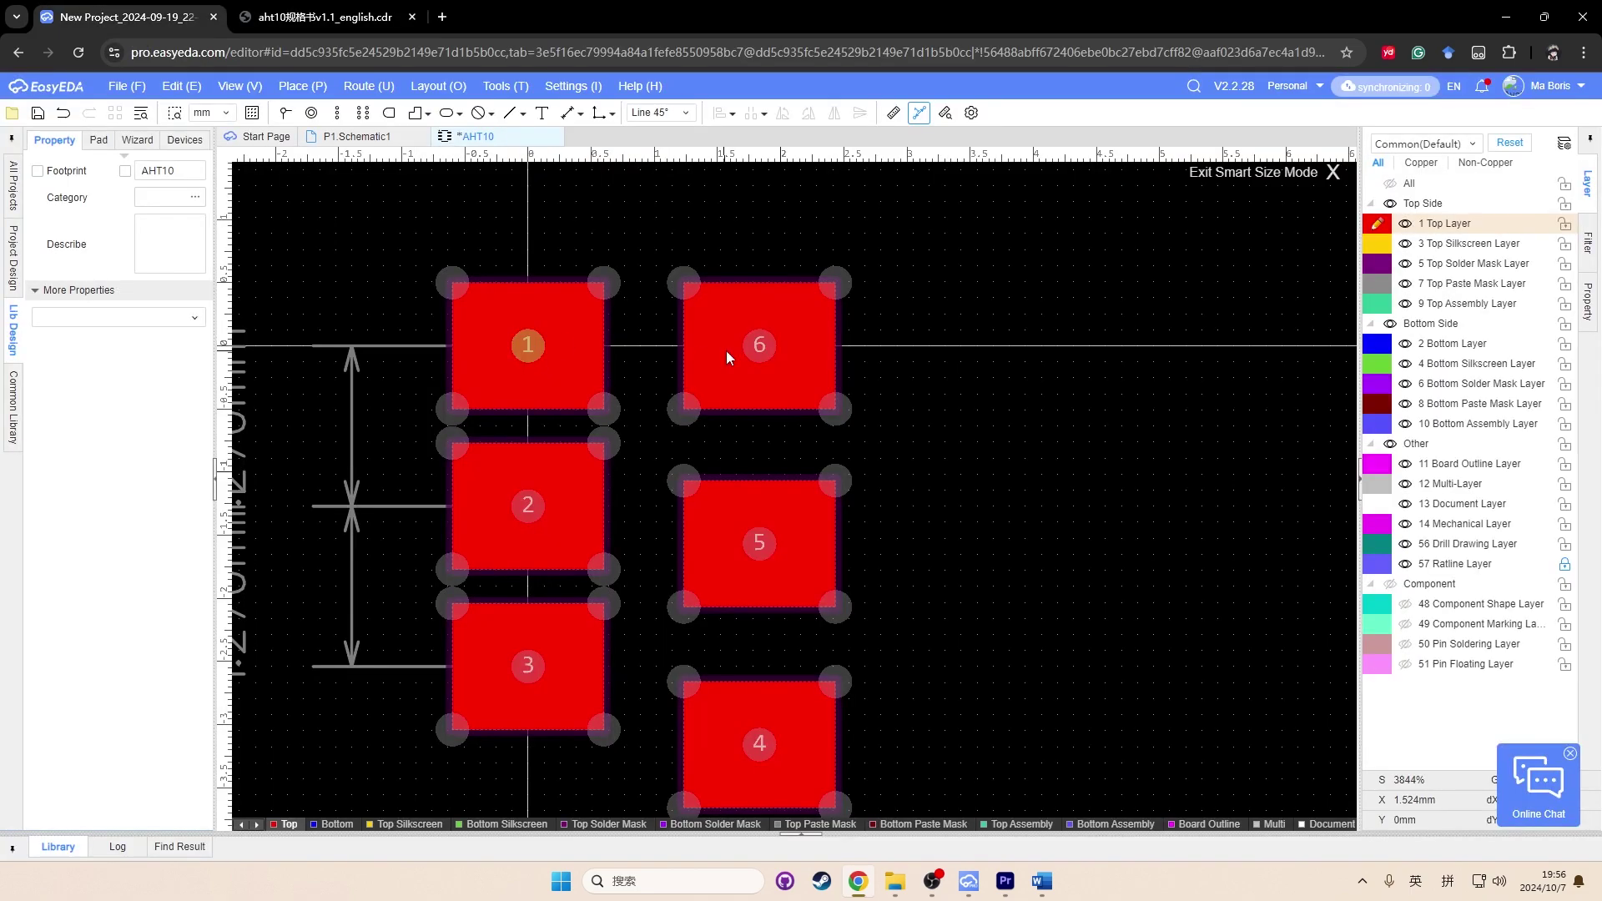
pyautogui.click(726, 346)
pyautogui.click(634, 244)
pyautogui.write('2.7')
pyautogui.press('Return')
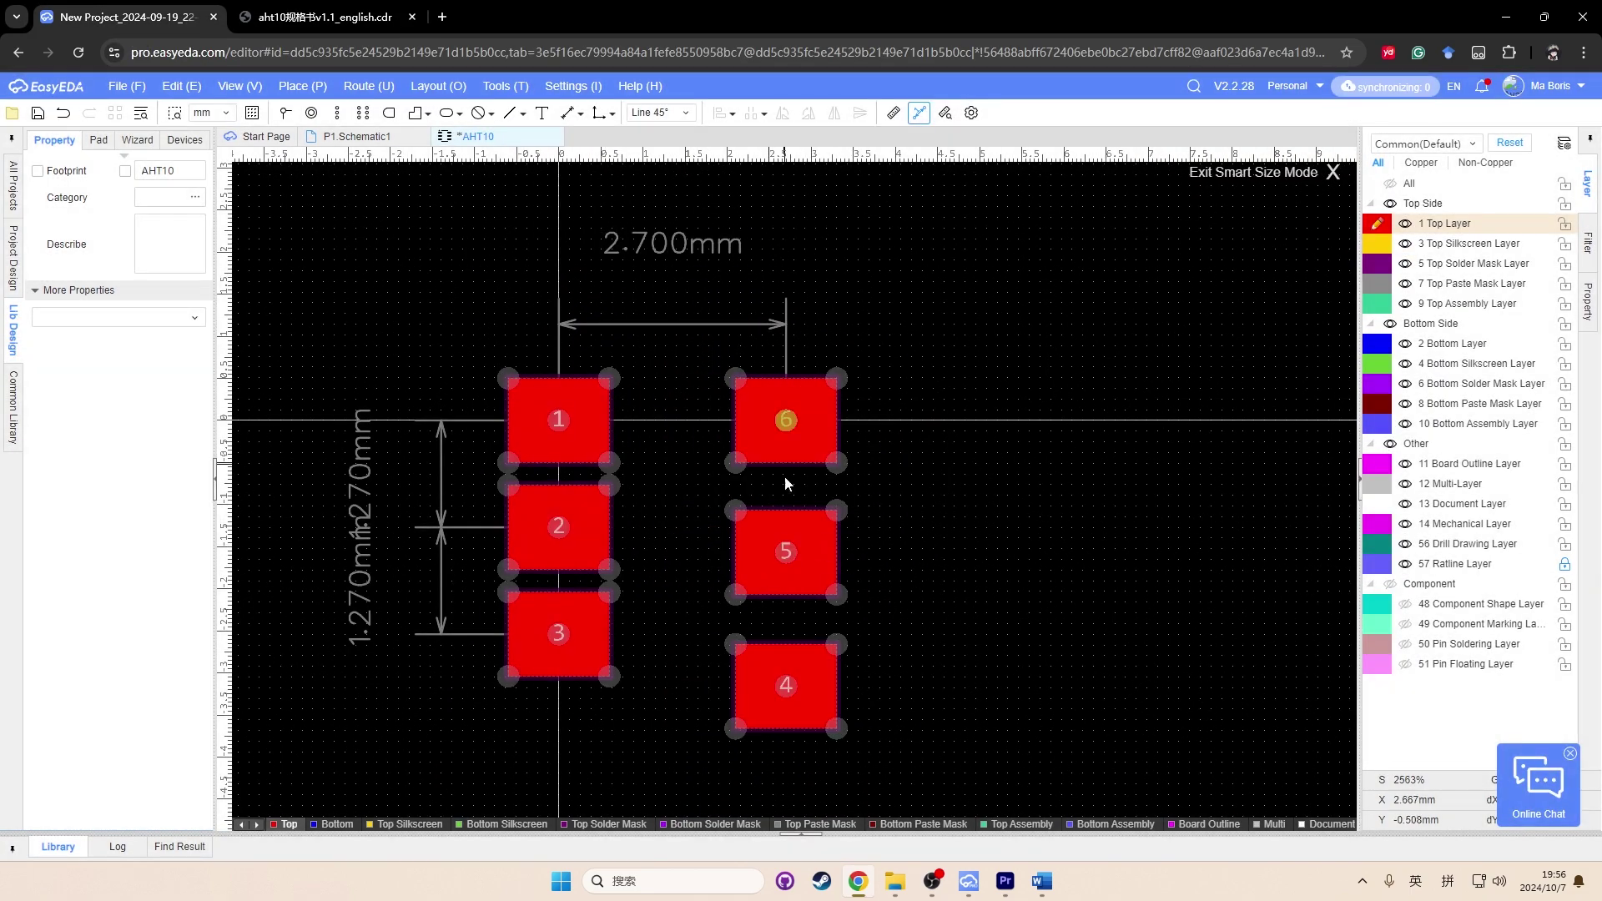
# Set the pad 6–5 and pad 5–4 spacings to 1.27 mm, then zoom out.
pyautogui.click(784, 475)
pyautogui.write('1.27')
pyautogui.press('Return')
pyautogui.click(751, 454)
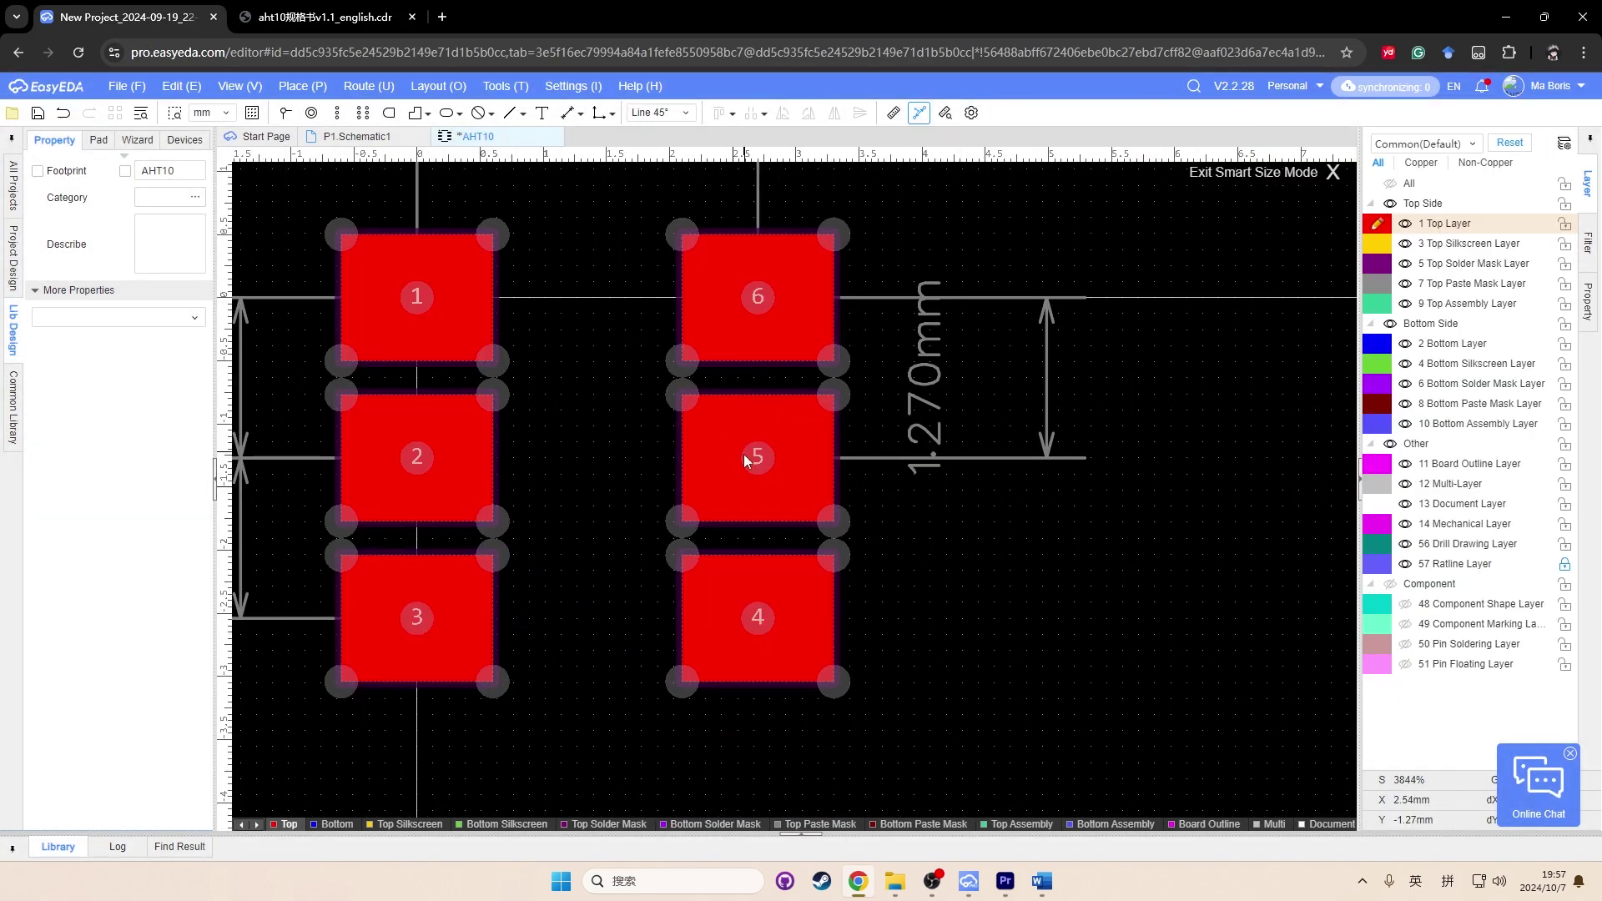
pyautogui.click(757, 615)
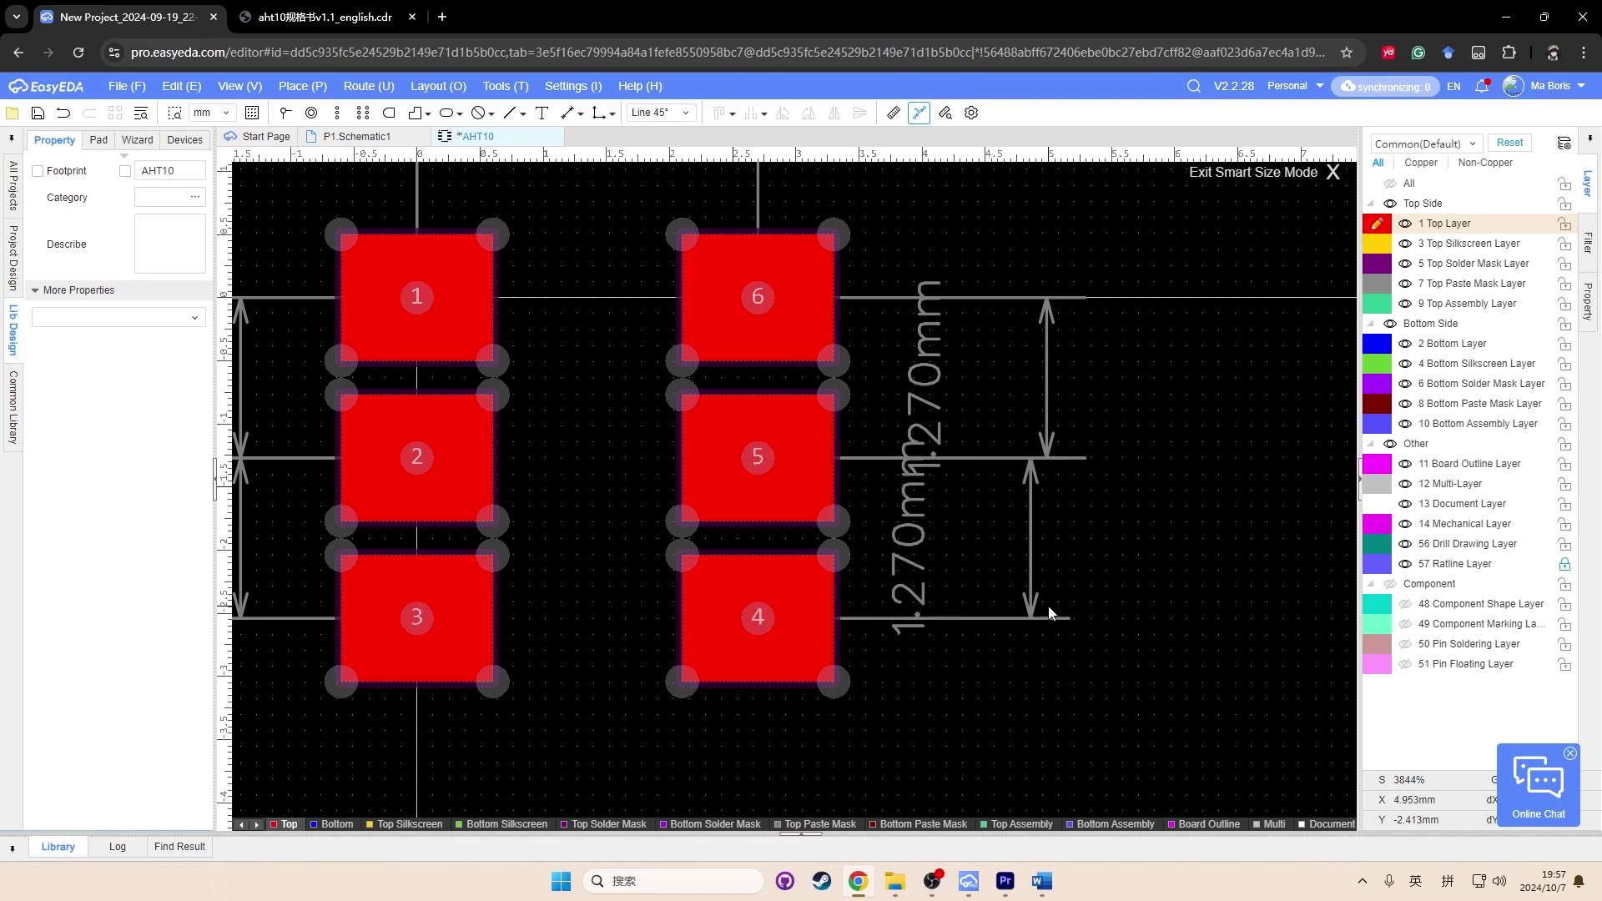
pyautogui.click(1064, 616)
pyautogui.press('Return')
pyautogui.scroll(-4, 949, 639)
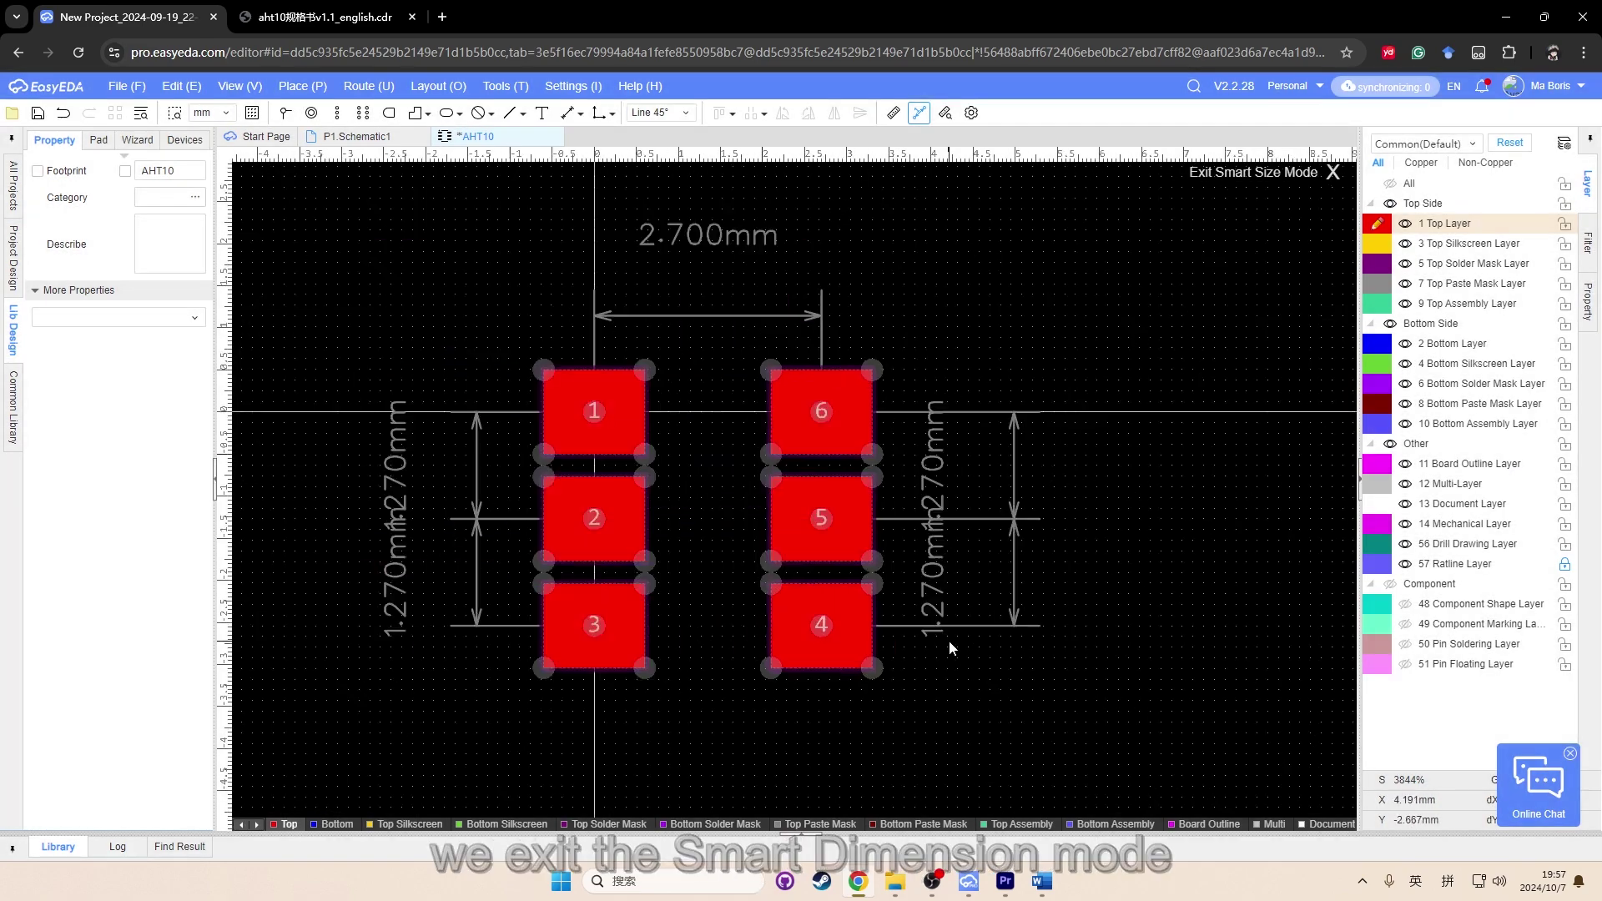
# Exit Smart Dimension and make 3 Top Silkscreen Layer the active drawing layer.
pyautogui.click(1295, 172)
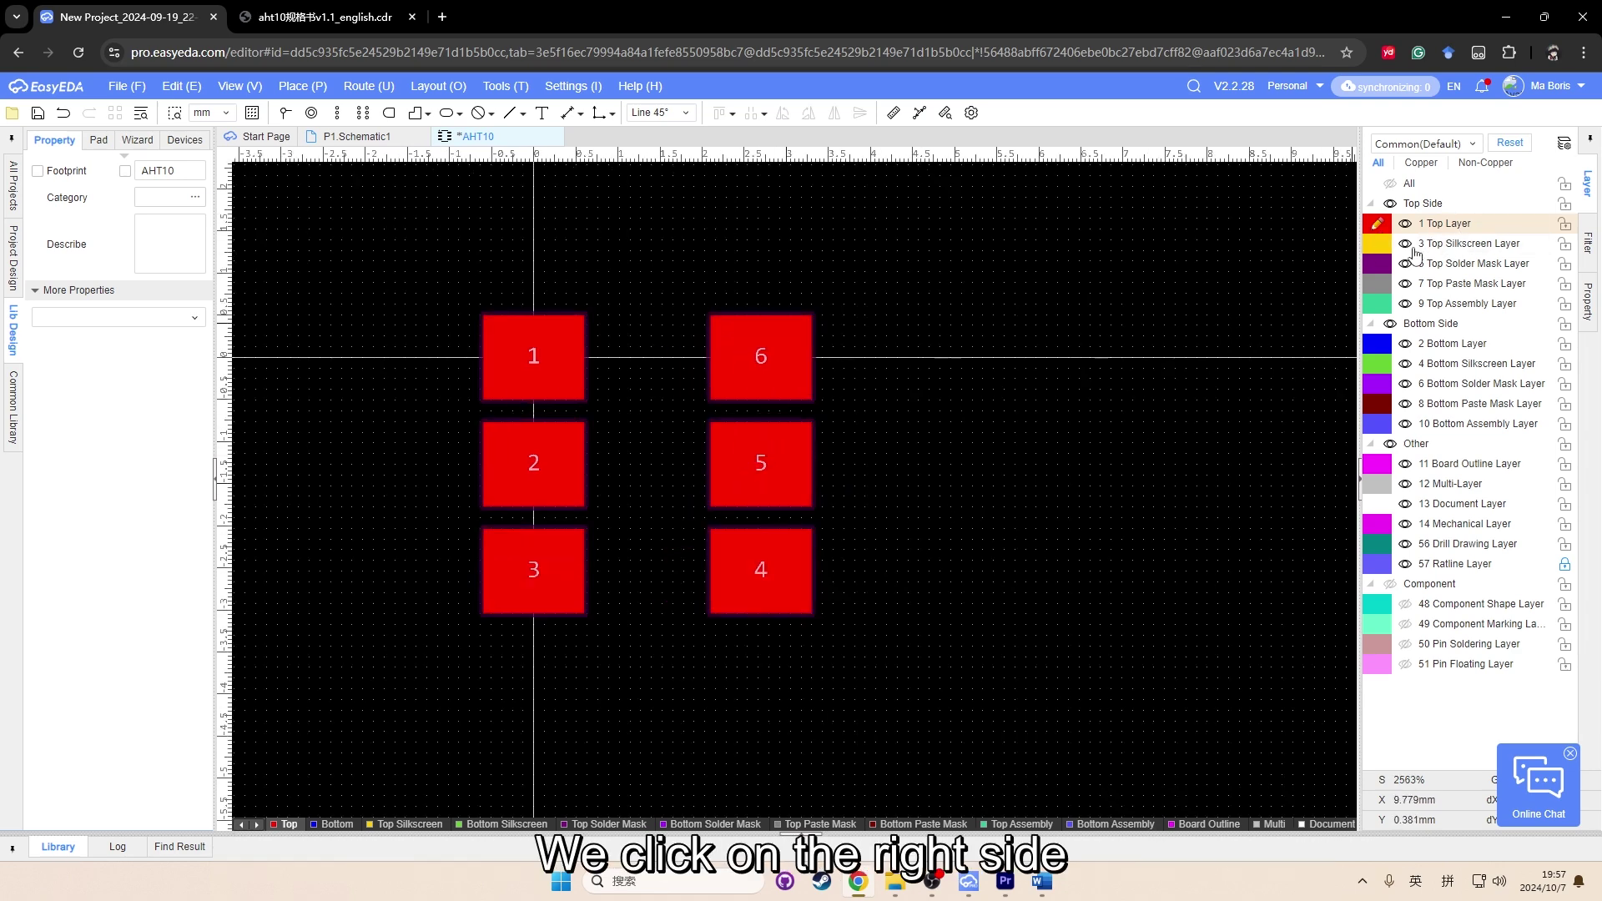
pyautogui.click(1377, 246)
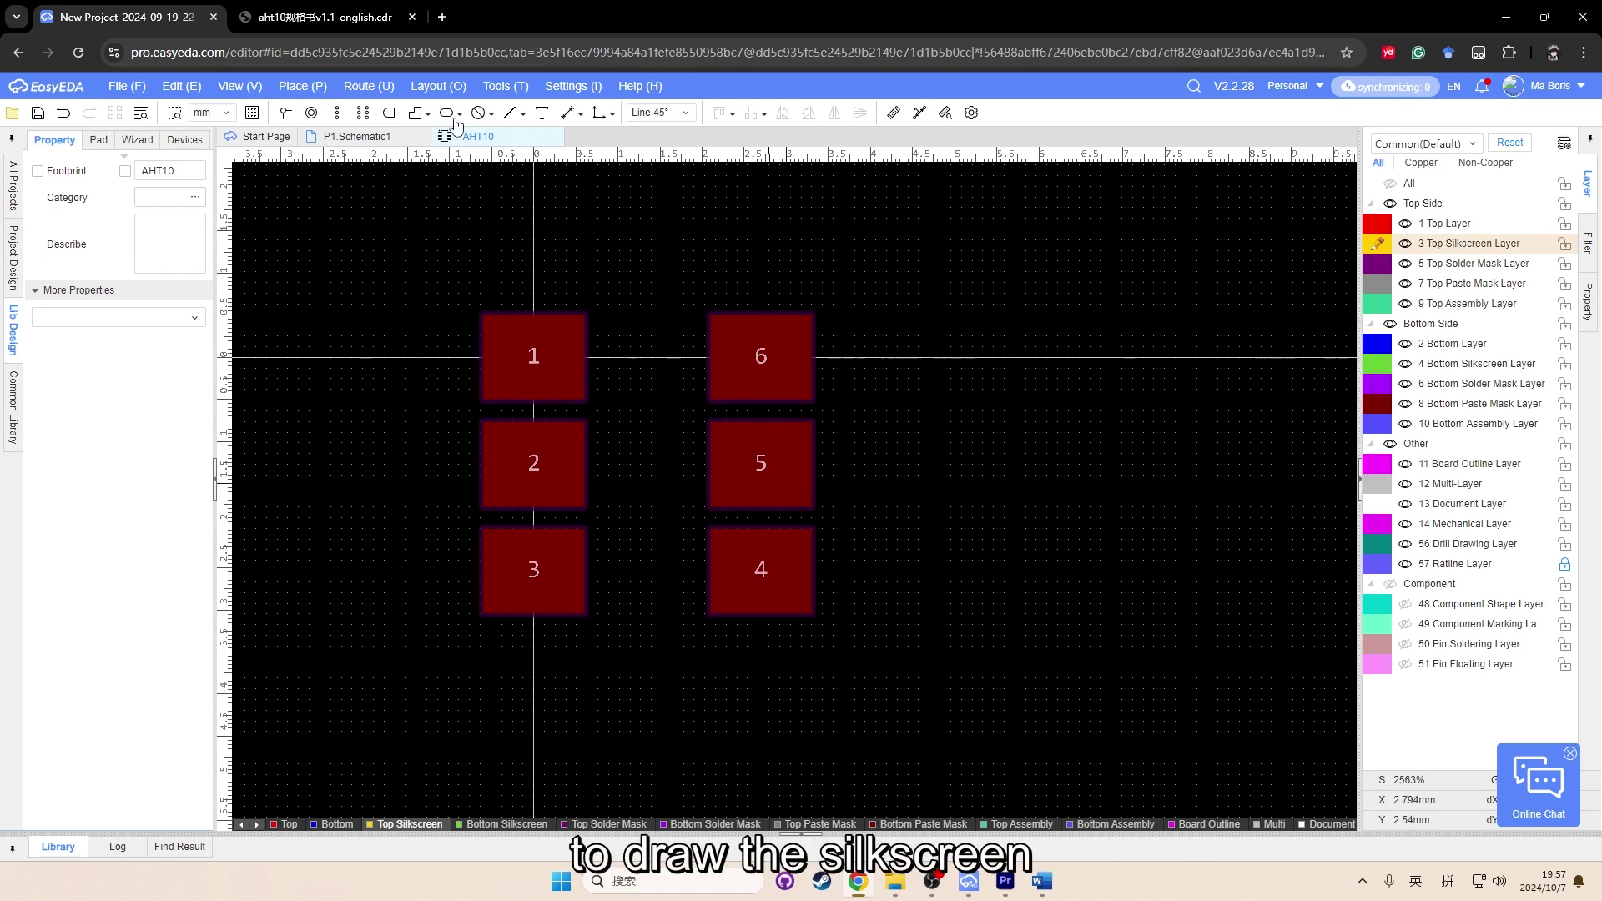
# Draw a silkscreen rectangle from near pad 1 to past pad 4.
pyautogui.click(303, 86)
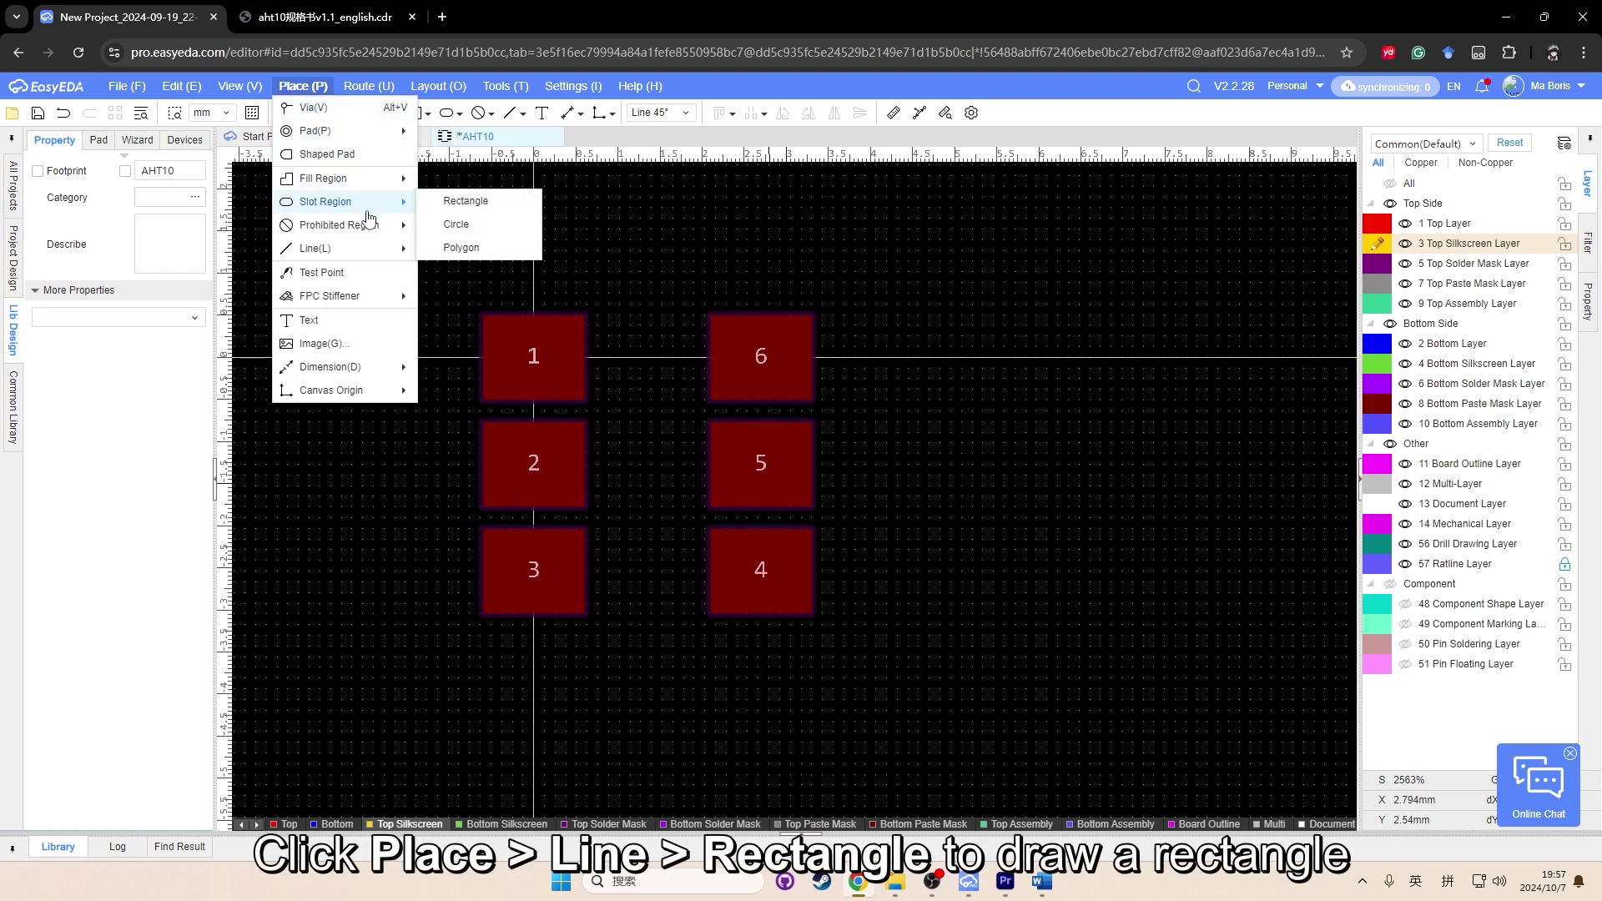
pyautogui.moveTo(367, 248)
pyautogui.click(488, 364)
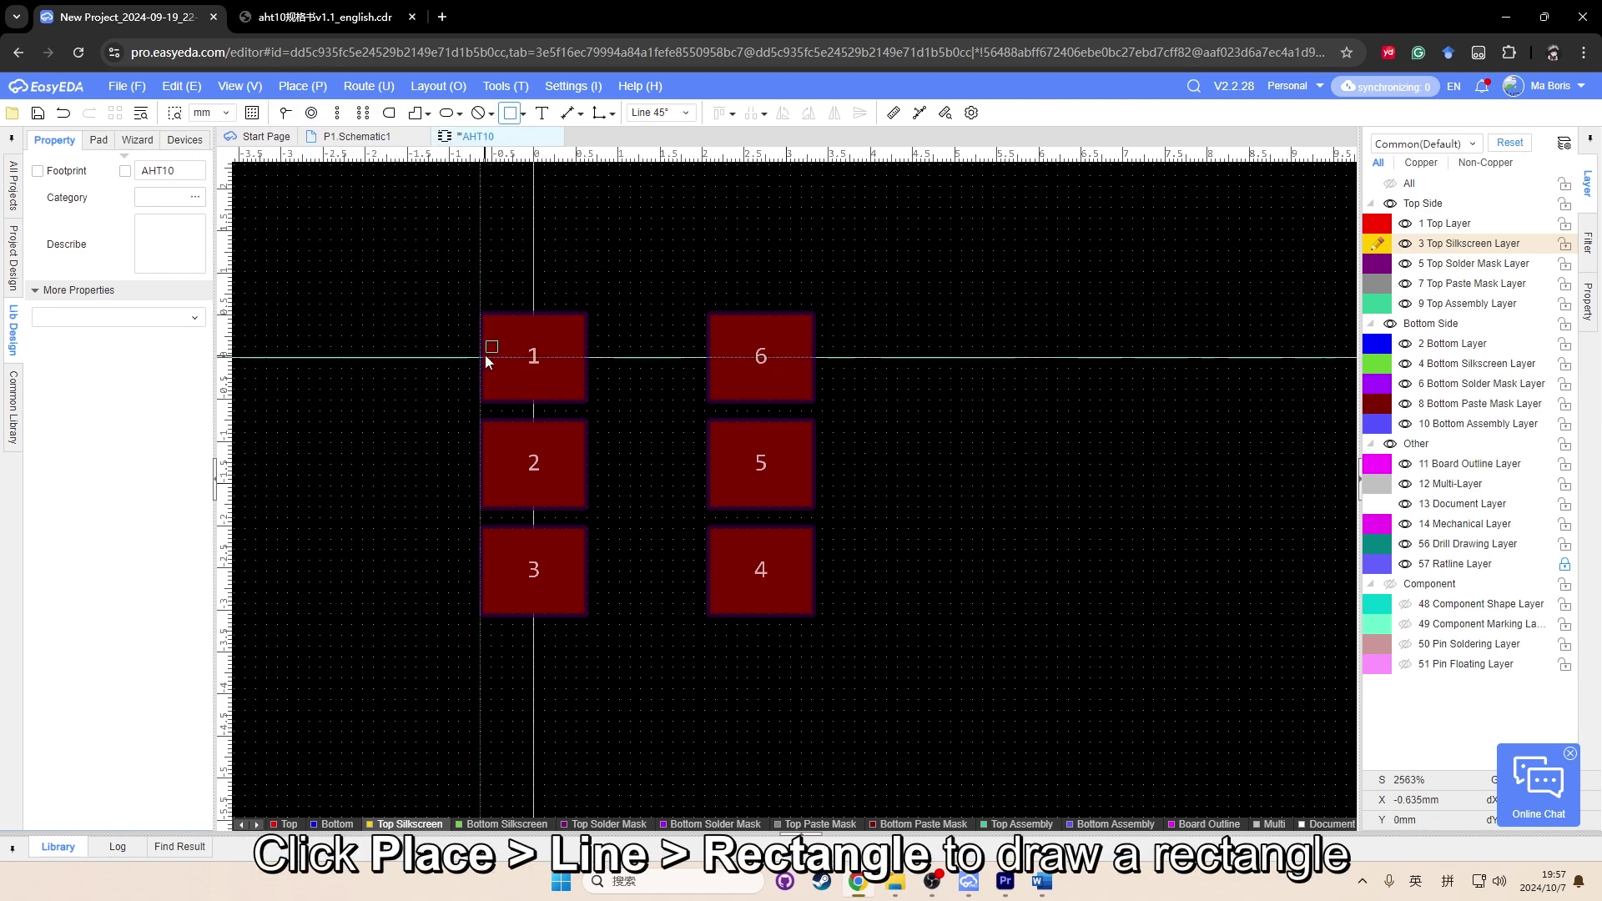
pyautogui.click(470, 297)
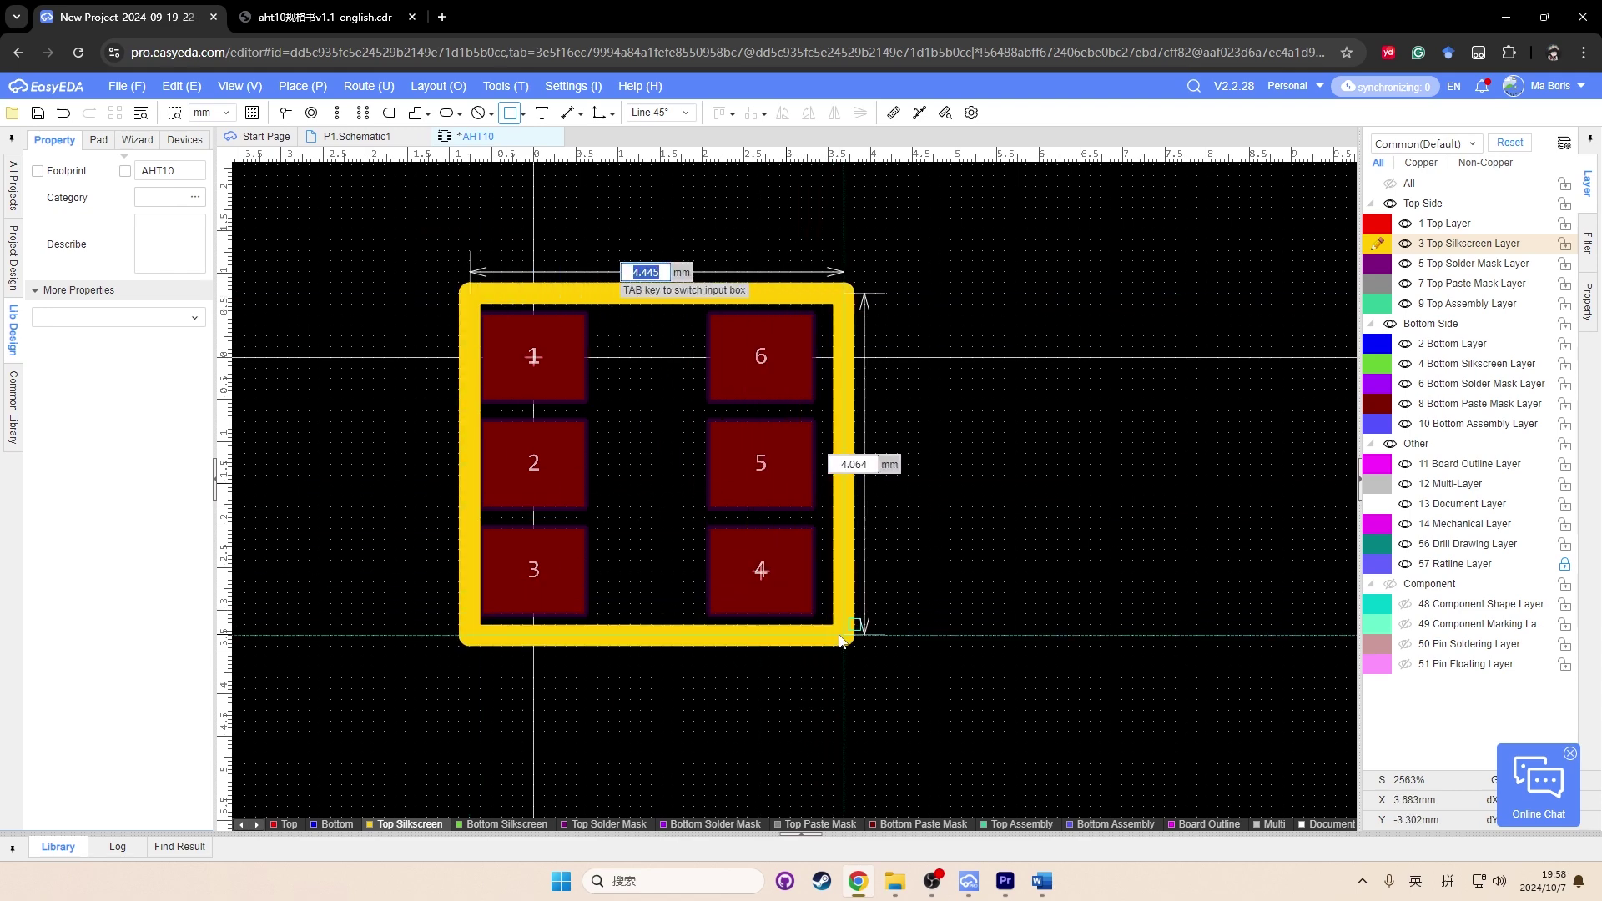
pyautogui.click(865, 646)
pyautogui.moveTo(871, 565); pyautogui.dragTo(849, 565)
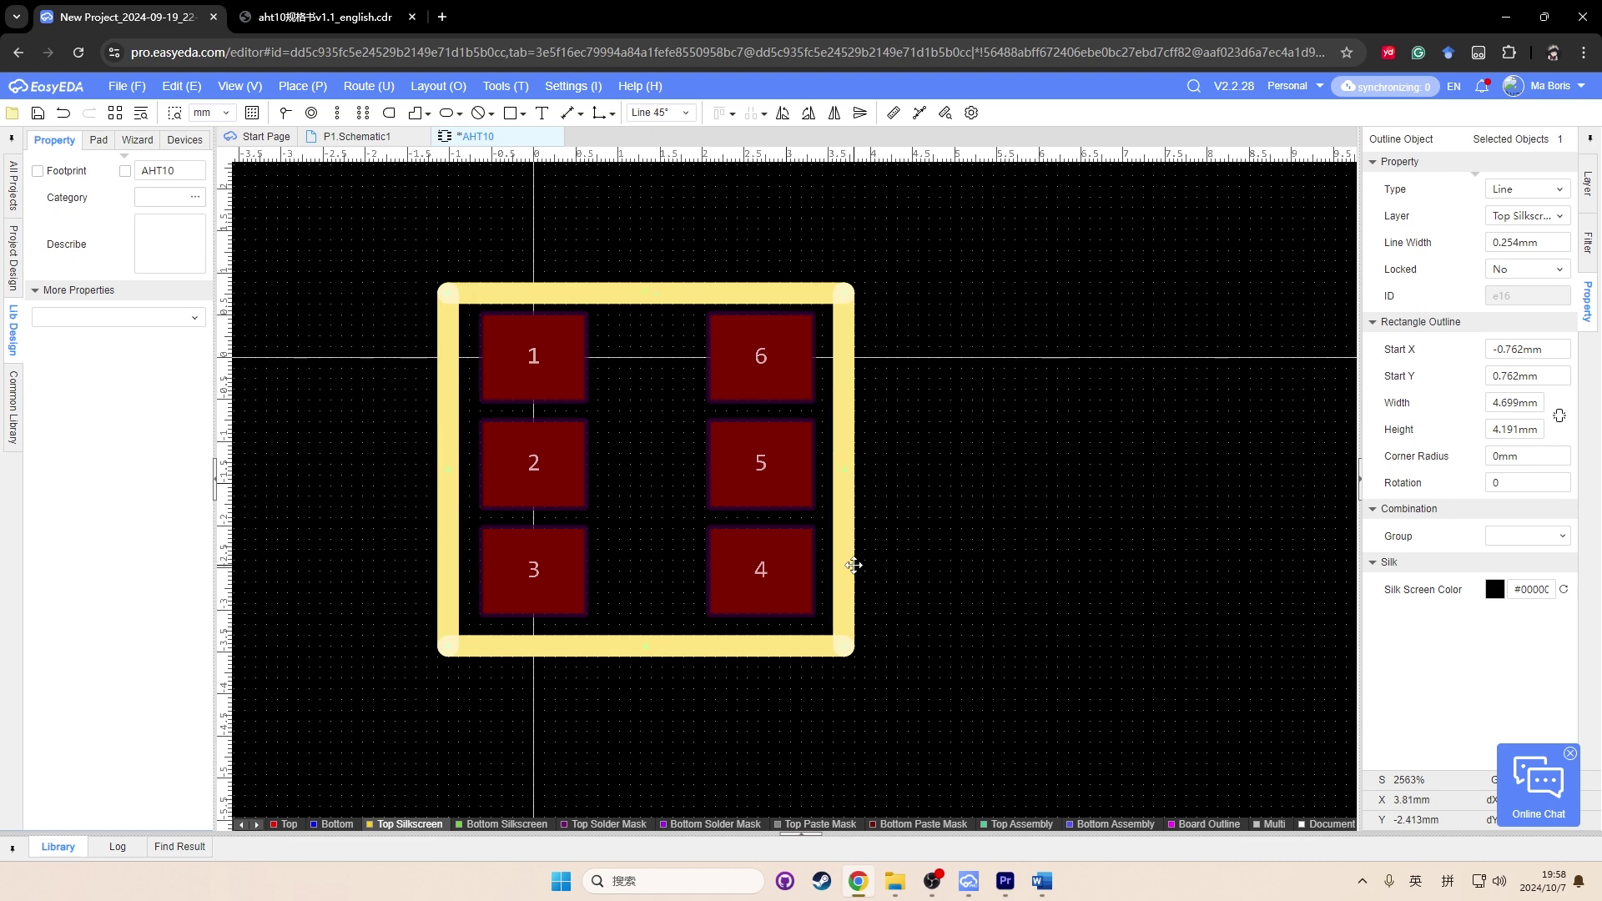
pyautogui.click(941, 572)
# Resize the silkscreen rectangle to 4 mm wide and 5 mm tall.
pyautogui.click(851, 576)
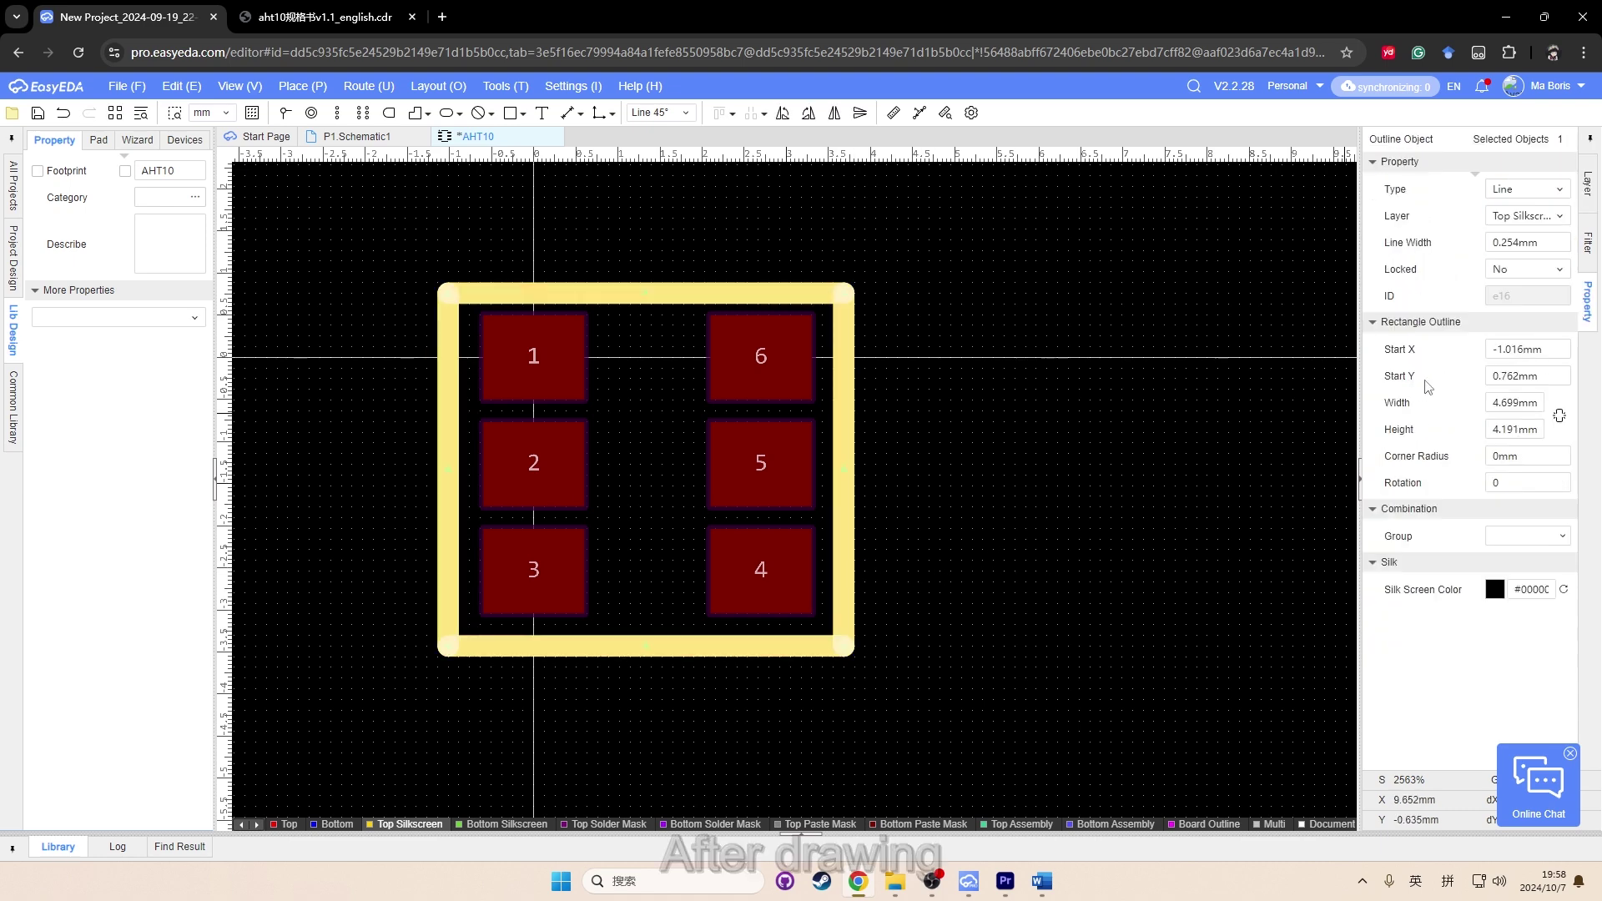
pyautogui.click(1502, 402)
pyautogui.write('4')
pyautogui.click(933, 449)
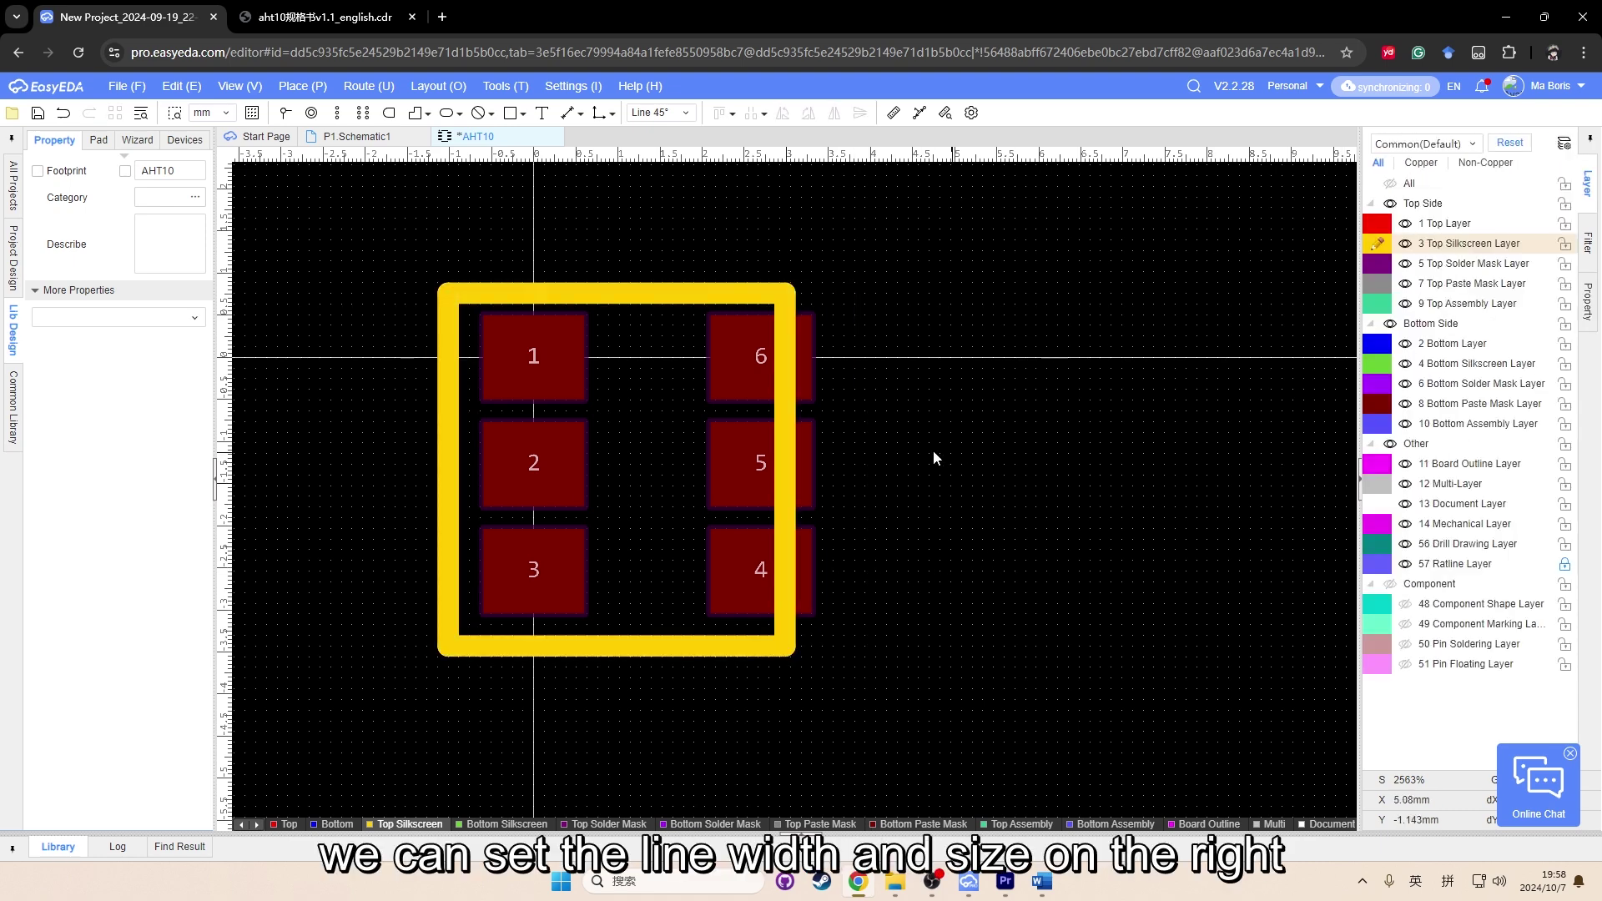
pyautogui.click(784, 467)
pyautogui.moveTo(785, 467); pyautogui.dragTo(807, 464)
pyautogui.click(878, 472)
pyautogui.click(655, 297)
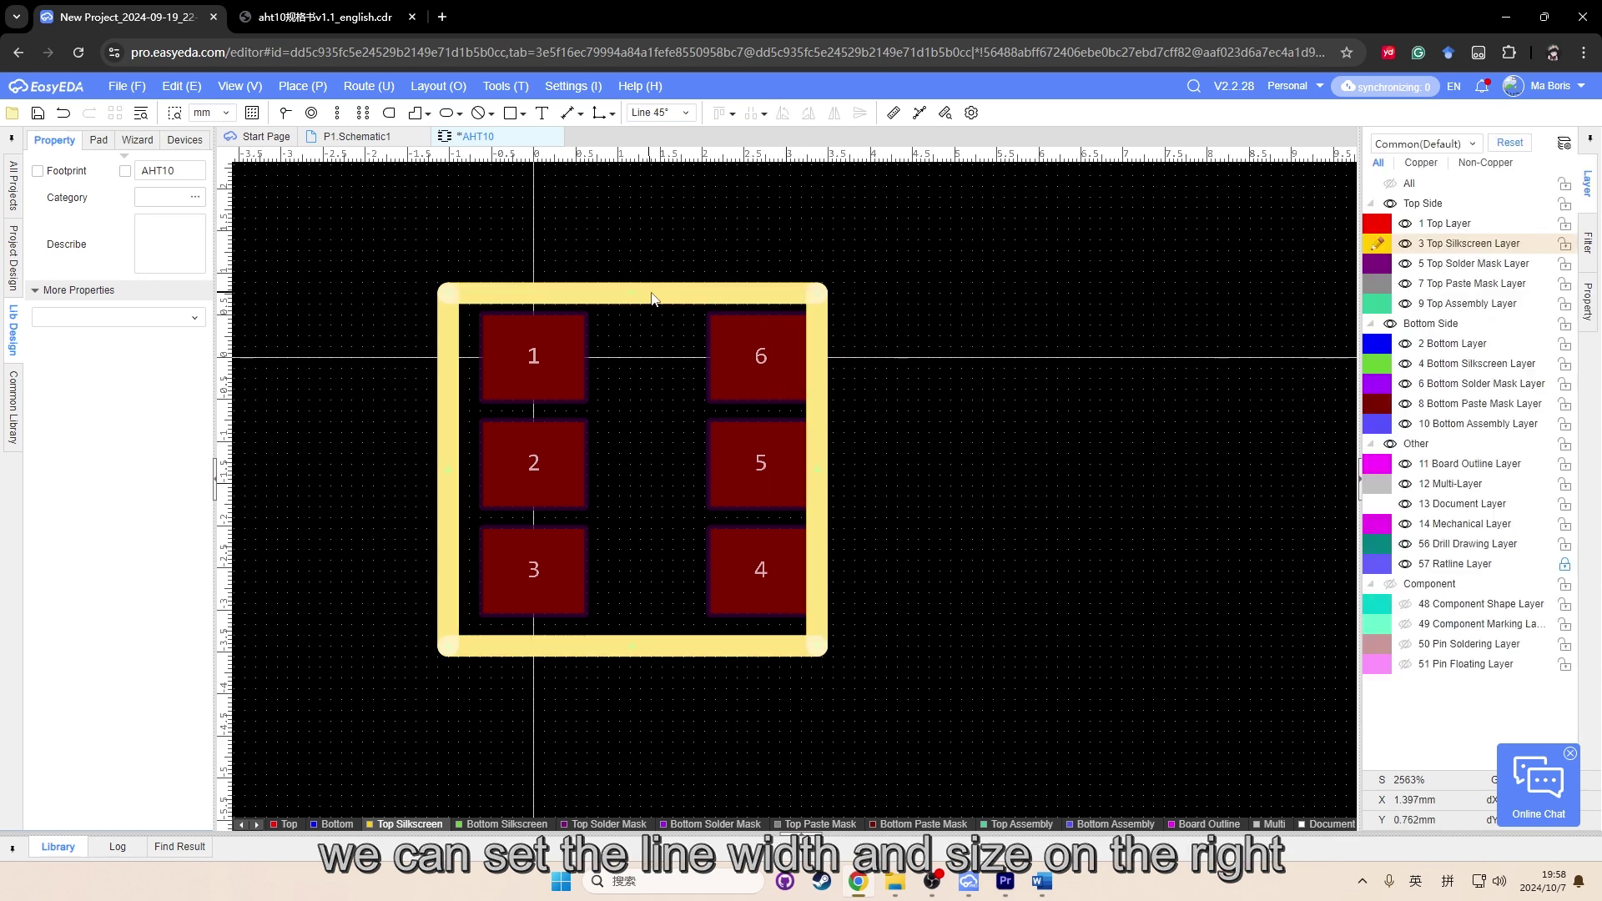
pyautogui.click(1515, 403)
pyautogui.press('Return')
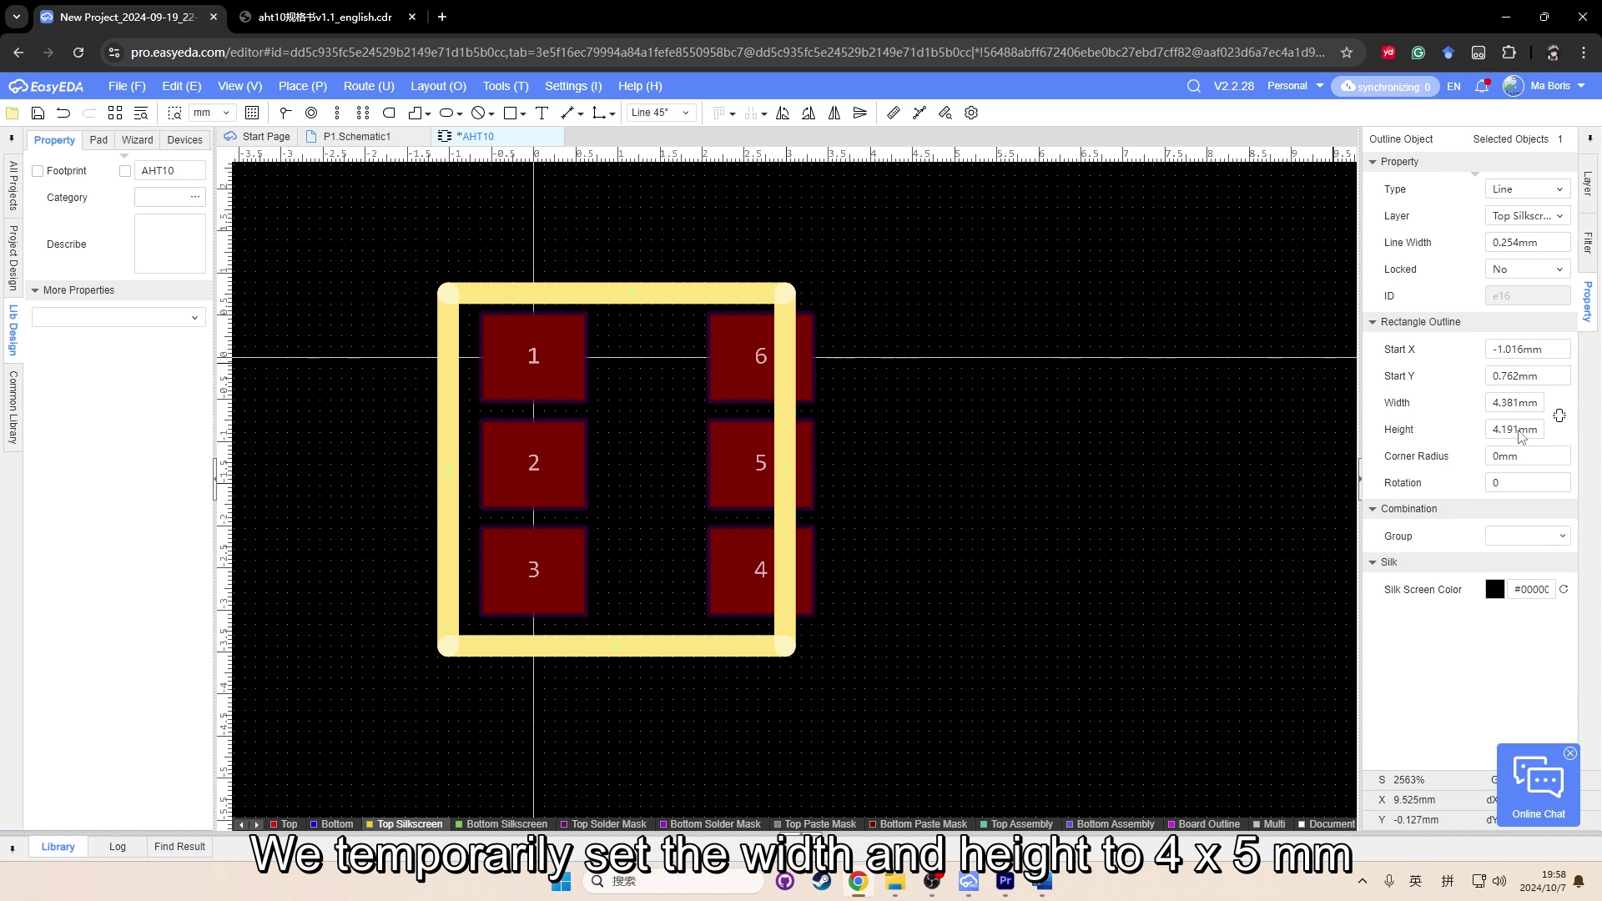
pyautogui.click(1179, 459)
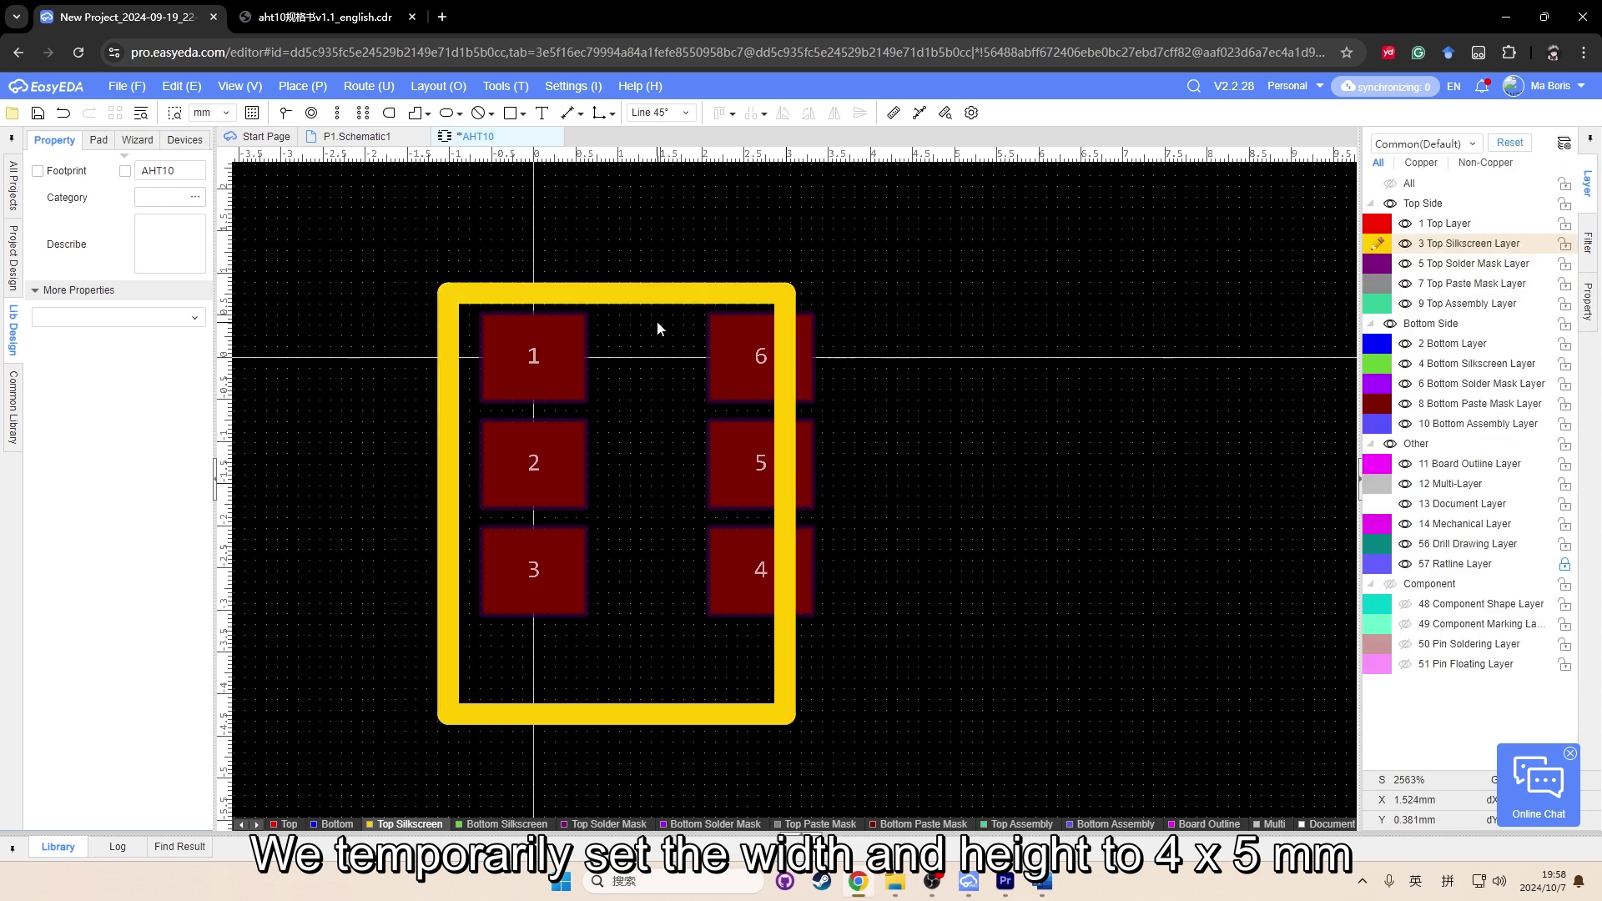
# Move the outline up and right and widen it so it clears pads 4–6.
pyautogui.click(666, 298)
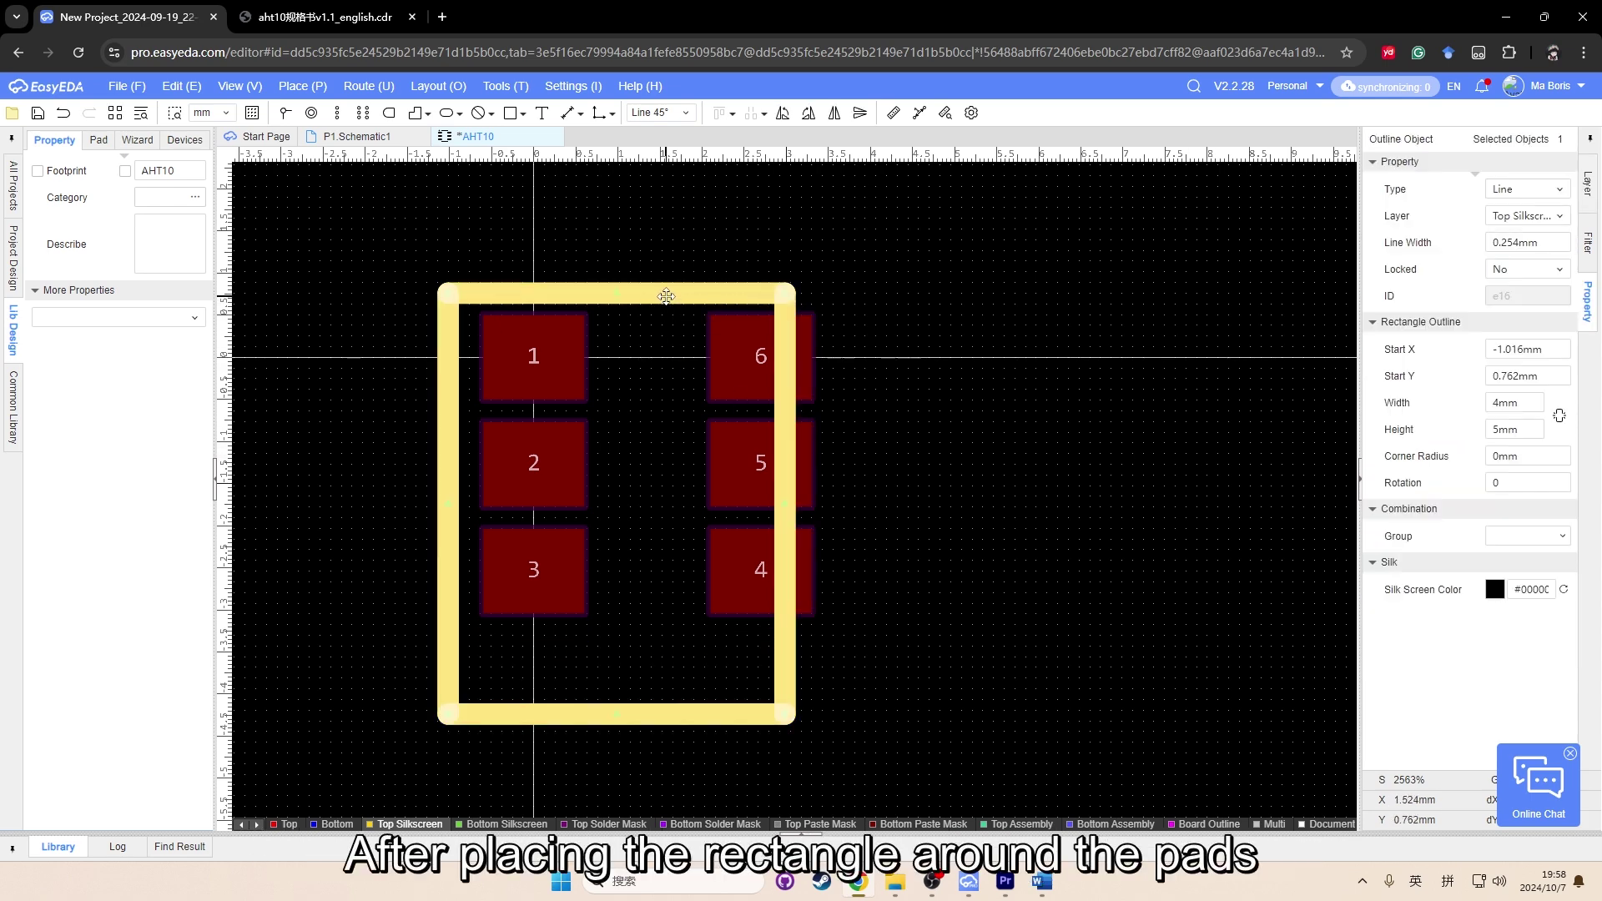
pyautogui.moveTo(667, 293); pyautogui.dragTo(687, 257)
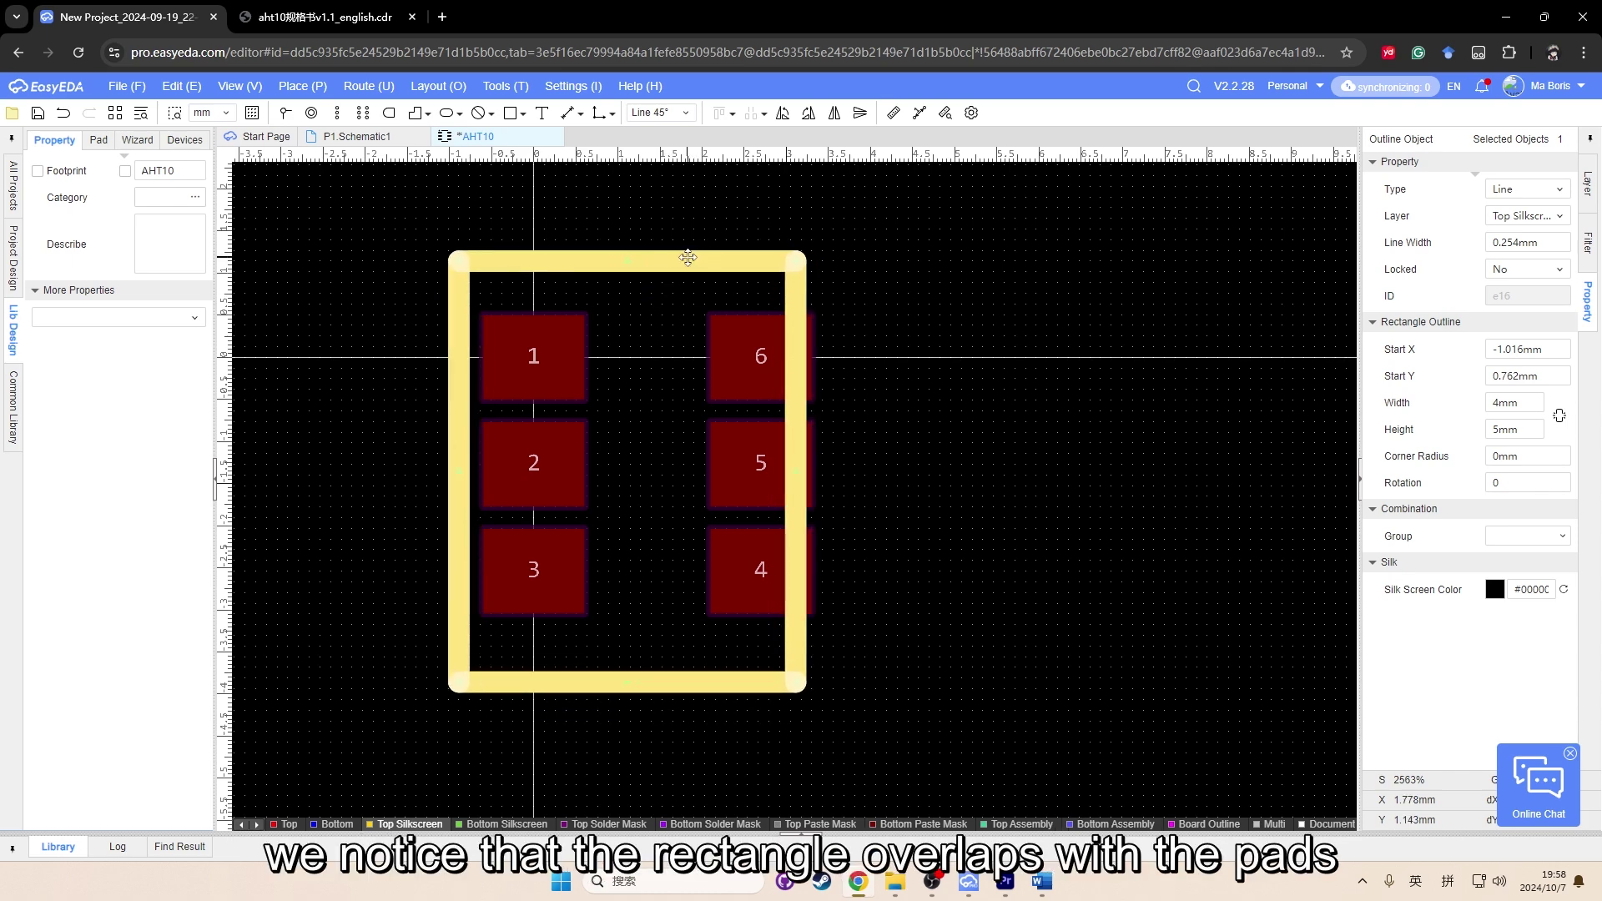
pyautogui.moveTo(801, 473); pyautogui.dragTo(841, 474)
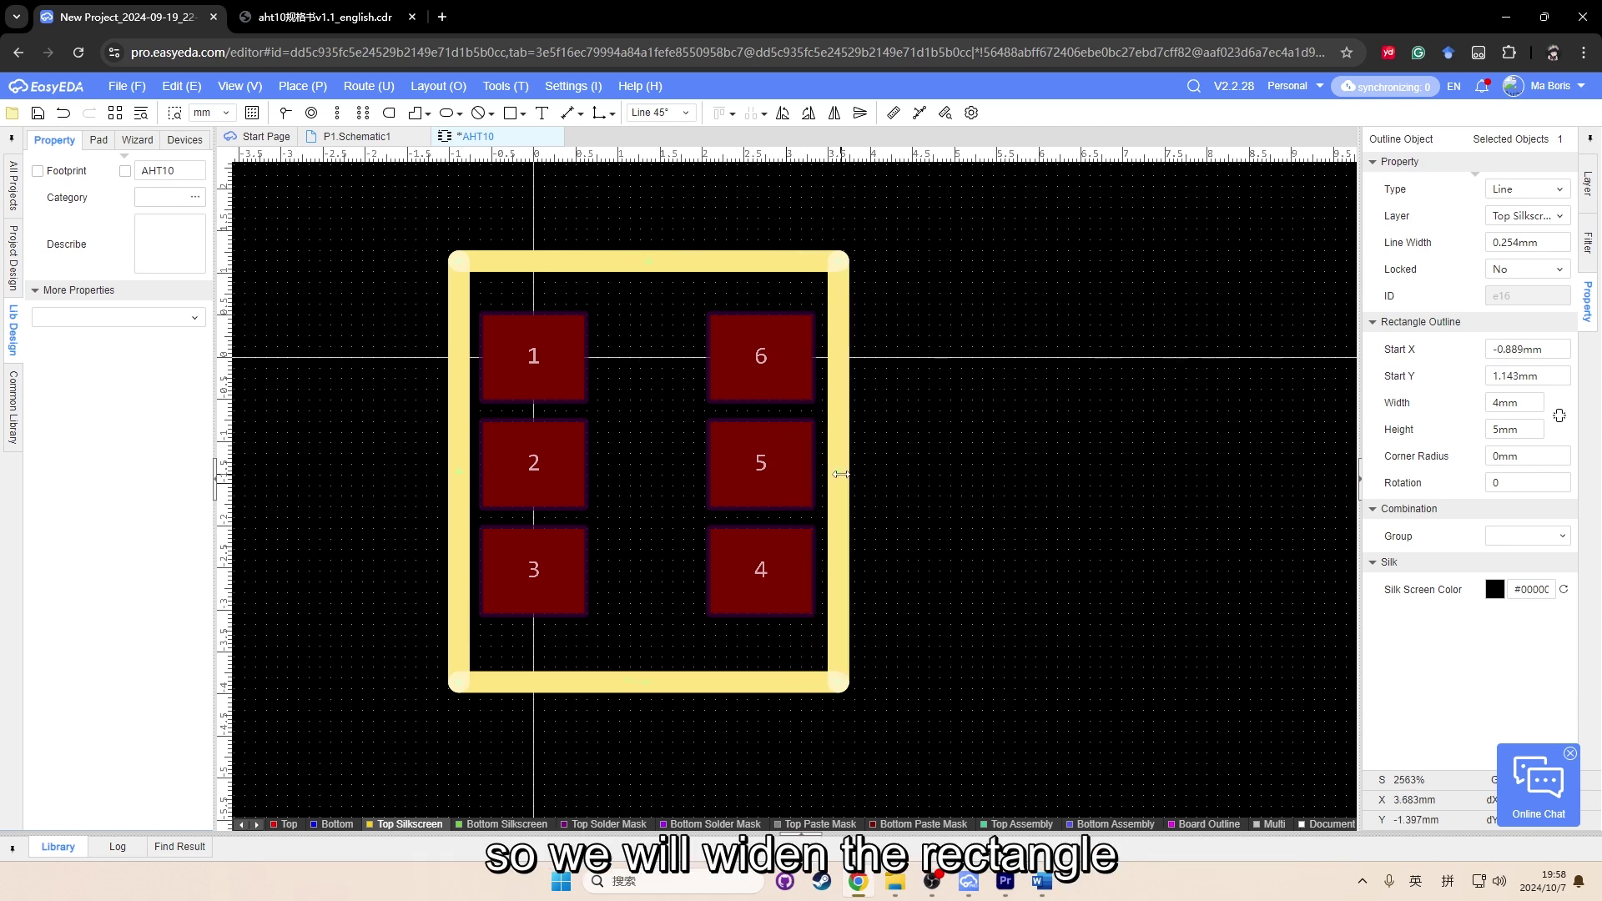
pyautogui.click(813, 287)
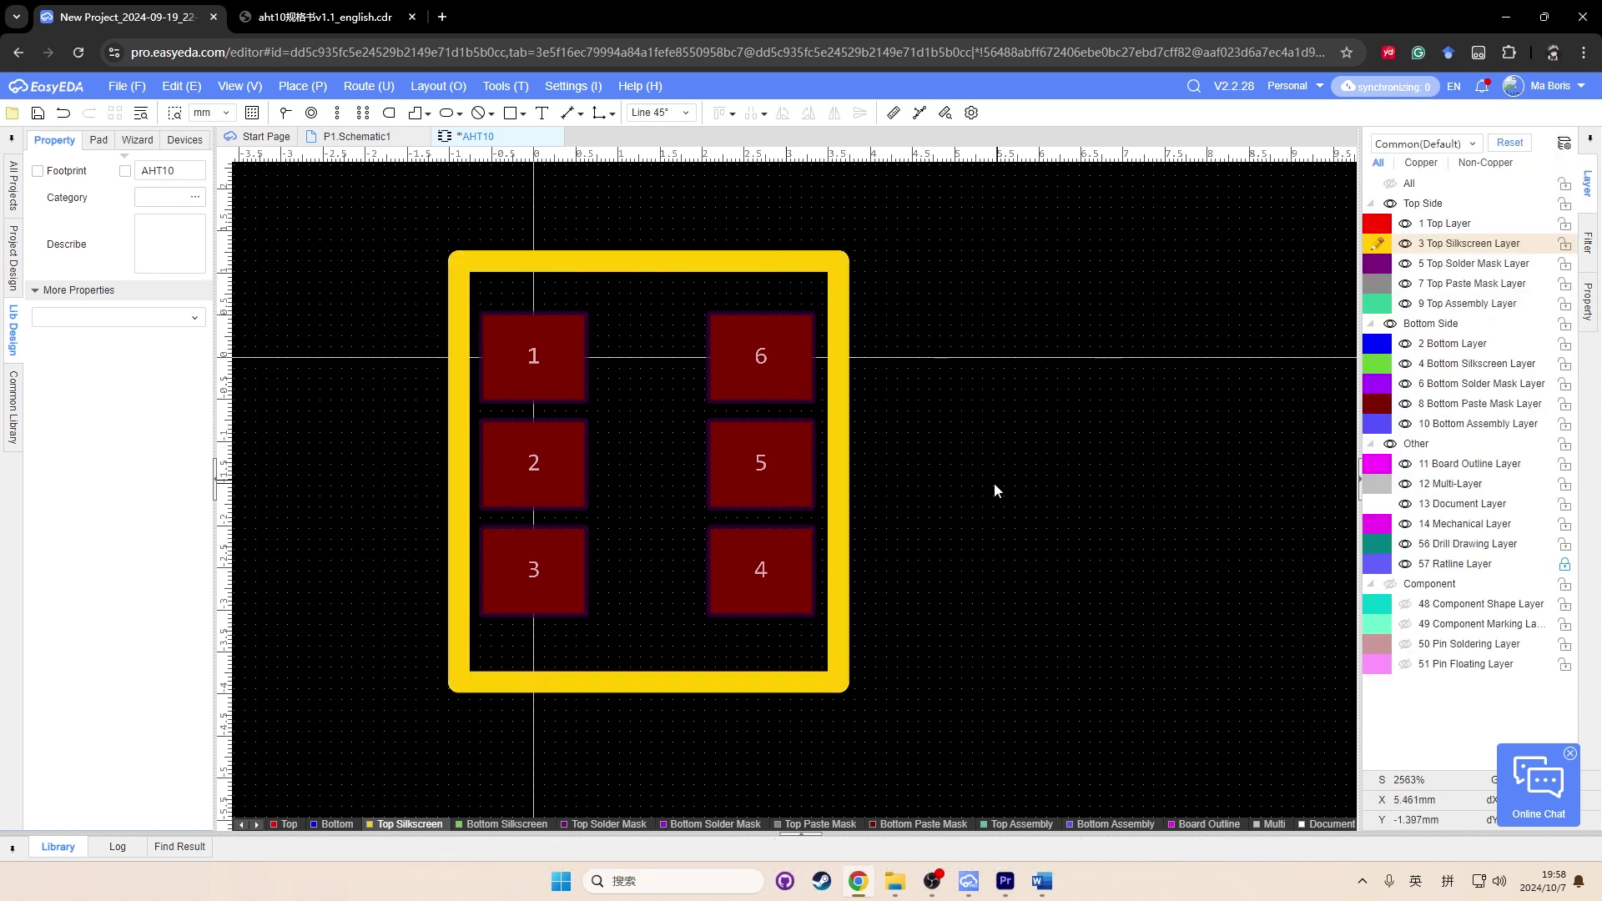
pyautogui.click(751, 258)
# Draw a circle just above-left of pad 1 and give it a 0.15 mm radius.
pyautogui.click(302, 86)
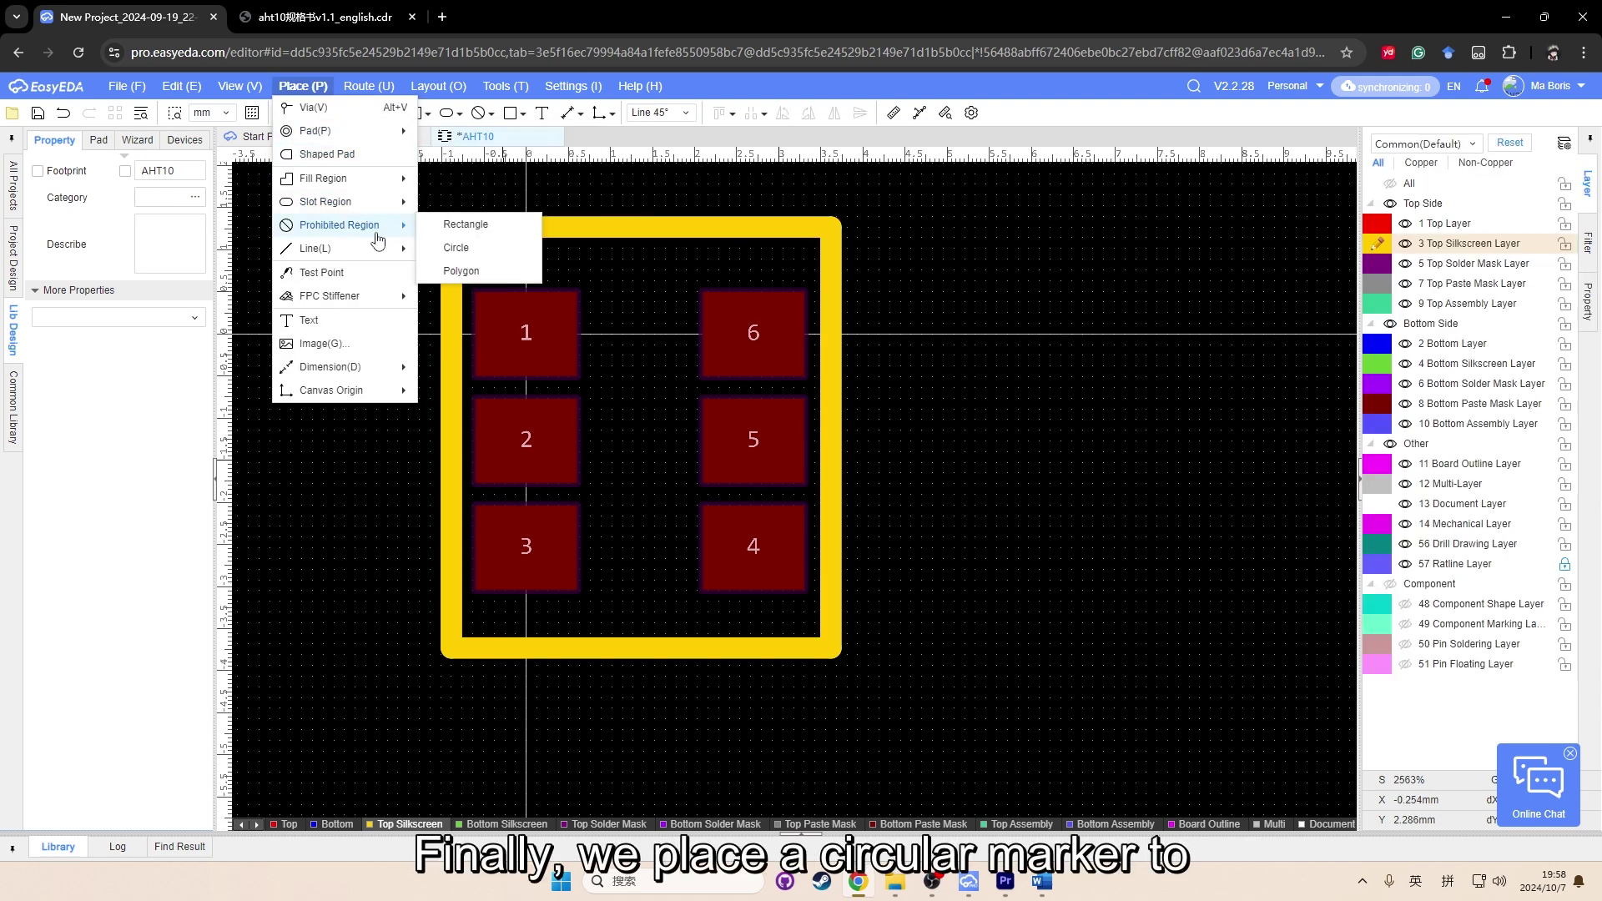
pyautogui.moveTo(370, 181)
pyautogui.moveTo(367, 248)
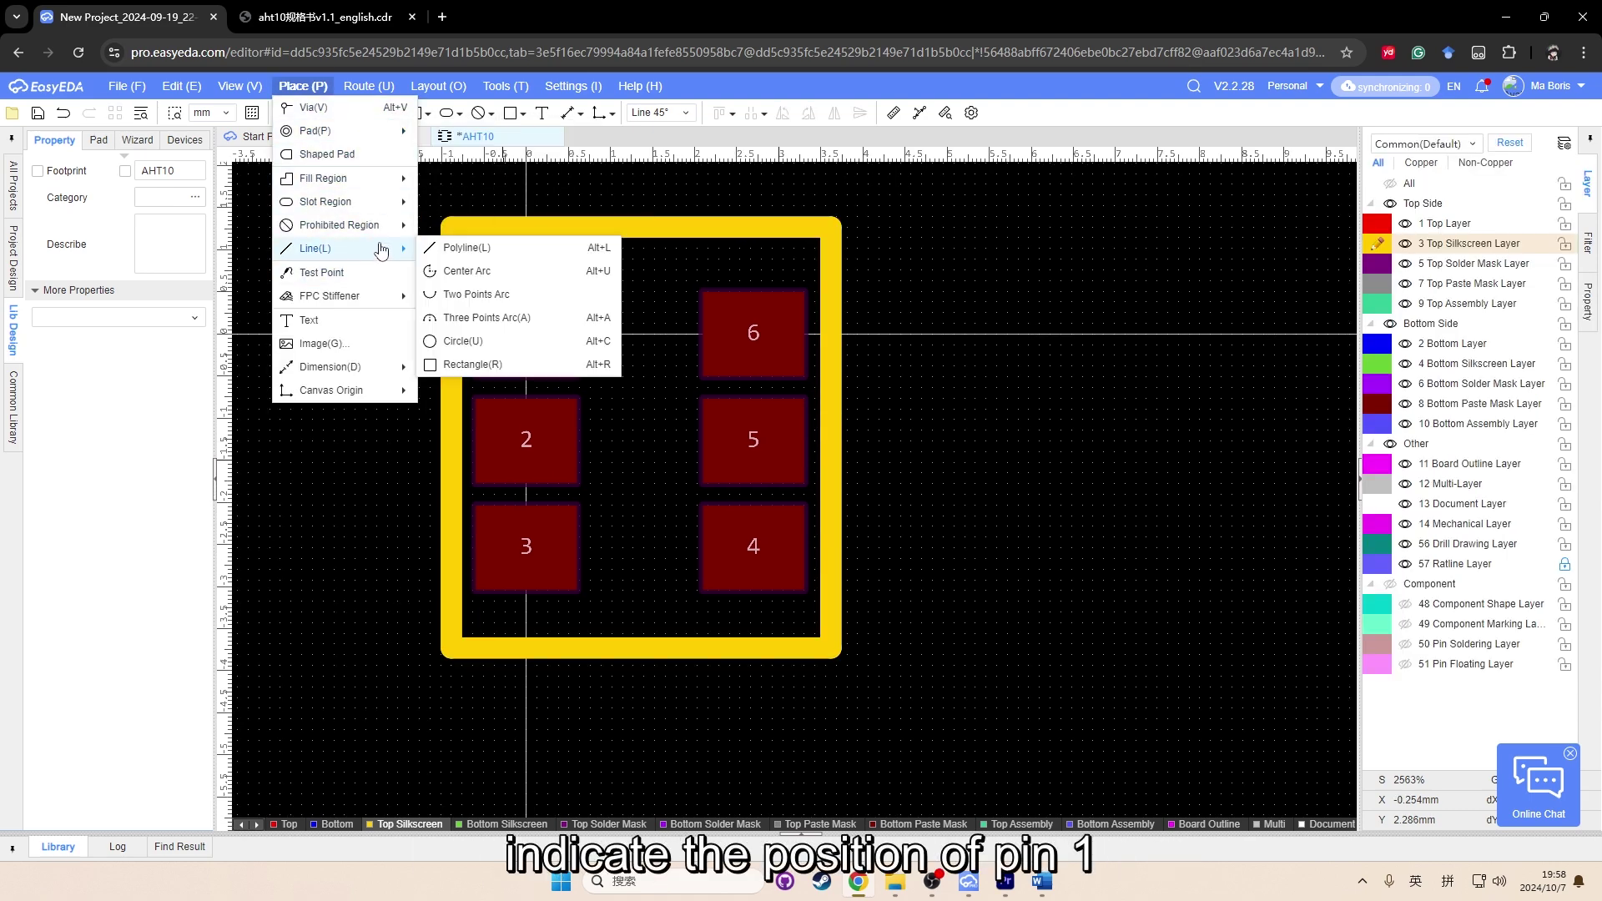
pyautogui.click(501, 341)
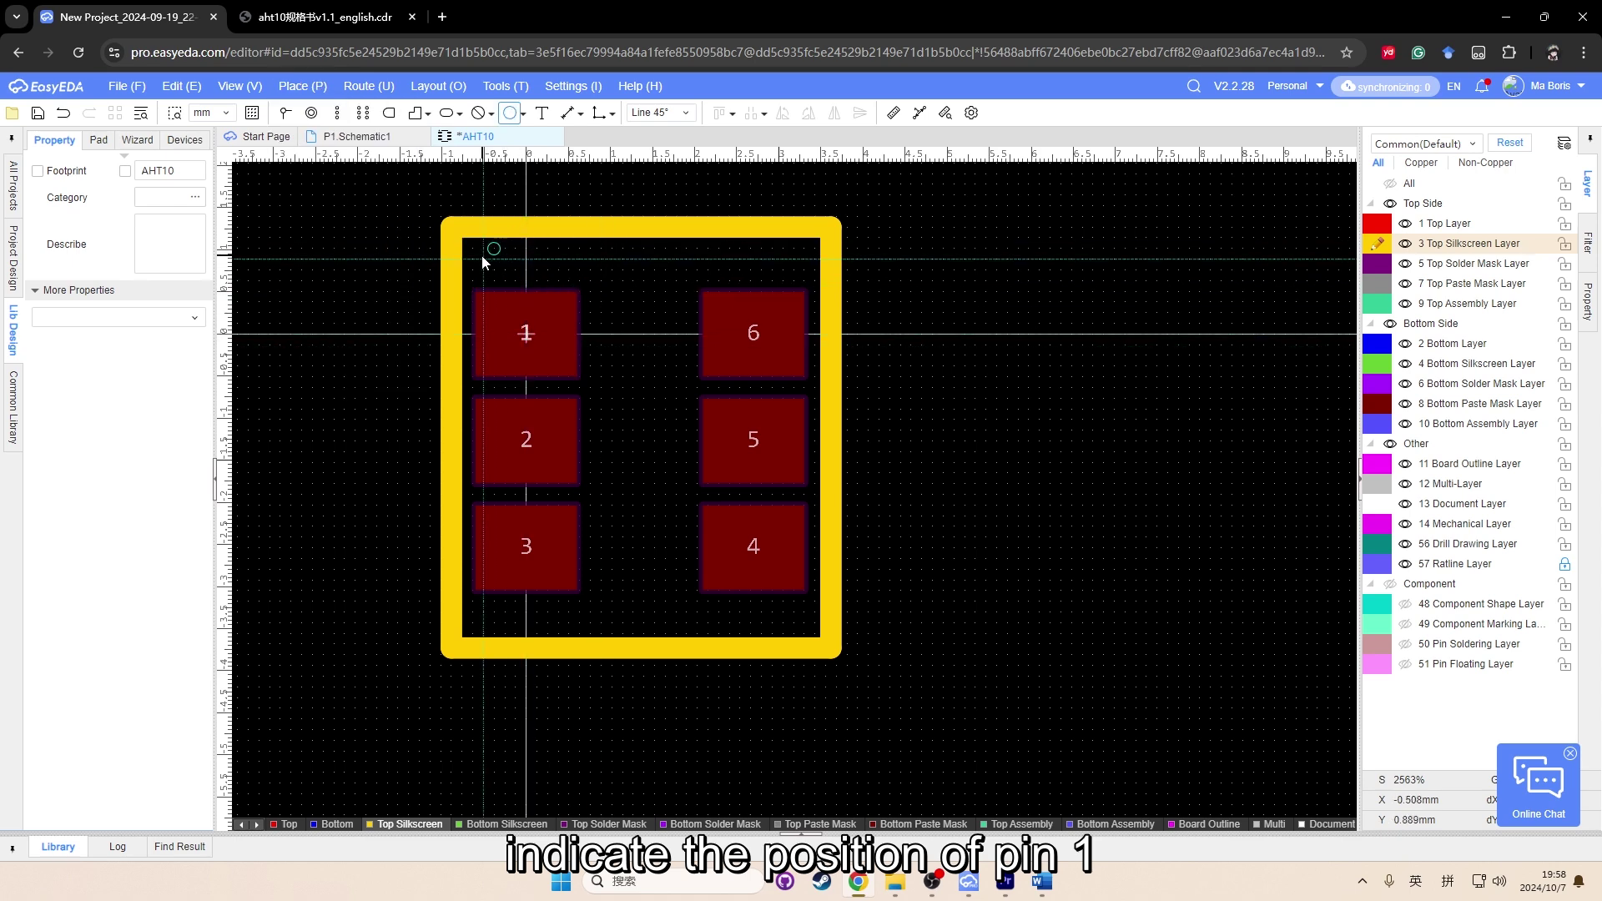
pyautogui.click(494, 259)
pyautogui.click(469, 249)
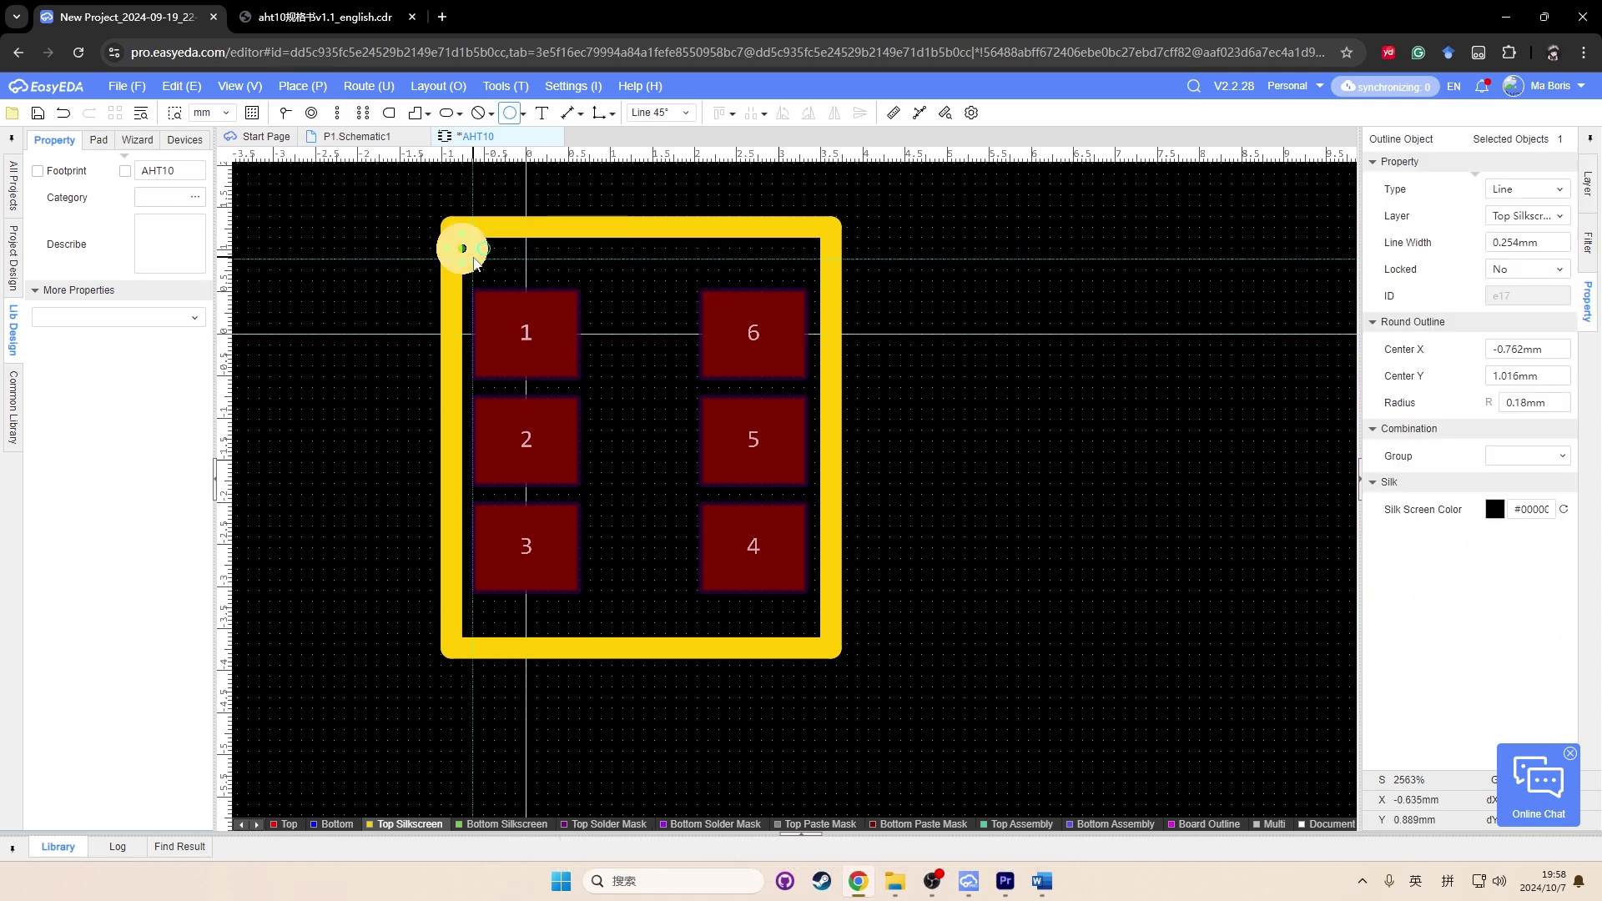
pyautogui.click(1522, 401)
pyautogui.write('0.15')
pyautogui.press('Return')
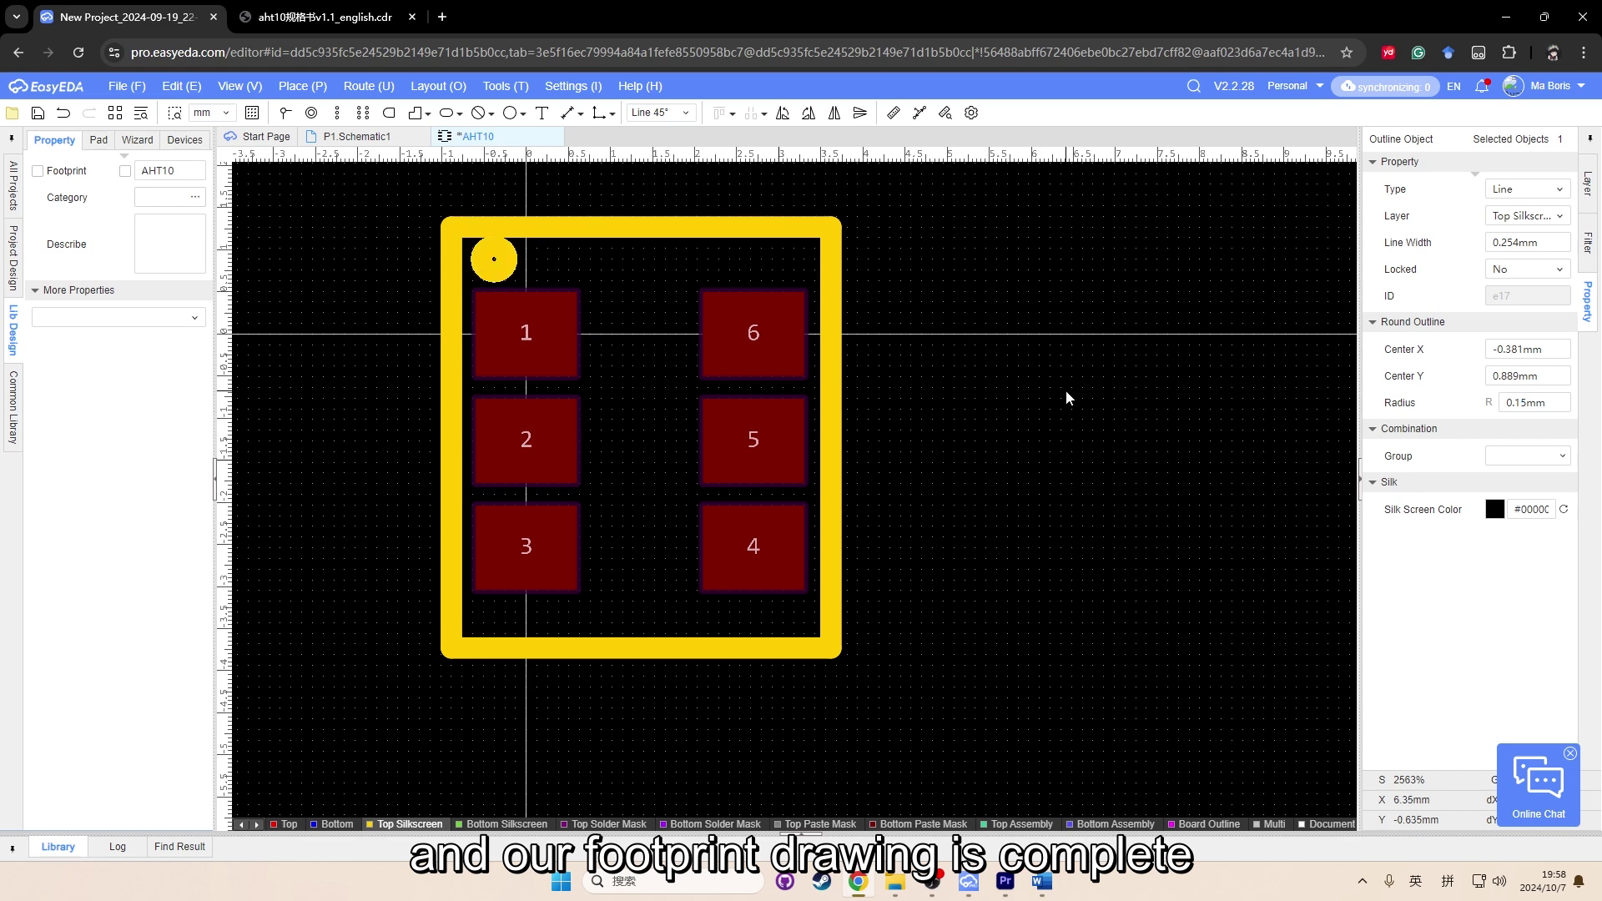
# Run Check Dimension to show 1.270 mm pitch, 2.700 mm column spacing and 4.508 × 5.000 mm outline.
pyautogui.click(933, 483)
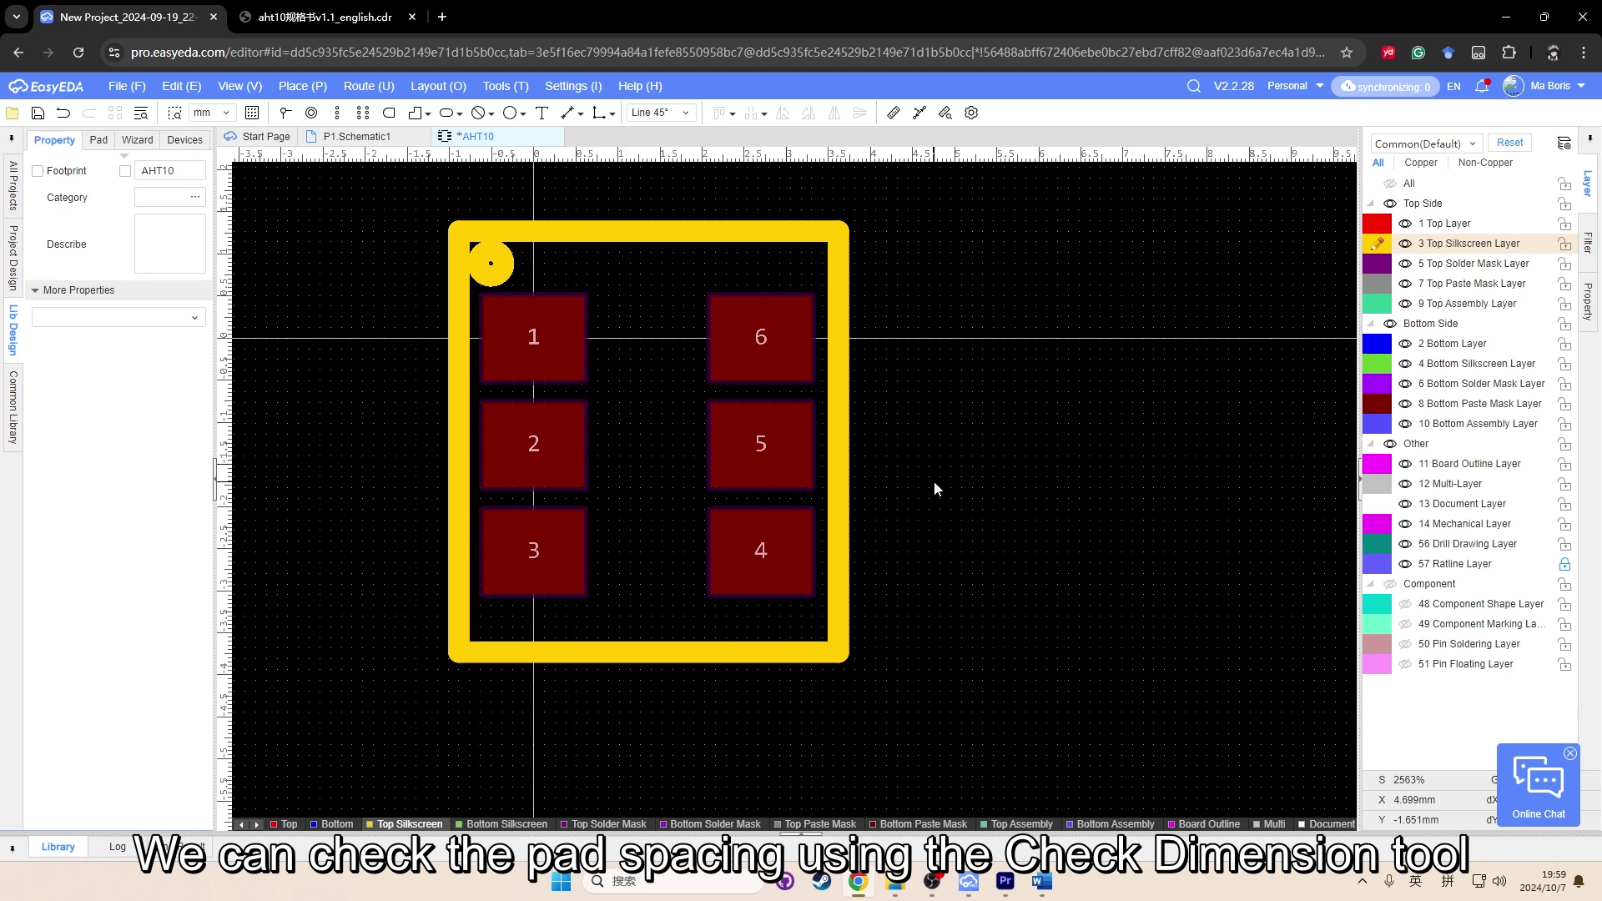
pyautogui.click(499, 86)
pyautogui.click(536, 132)
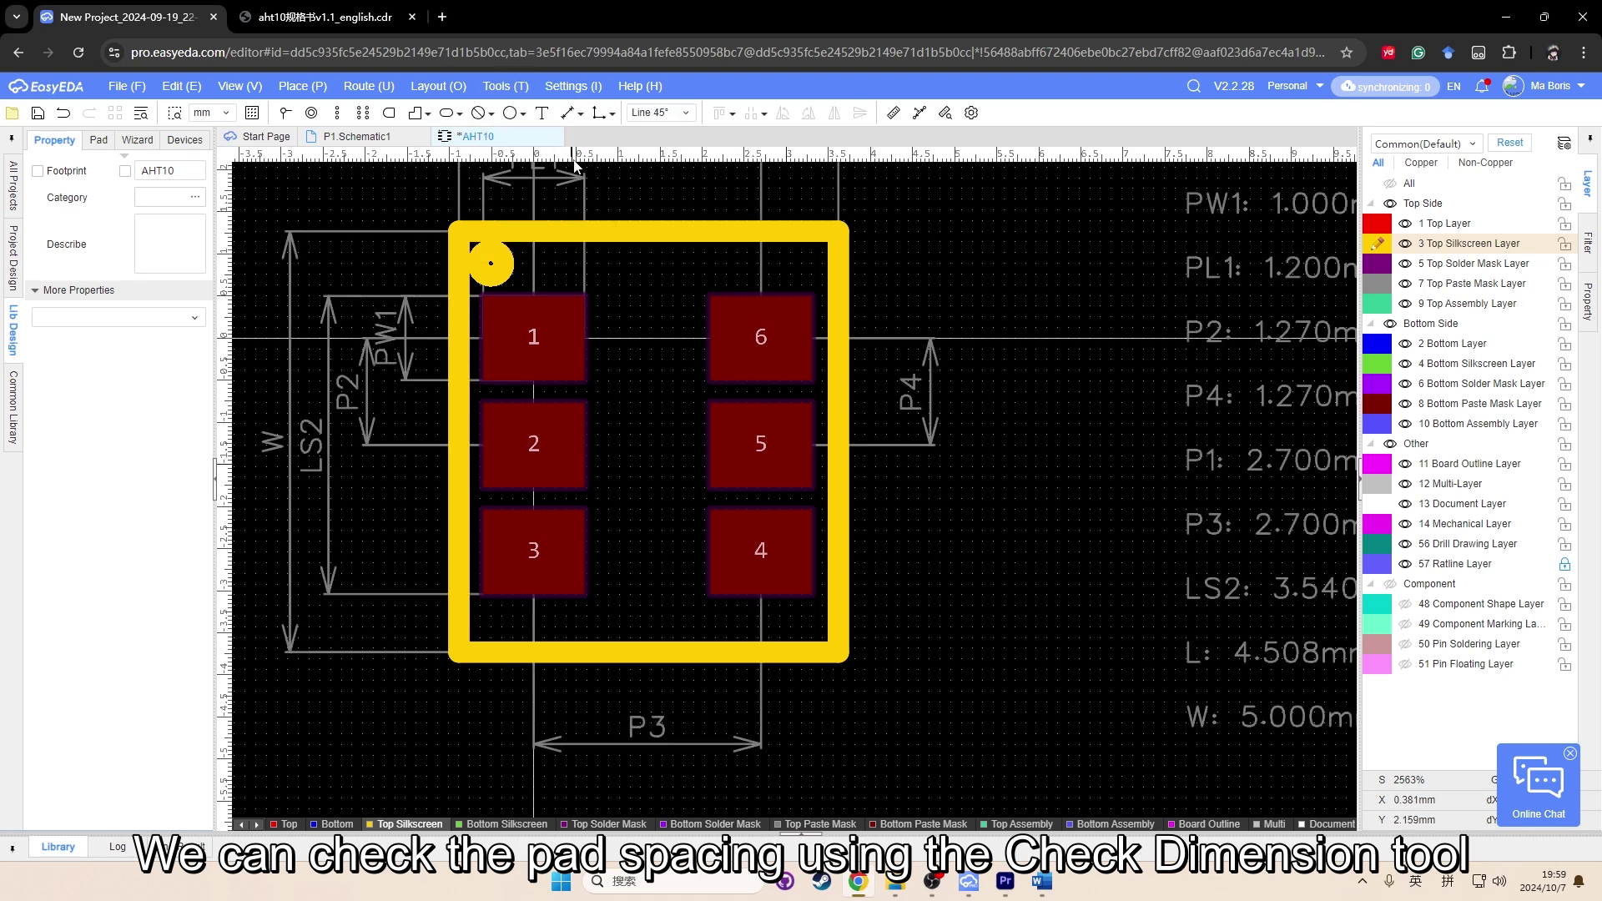
pyautogui.scroll(-2, 941, 428)
pyautogui.moveTo(960, 419); pyautogui.dragTo(873, 397, button='right')
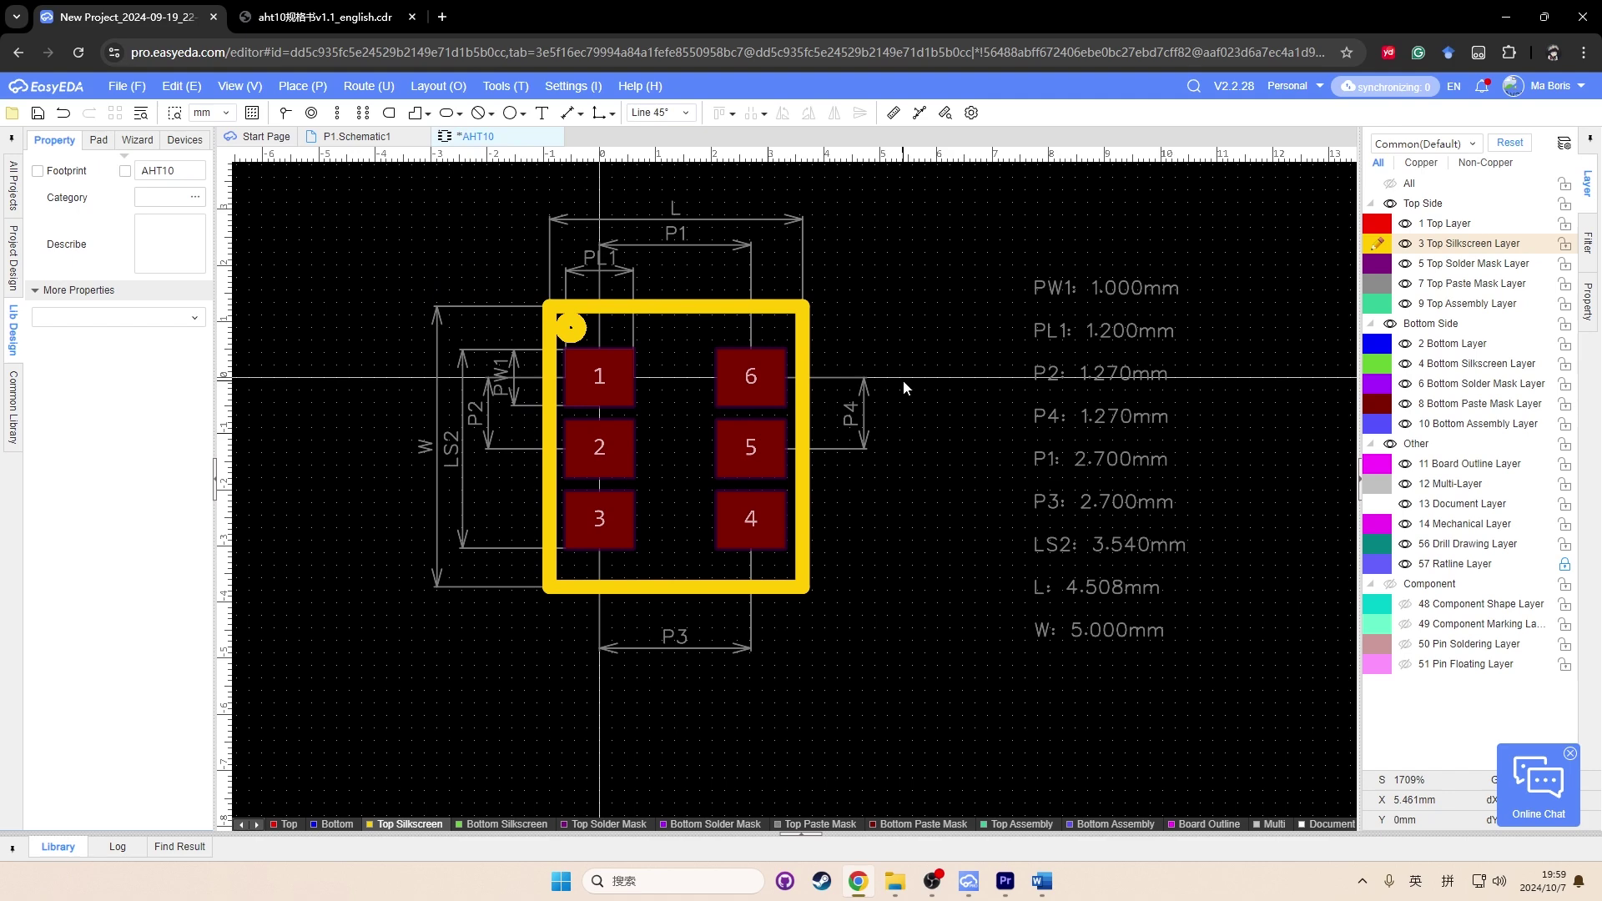